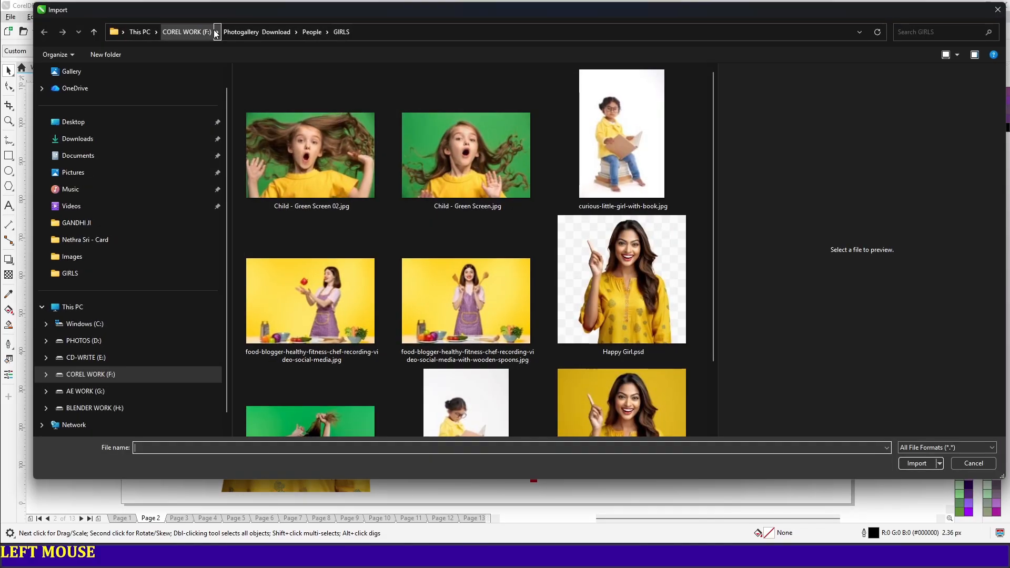
Import Happy Girl.psd from the GIRLS folder and place it scaled down over the right part of page 2
click(648, 319)
click(910, 483)
drag(760, 169, 901, 442)
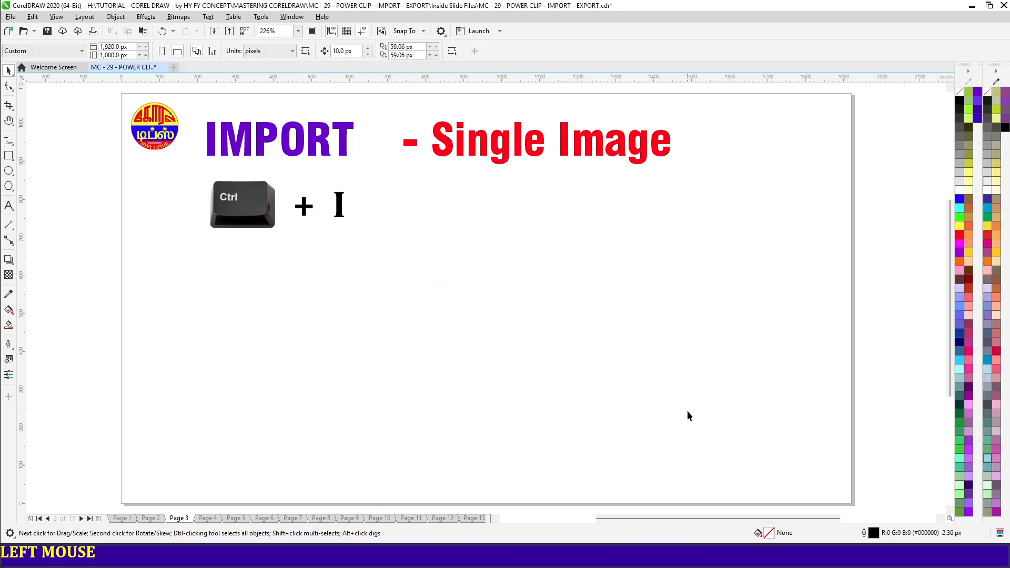
Import JPG FORMATE (3).jpg onto page 3 and place it at a reduced size below the Single Image heading
key(ctrl+i)
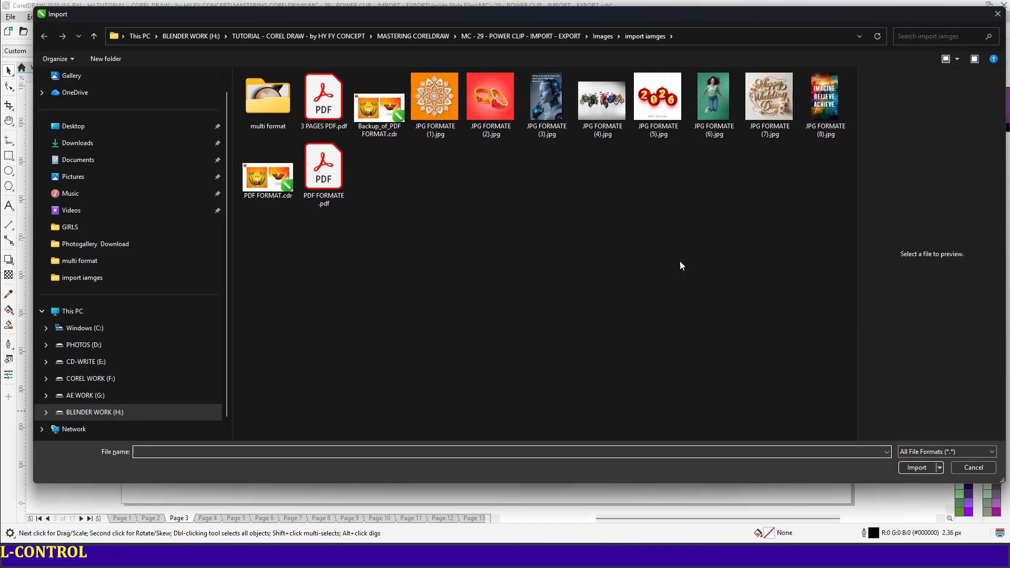
click(559, 131)
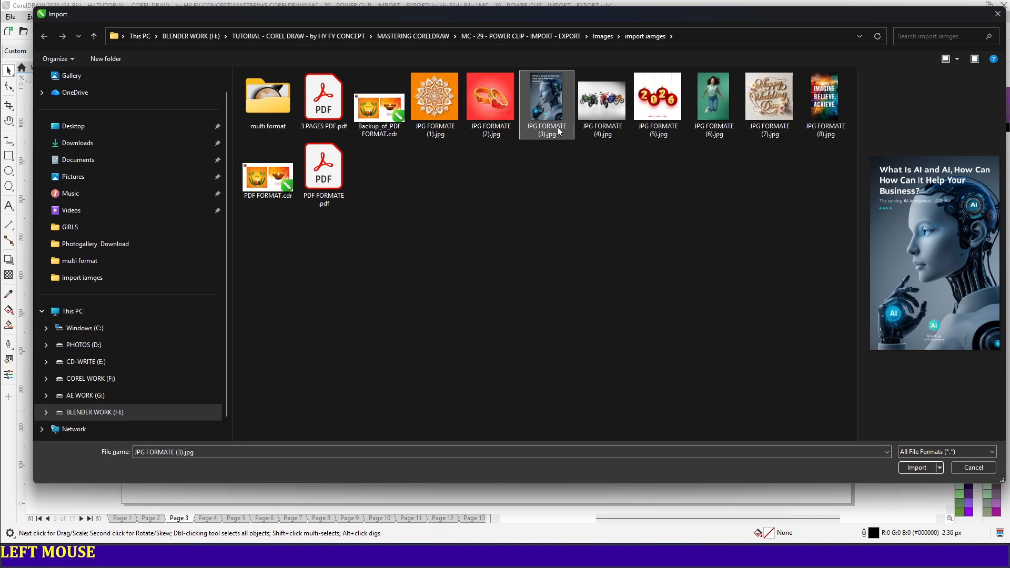
key(Return)
drag(414, 233, 622, 461)
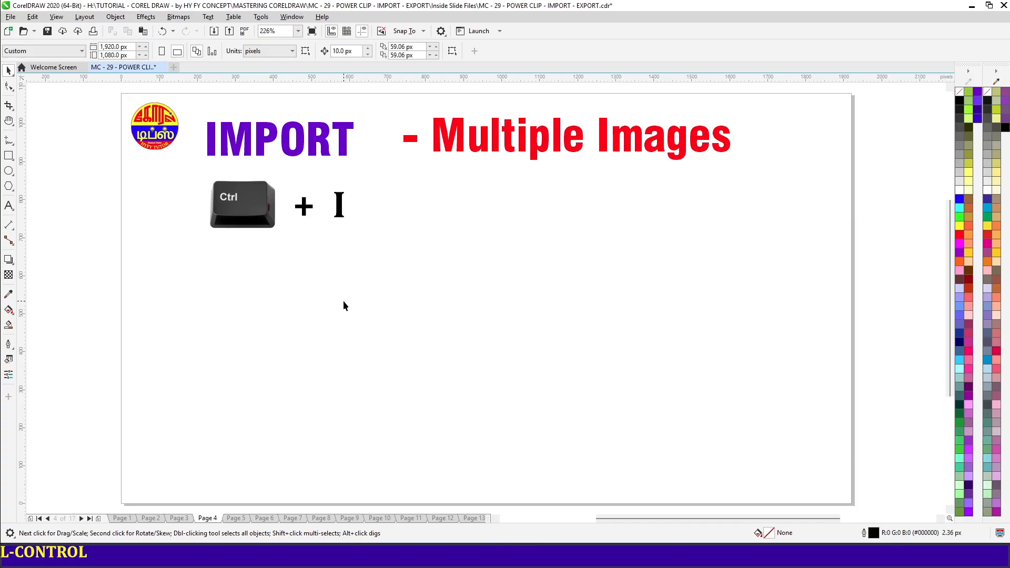
Import JPG FORMATE (4), (5) and (6) together onto page 4 and place them side by side in a row below the heading
key(ctrl+i)
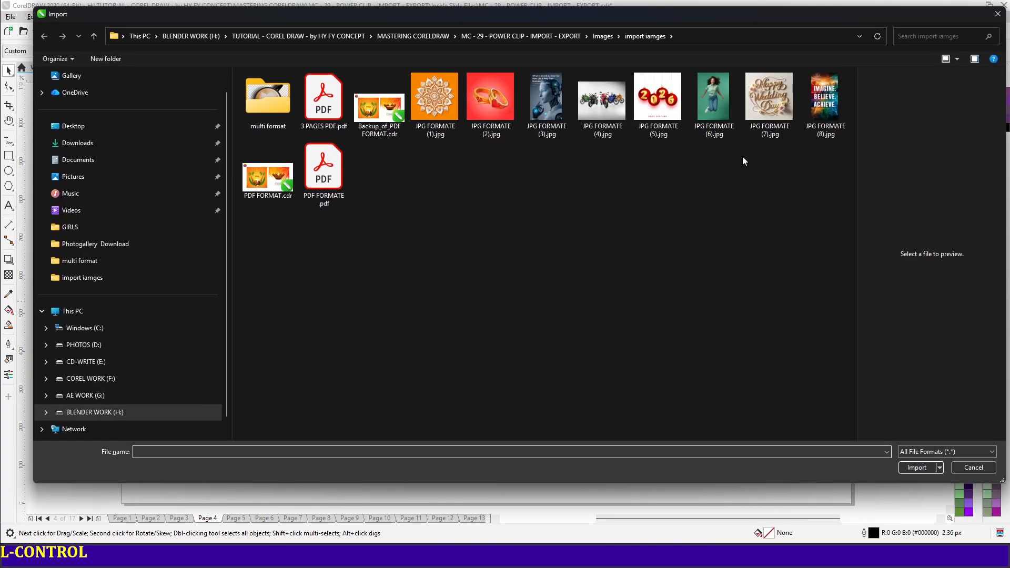
click(595, 113)
shift+click(726, 100)
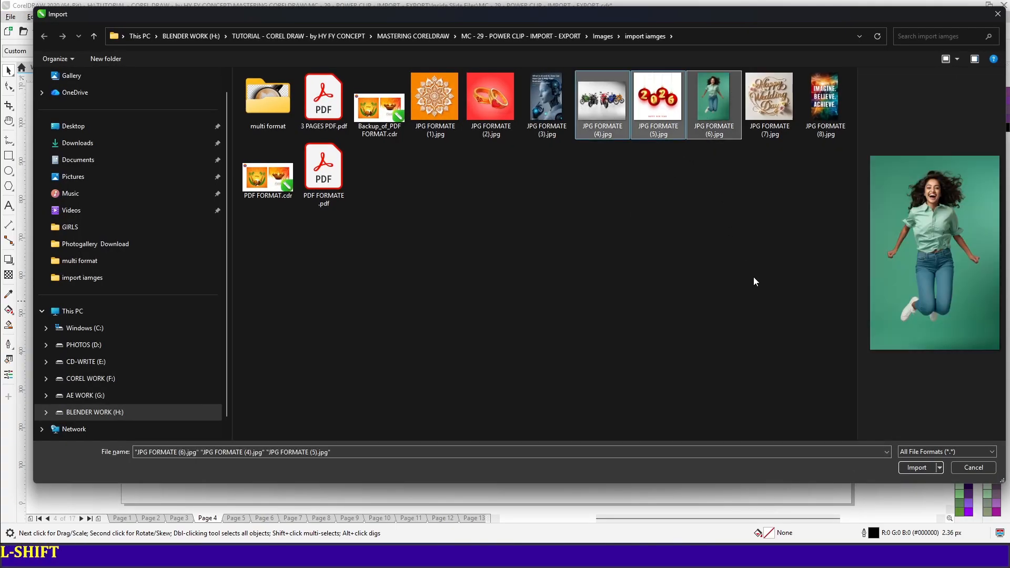
key(Return)
drag(191, 249, 354, 471)
drag(371, 248, 505, 382)
drag(564, 248, 726, 384)
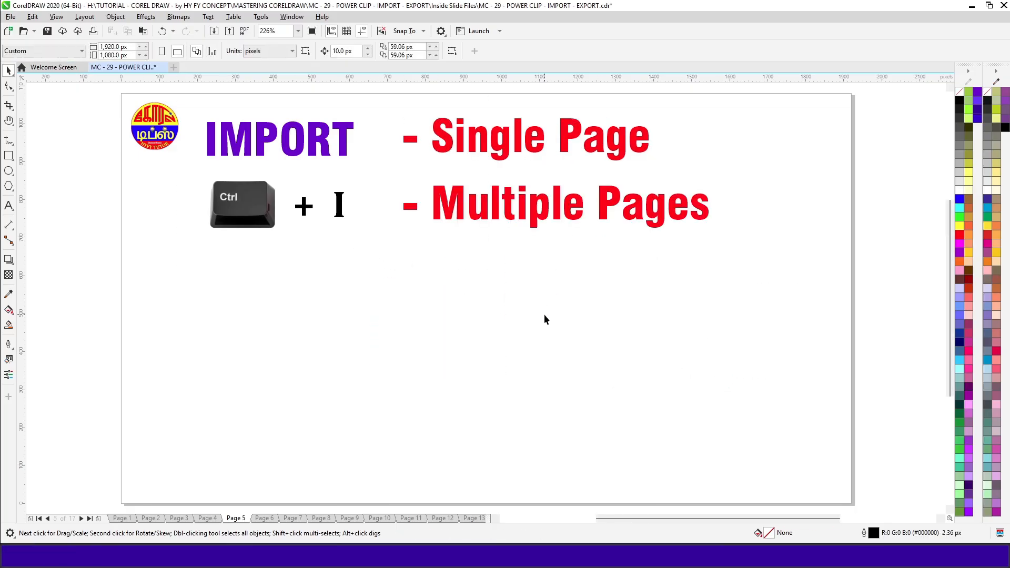
Import only page 2 of 3 PAGES PDF.pdf onto page 5 and place it at a reduced size below the headings
click(541, 322)
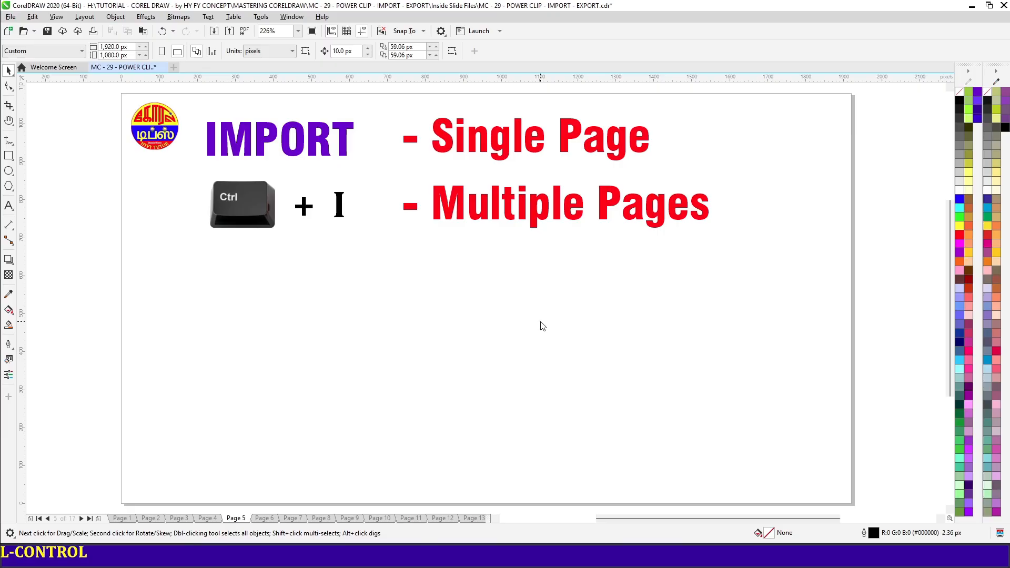
key(ctrl+i)
click(399, 262)
click(320, 102)
key(Return)
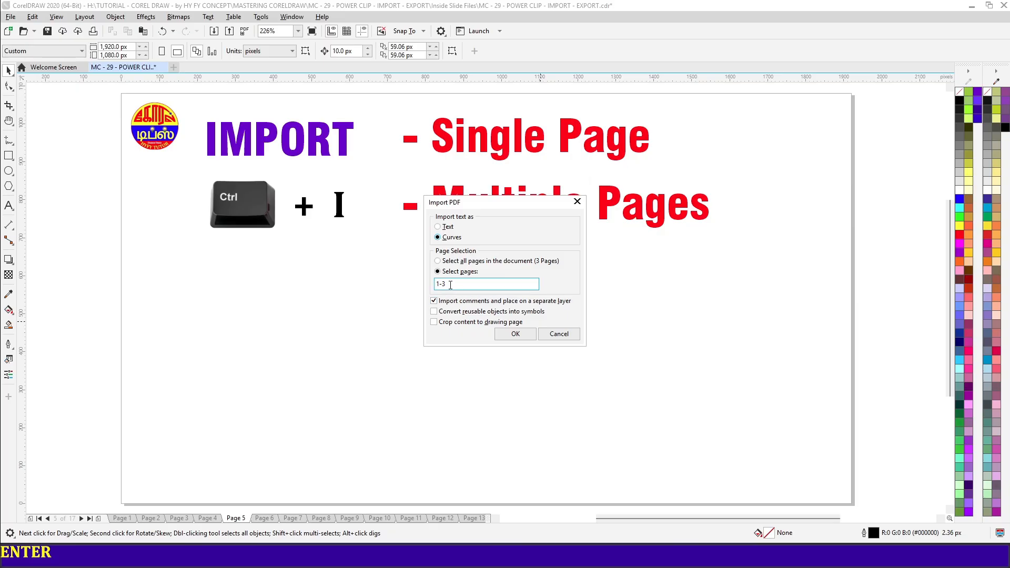
drag(450, 285, 434, 286)
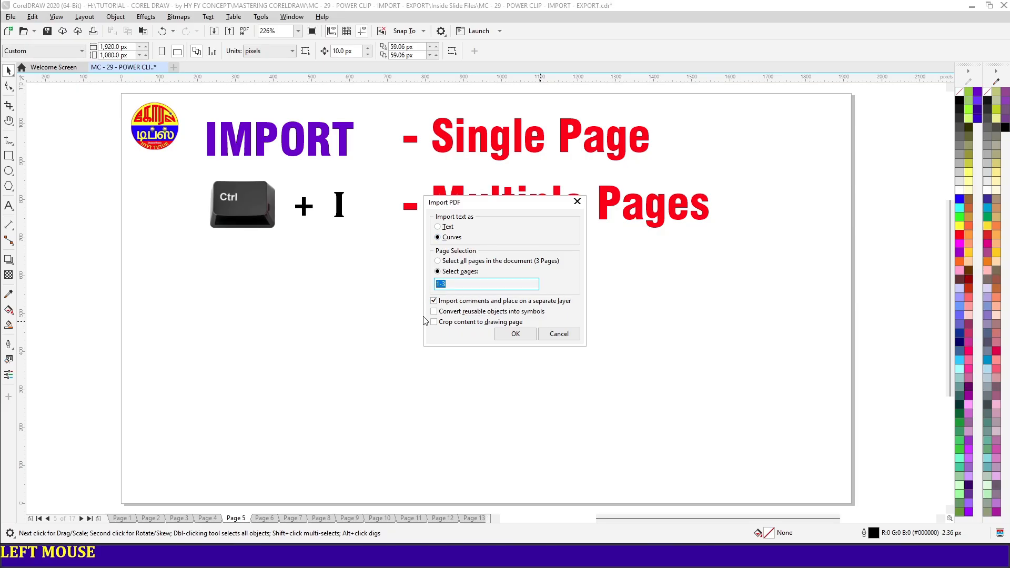
click(521, 331)
drag(354, 265, 663, 428)
click(745, 410)
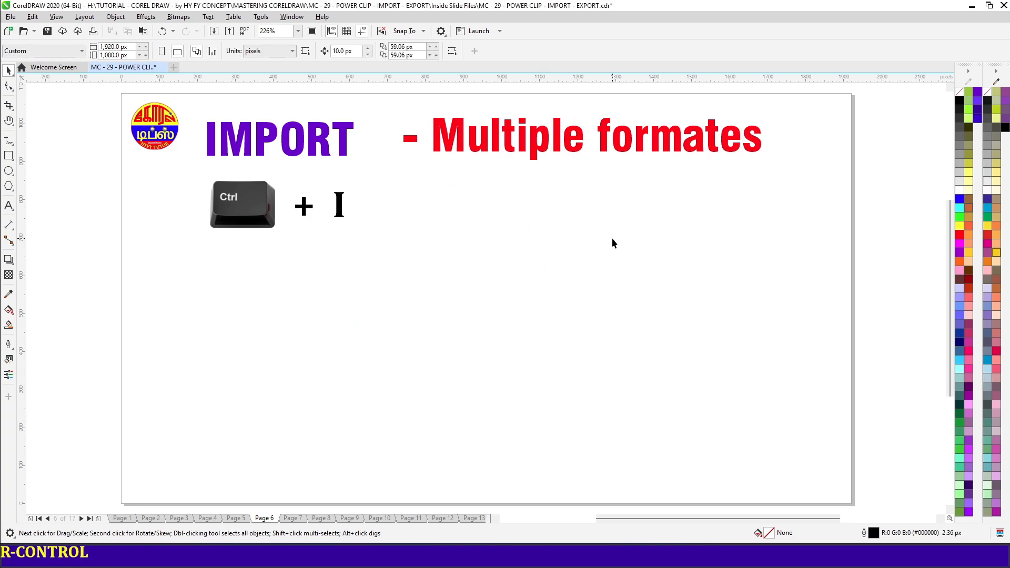
Import 1st anniversary.jpg, EPS FORMAT.eps, tea cup.psd and YOUR ARE THE BEST.pdf together and place them side by side across page 6
key(ctrl+i)
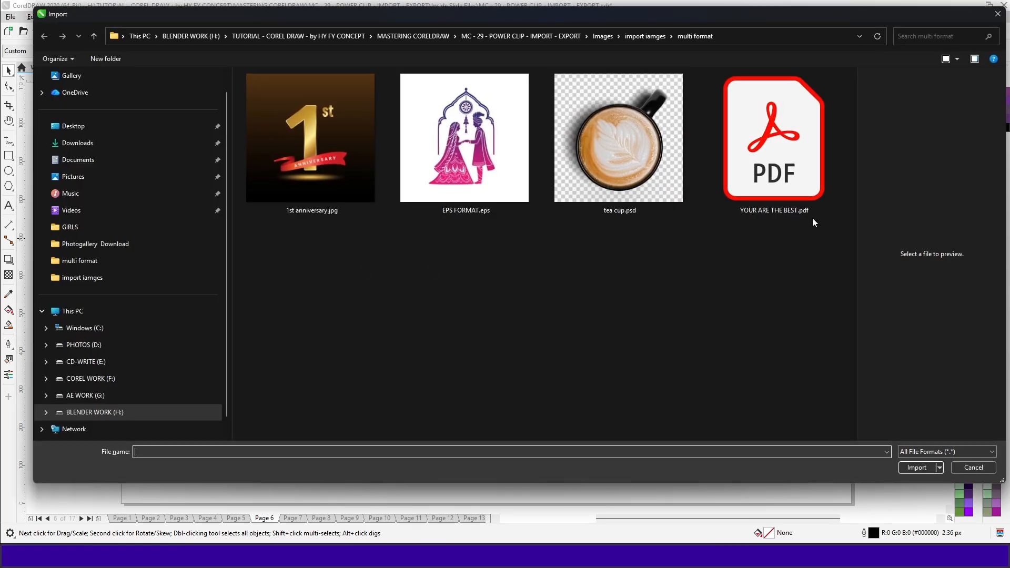
drag(815, 237, 368, 168)
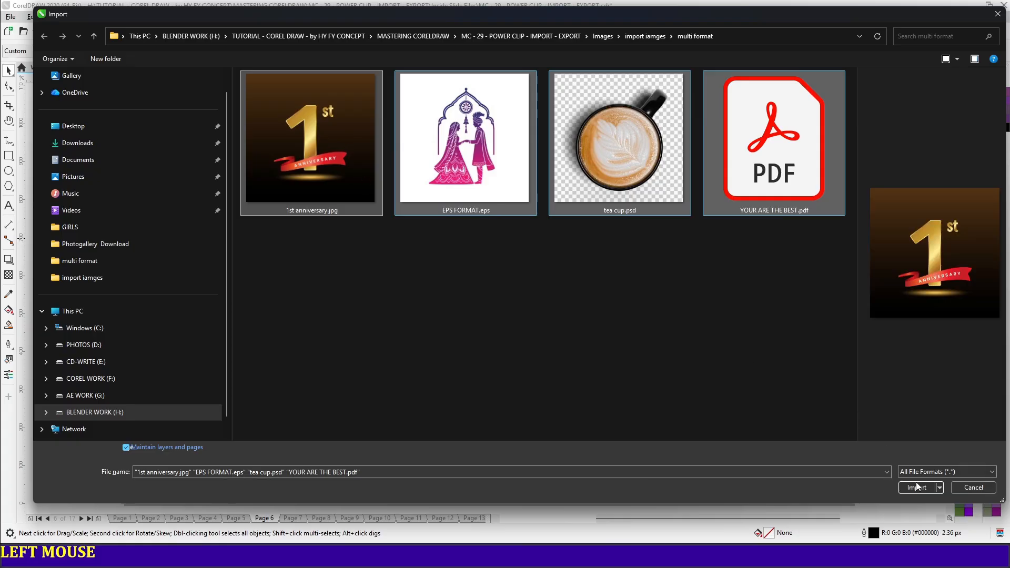
click(917, 487)
click(132, 259)
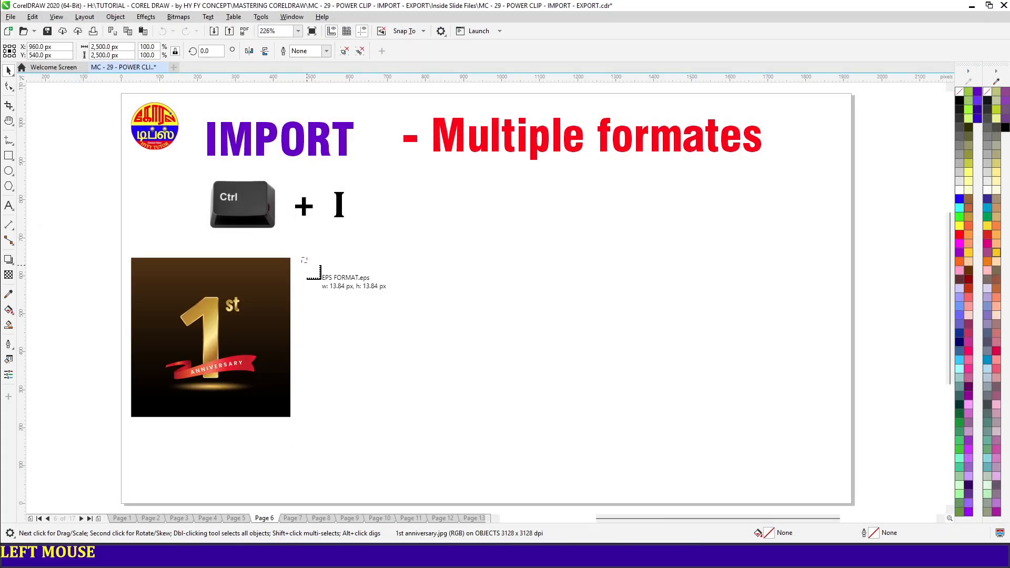
click(302, 259)
click(506, 258)
click(685, 254)
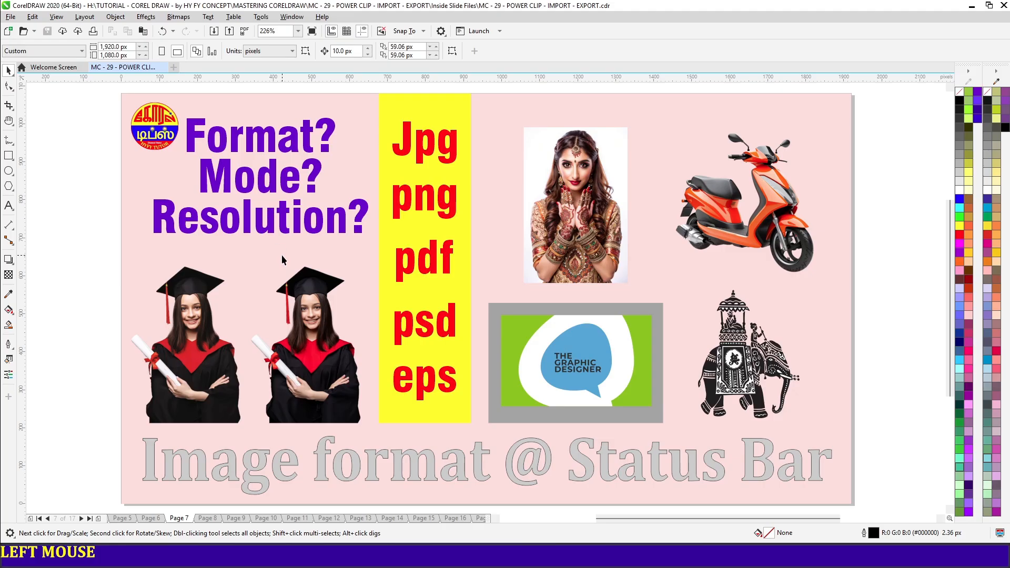
click(572, 276)
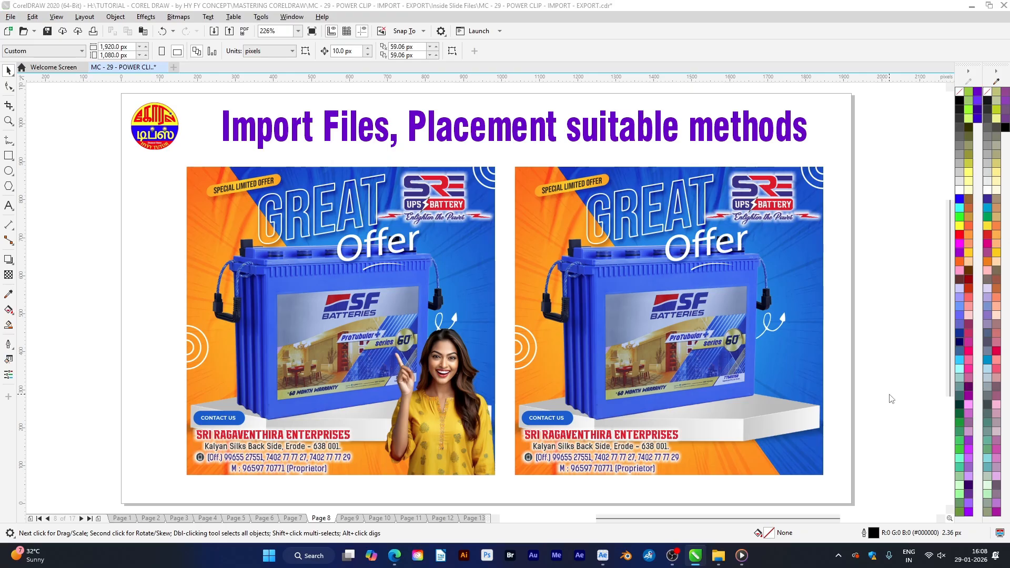
Try placing Happy Girl.psd on page 8 at its original size, and delete the oversized image
key(ctrl+i)
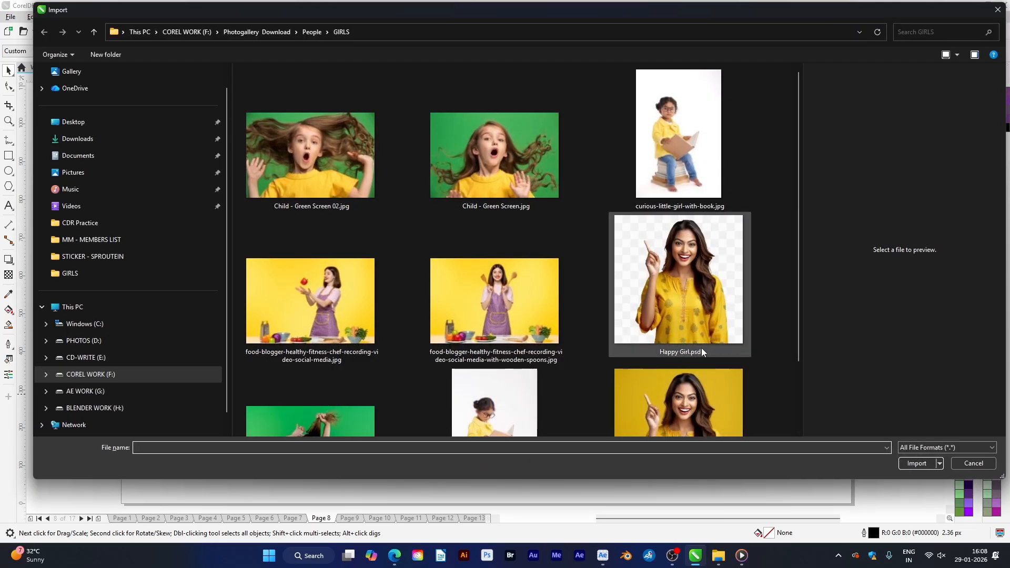
click(696, 331)
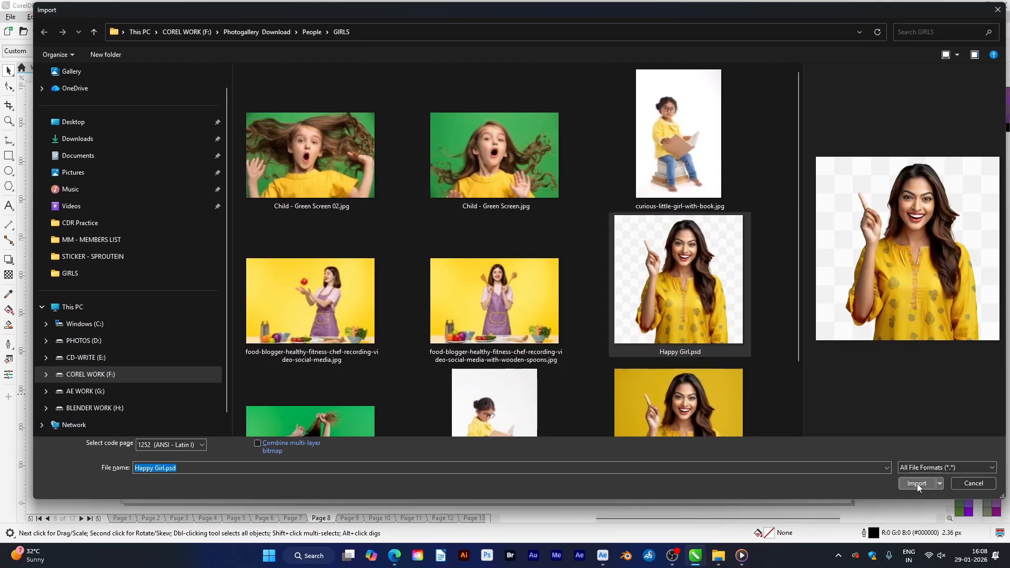
click(917, 484)
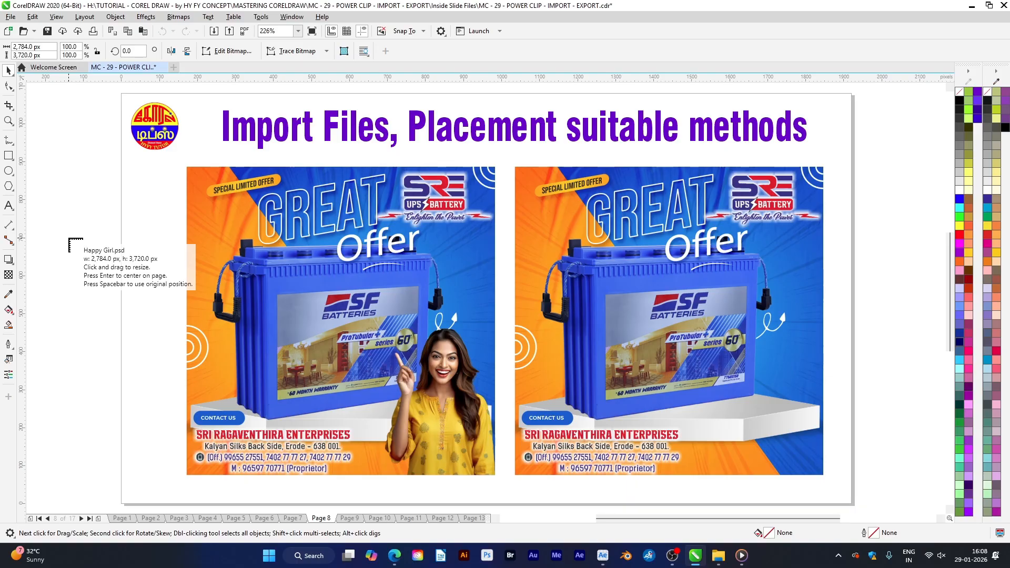
click(69, 239)
key(shift+F2)
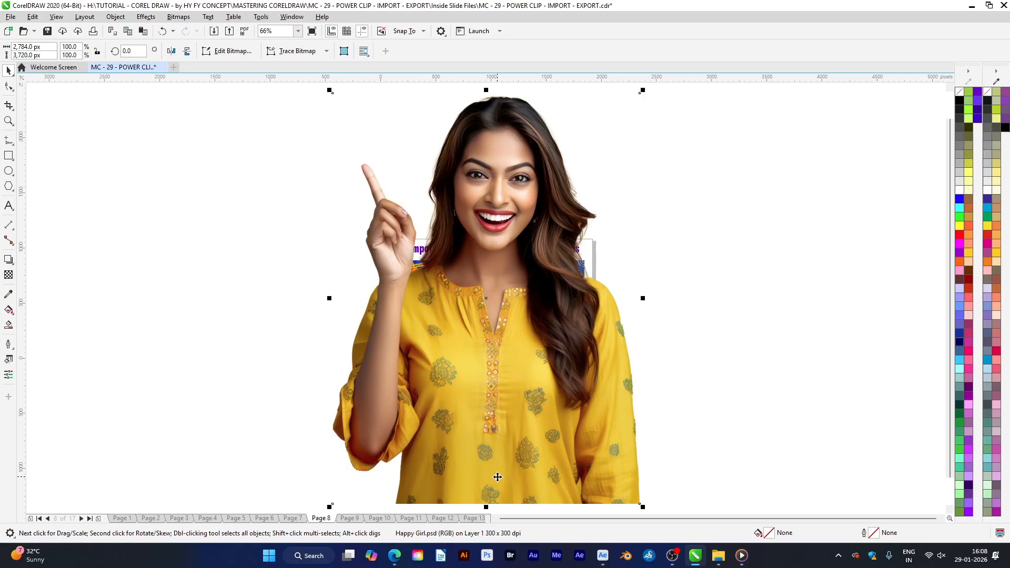
key(Delete)
key(shift+F4)
Import Happy Girl.psd again and place it scaled to fit the lower-right corner of the second battery poster
key(ctrl+i)
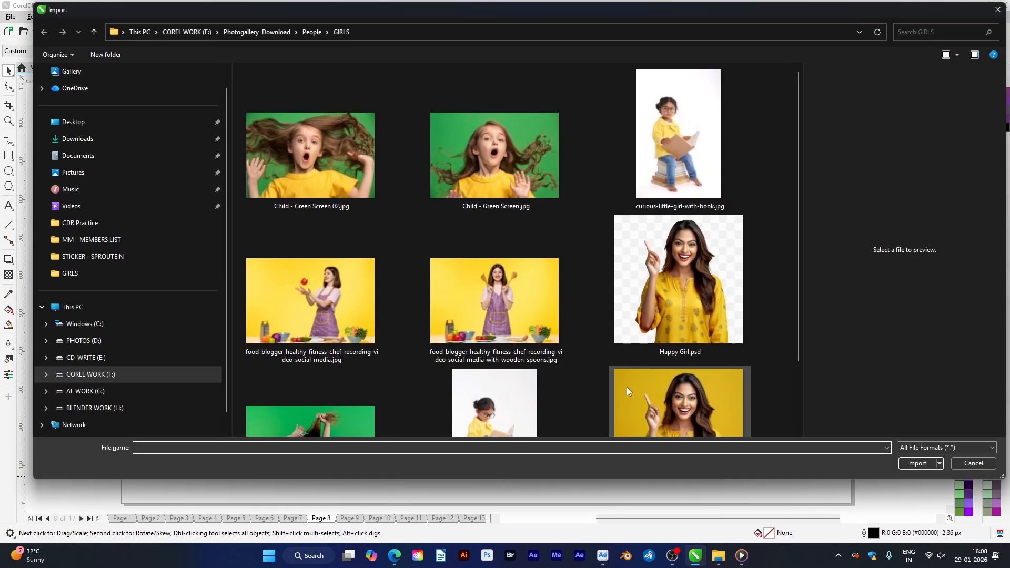
click(647, 349)
click(921, 479)
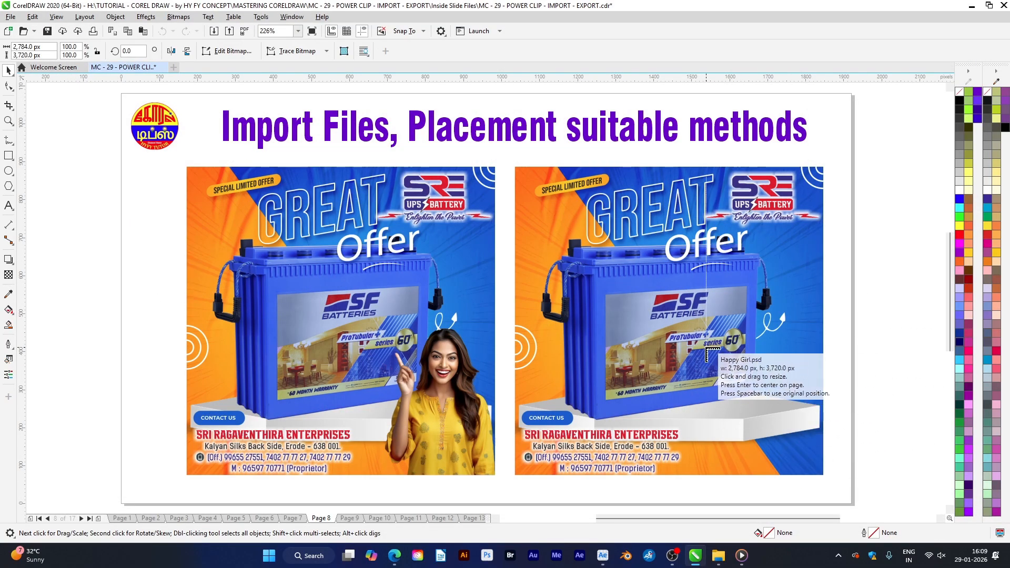
drag(707, 350, 823, 477)
Align the imported girl image with the right edge of the second poster
shift+click(815, 462)
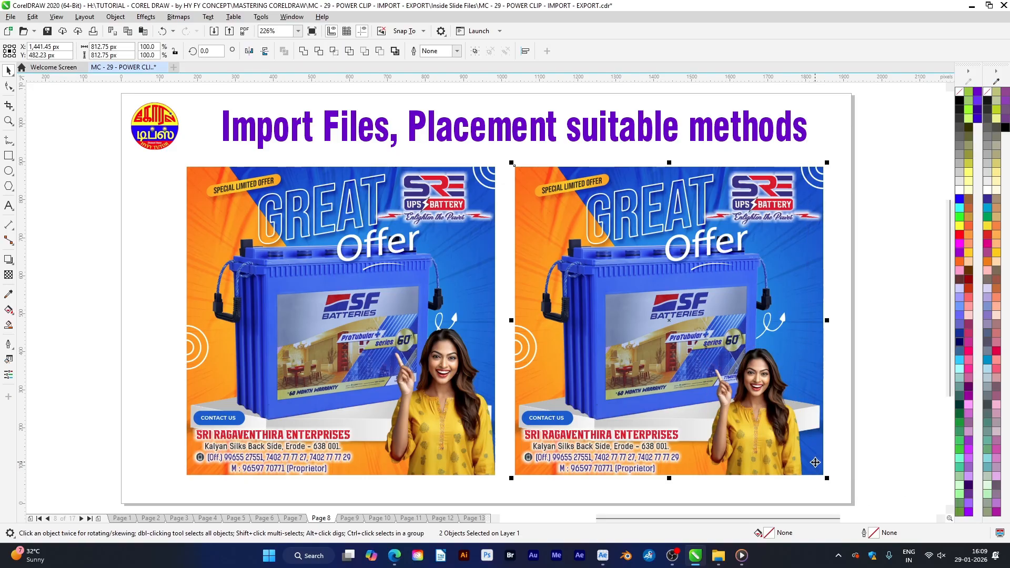
key(r)
click(882, 441)
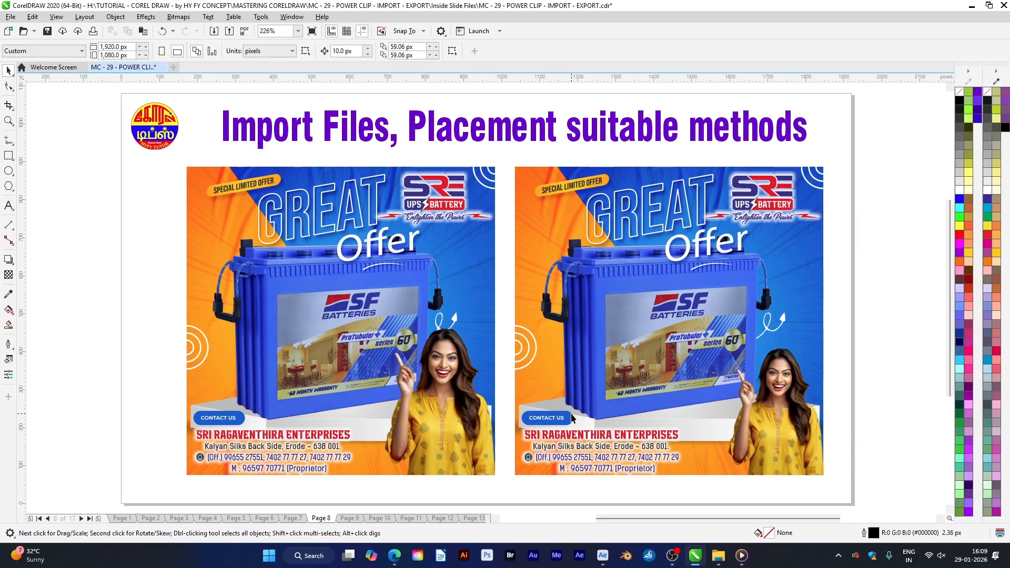
Add a horizontal guideline at the head height of the first poster's girl and enlarge the second poster's girl image up to it
click(788, 440)
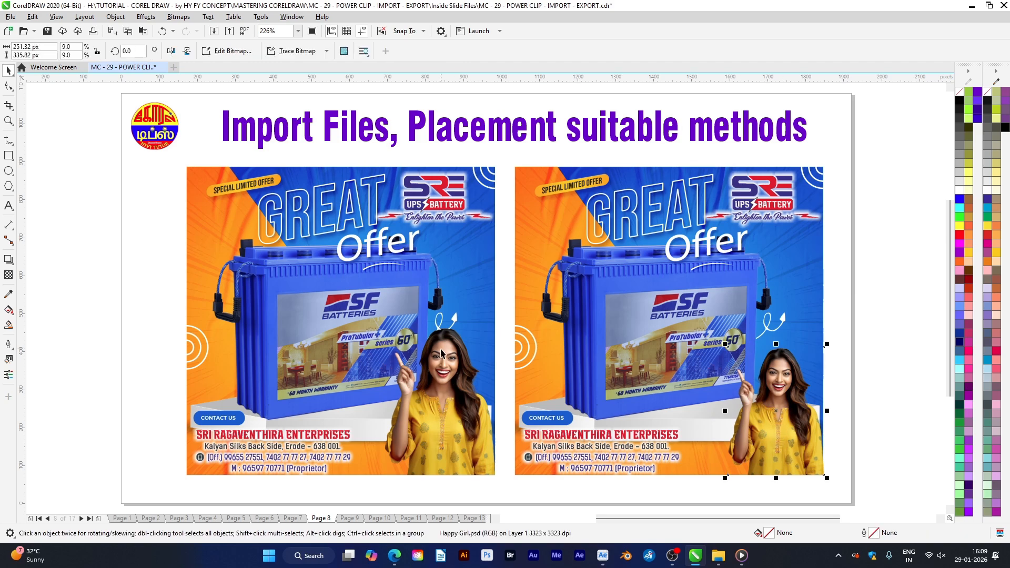
drag(486, 79, 455, 328)
drag(728, 347, 717, 331)
click(874, 463)
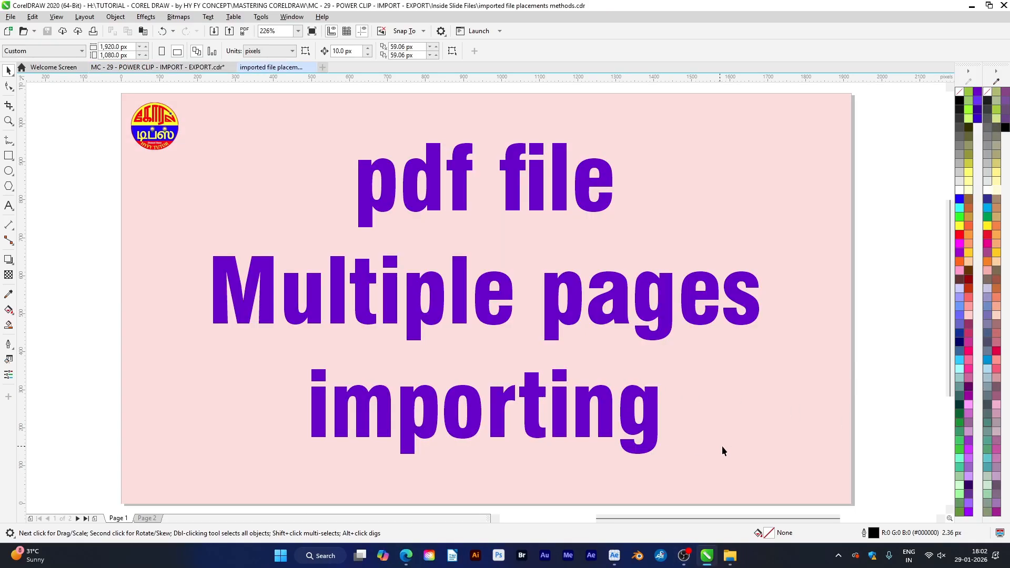
Go to page 2 of the placement methods document and open the PDF import options for Import multiple pages.pdf
key(Page_Down)
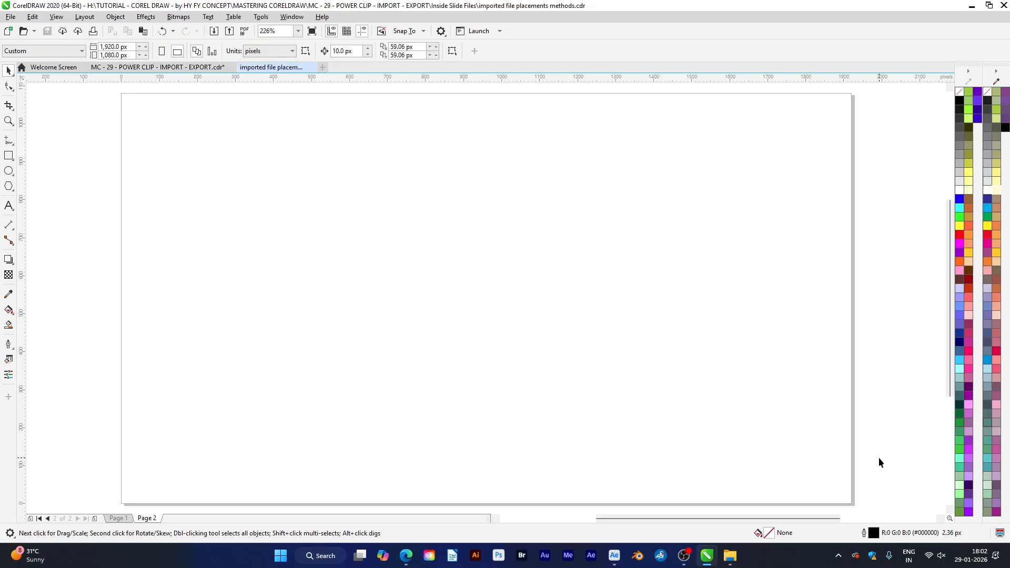
key(ctrl+i)
click(550, 101)
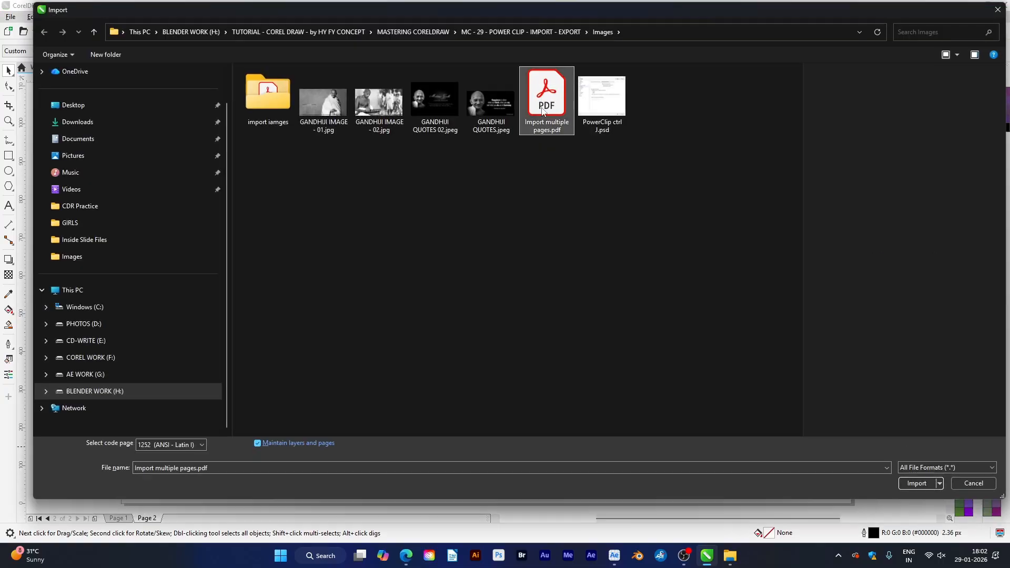
click(915, 484)
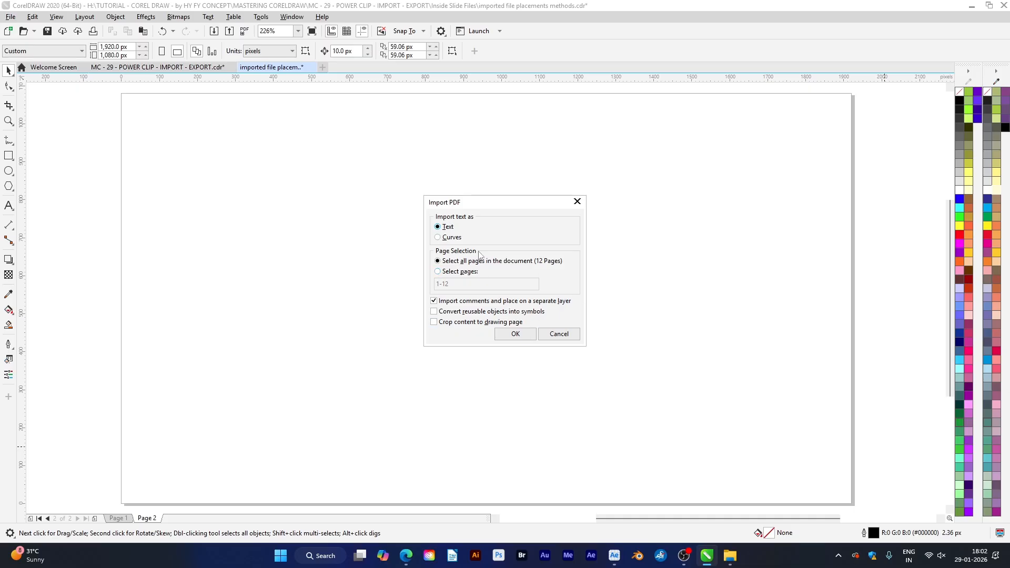
Try limiting the PDF import to selected pages 1,5,8,10
click(444, 272)
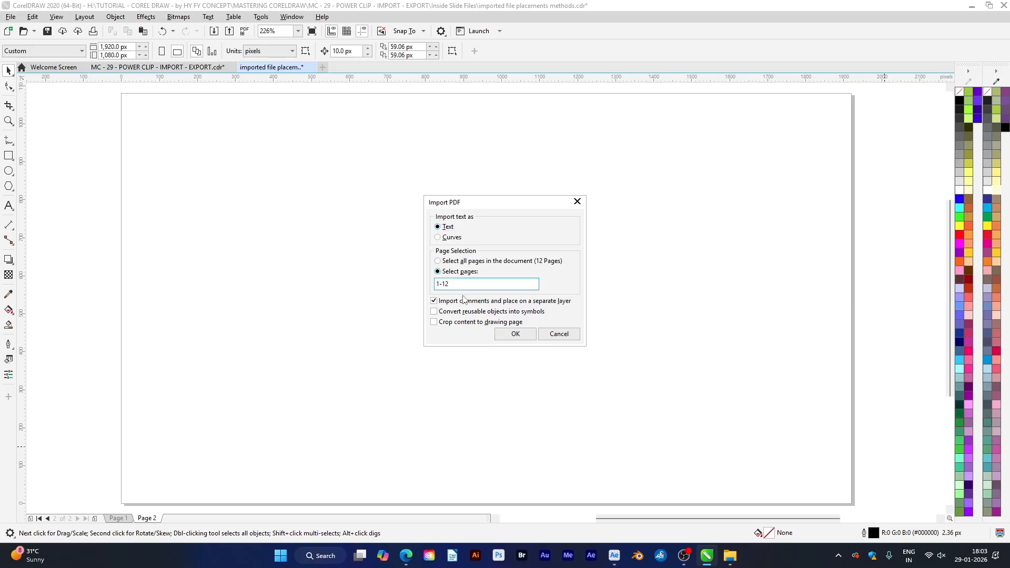
drag(458, 286, 408, 305)
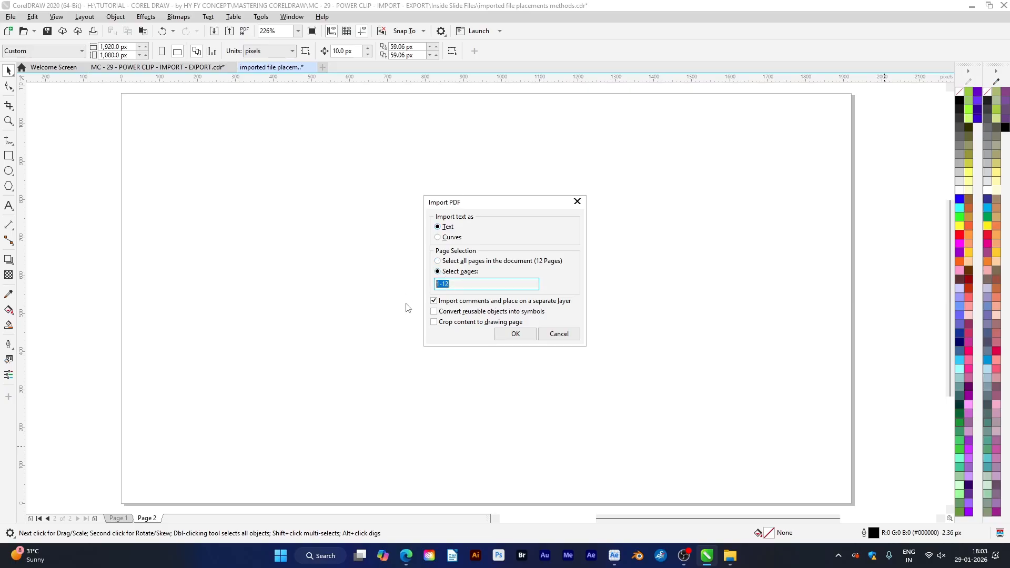
text(1,5,8,10)
Import all pages of Import multiple pages.pdf centred on the page and look through the first imported pages
click(438, 261)
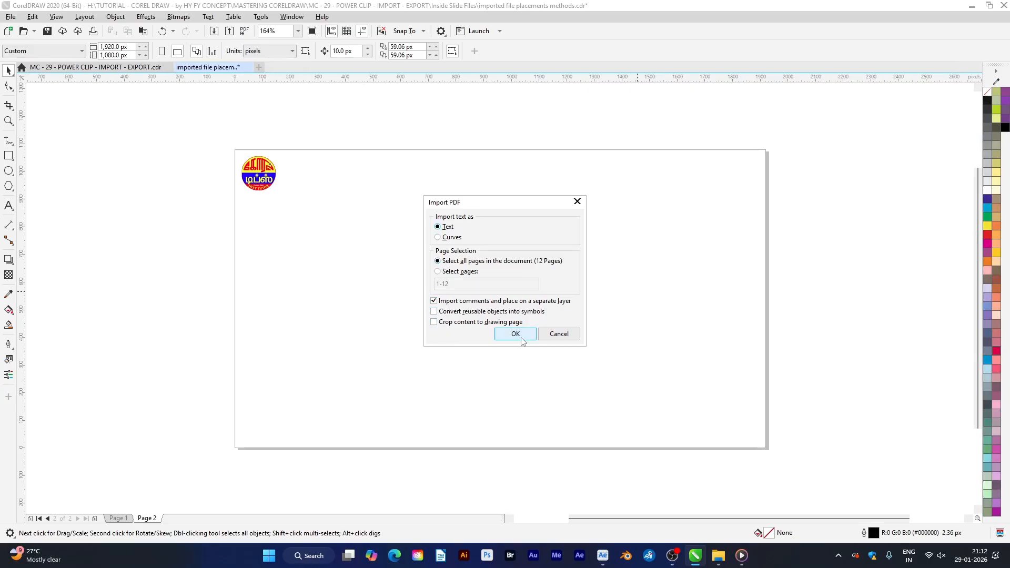
click(516, 334)
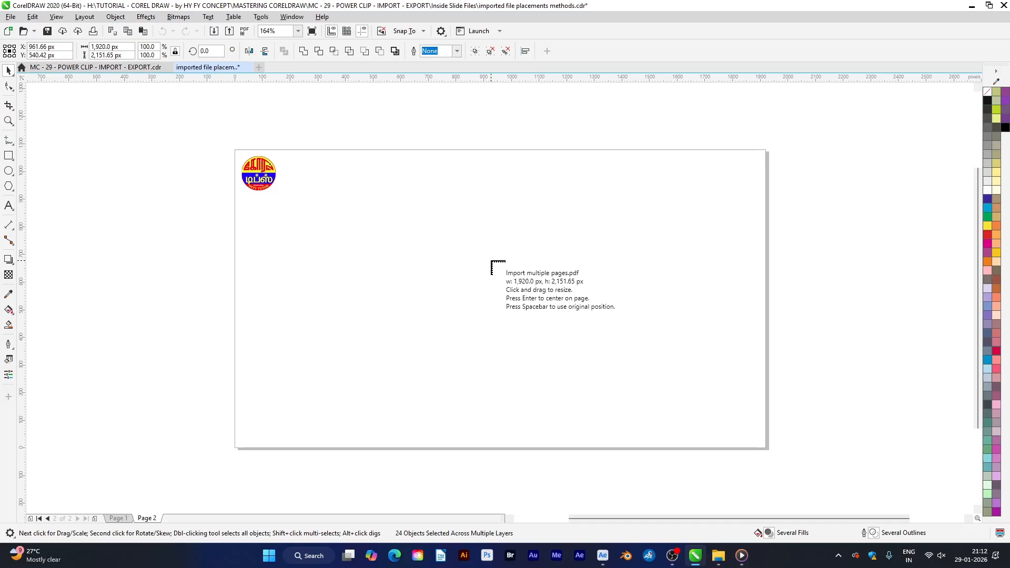
key(Return)
scroll(491, 261, up, 2)
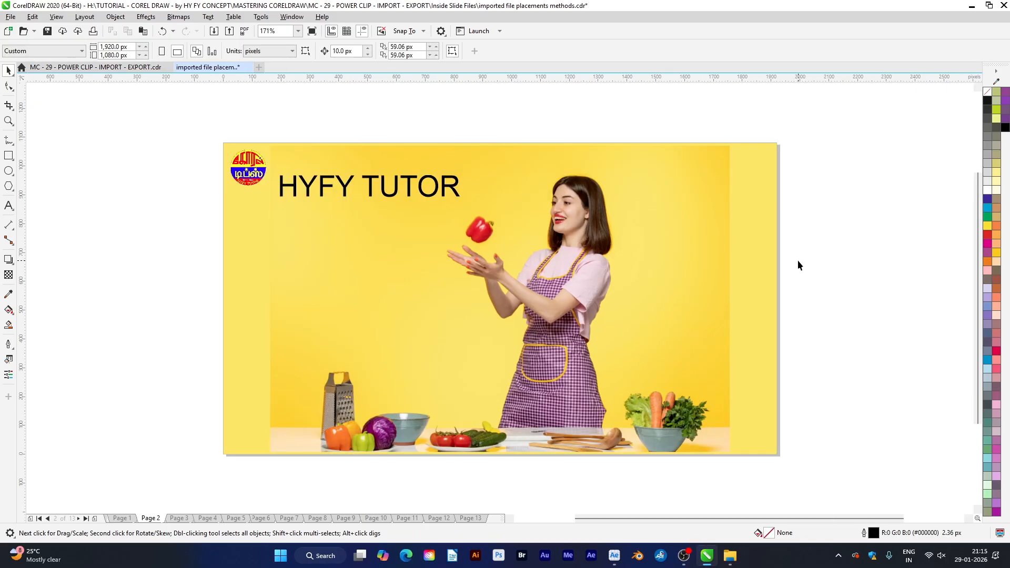
key(Page_Down)
key(Page_Down)
key(Page_Down)
key(Page_Down)
key(Page_Down)
key(Page_Down)
key(Page_Down)
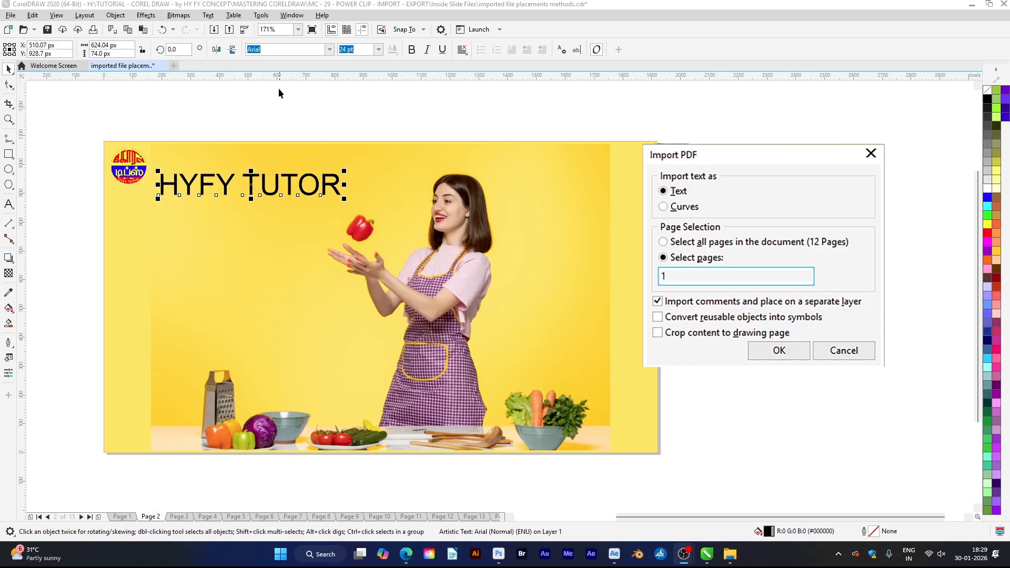
Change the font of the HYFY TUTOR text on page 2 to Times and select the same wording imported as curves on page 3
click(267, 193)
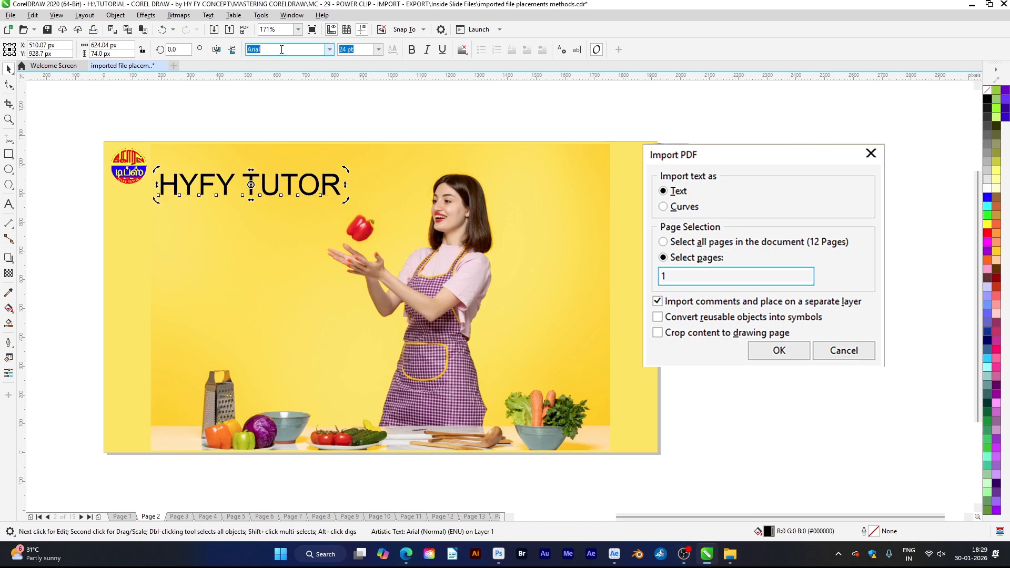
text(Times)
key(Return)
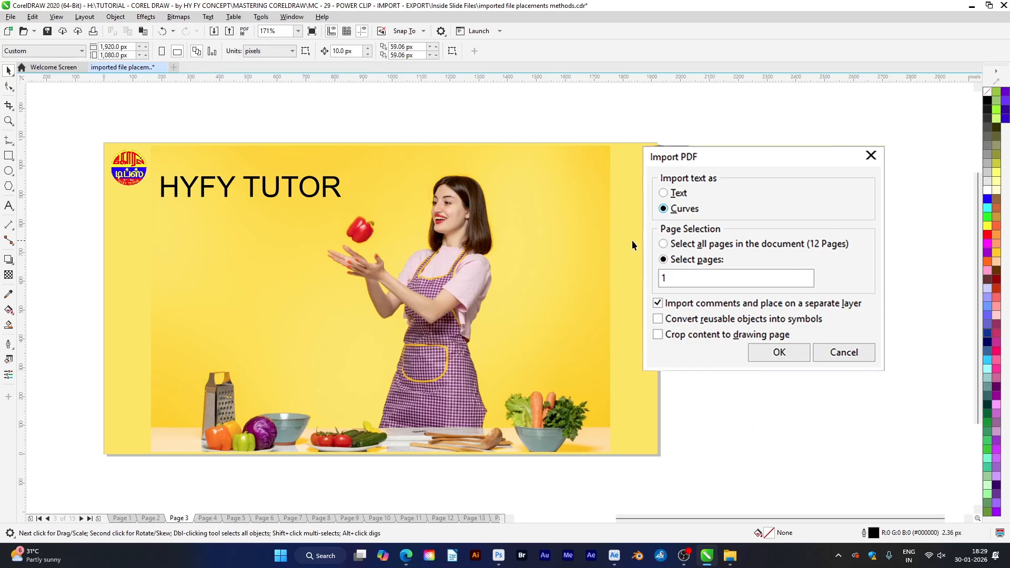
click(338, 195)
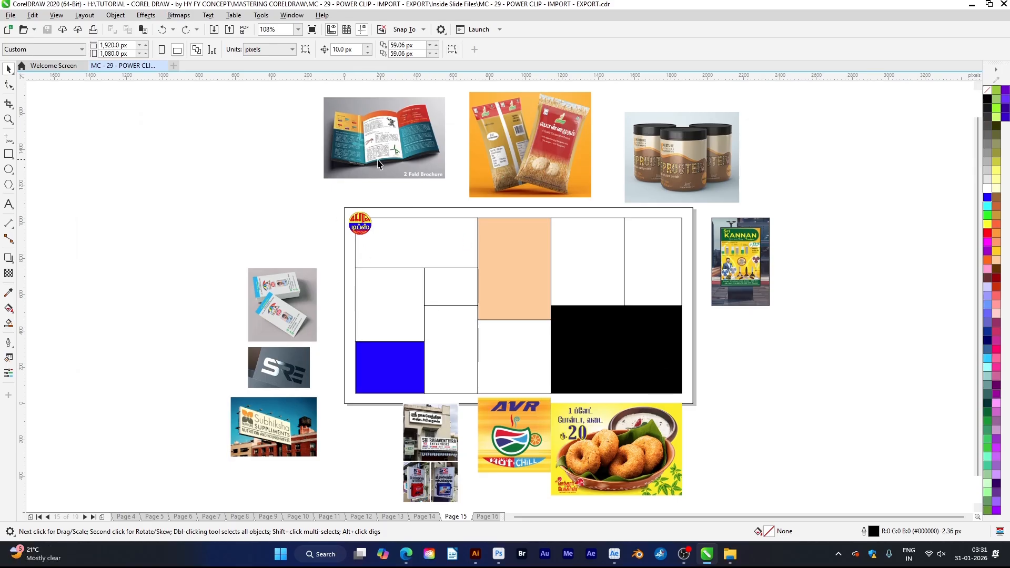
PowerClip the 2 Fold Brochure image into the empty collage frame beside the logo on page 15
click(378, 166)
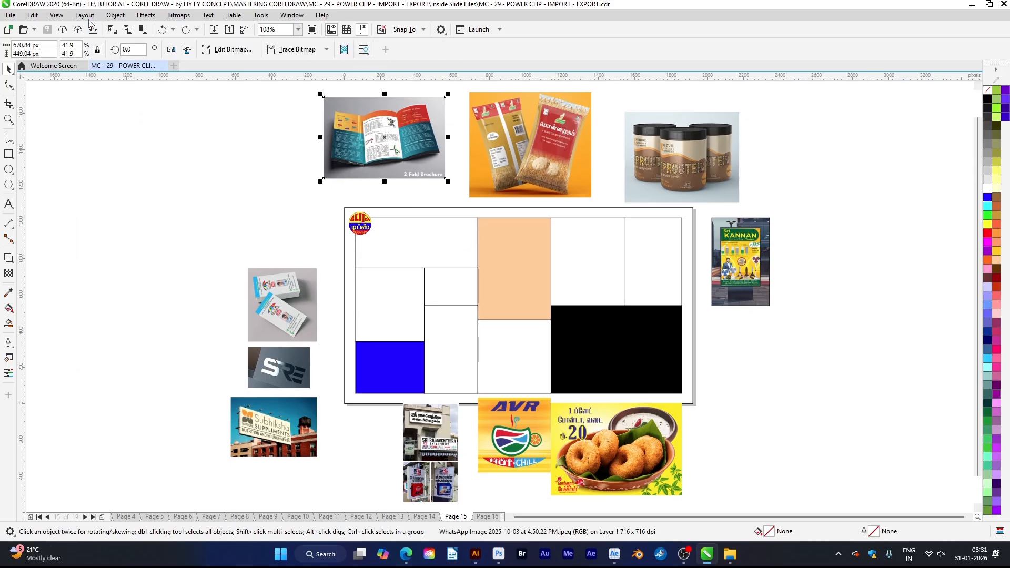
click(115, 14)
mouse_move(150, 55)
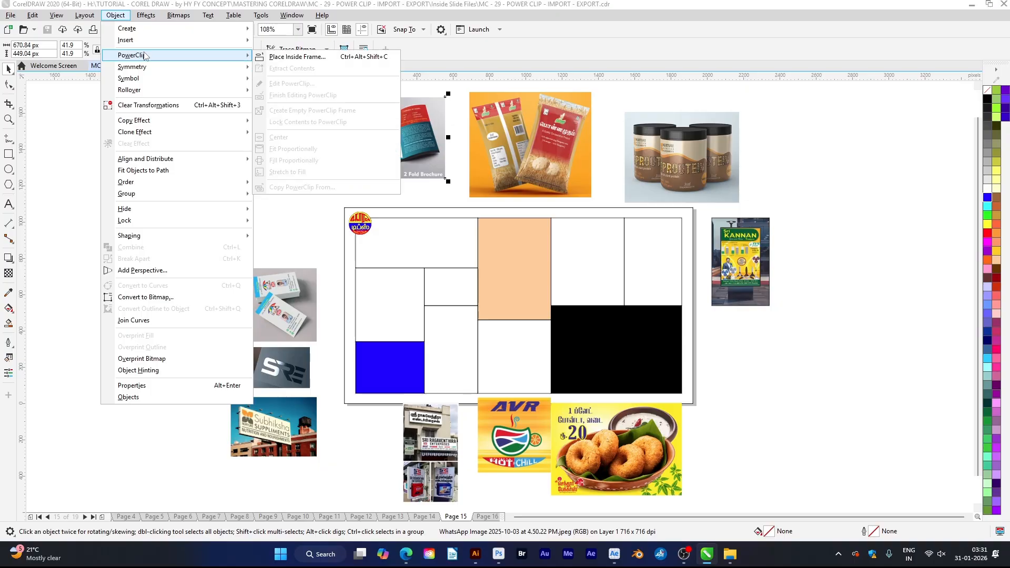
click(310, 58)
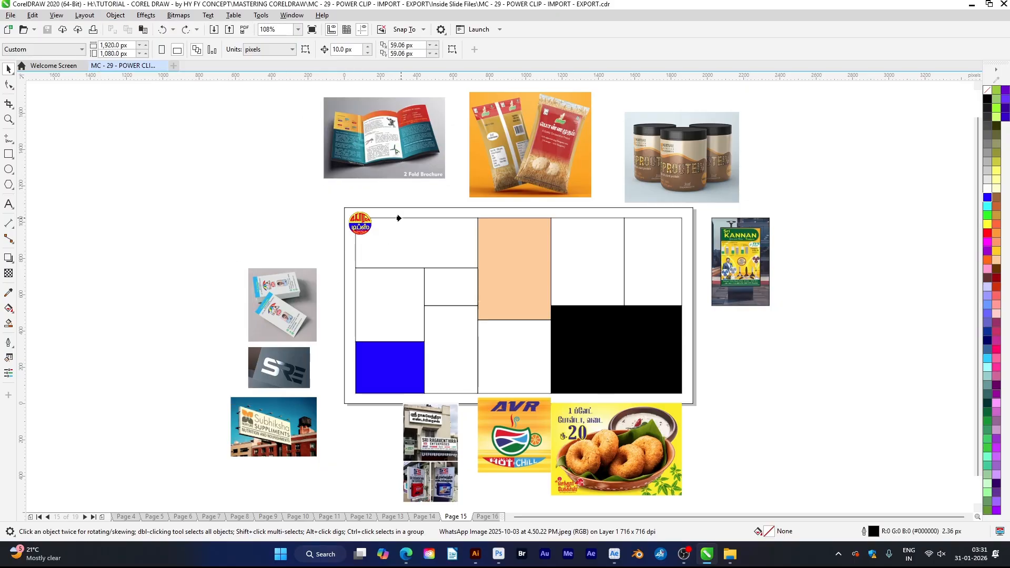
click(399, 218)
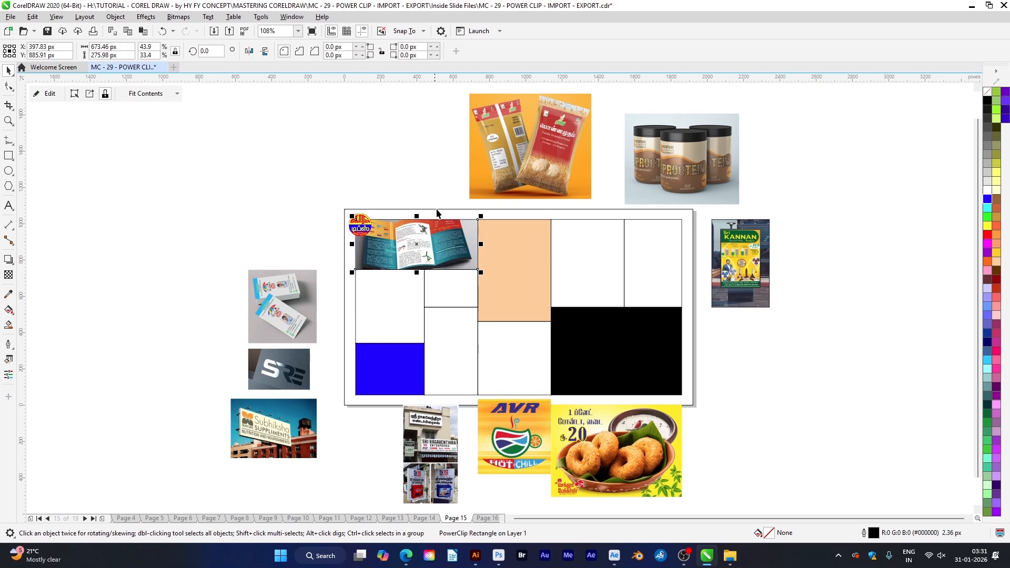
PowerClip the orange food packaging image into the peach-coloured frame of the collage
click(548, 163)
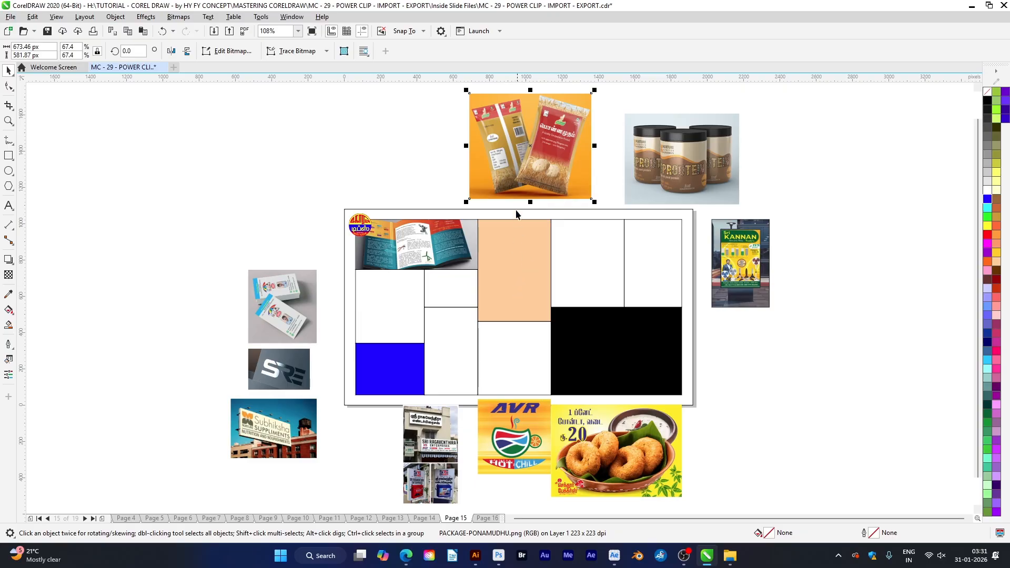
click(115, 18)
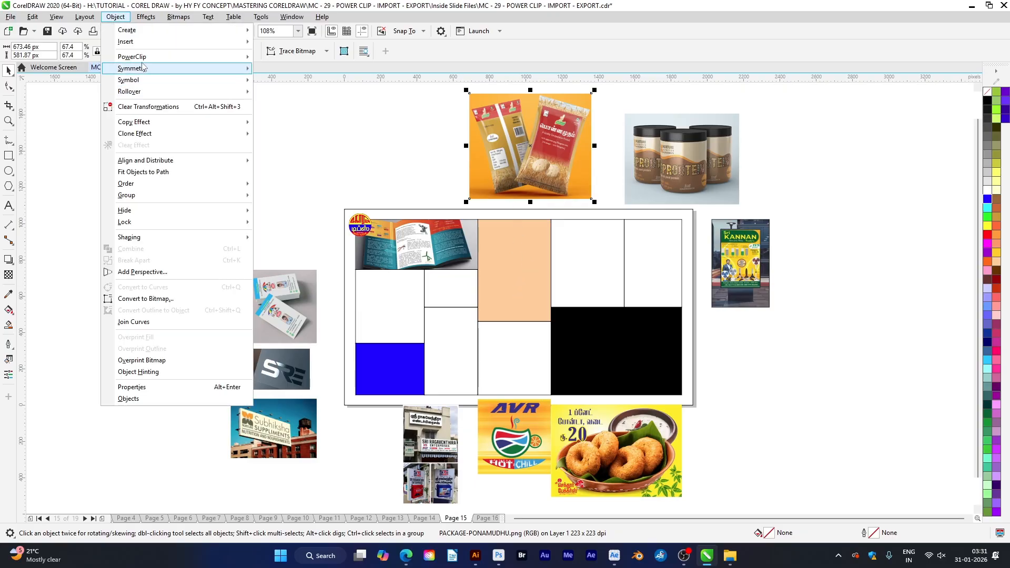
mouse_move(155, 58)
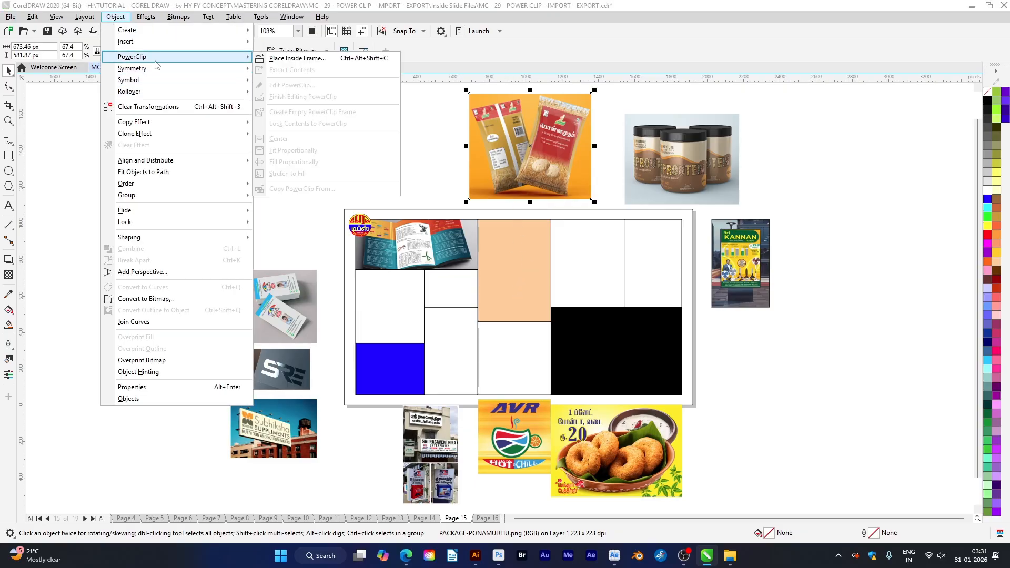
click(292, 58)
click(499, 259)
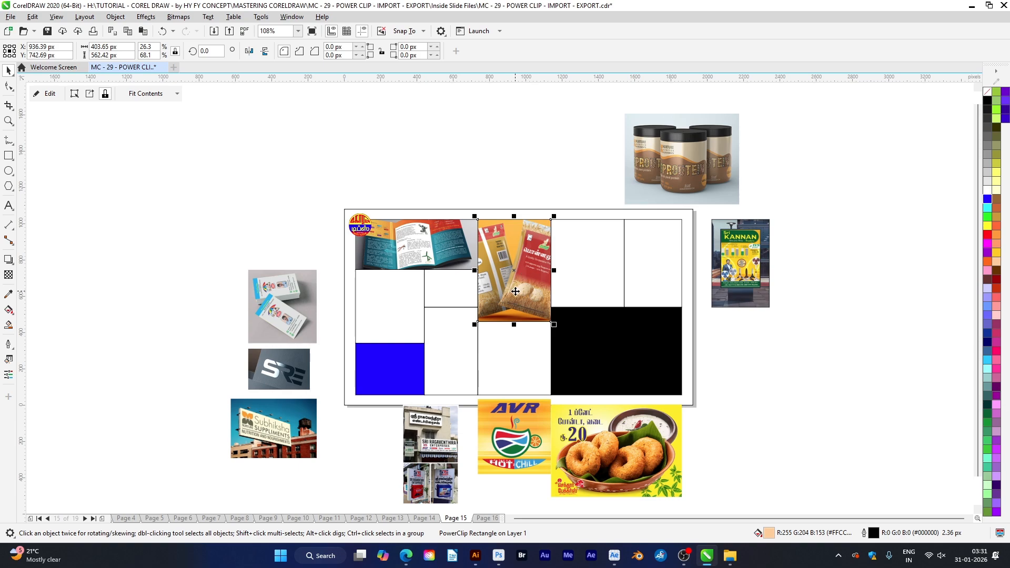
PowerClip the vadai poster into the black frame of the collage and deselect it
click(622, 465)
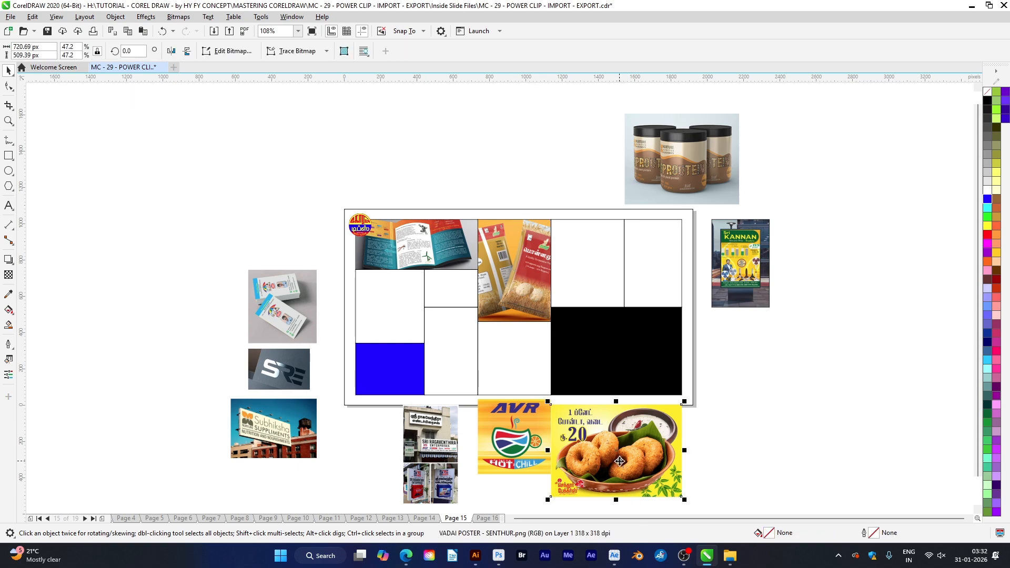
click(116, 16)
mouse_move(152, 59)
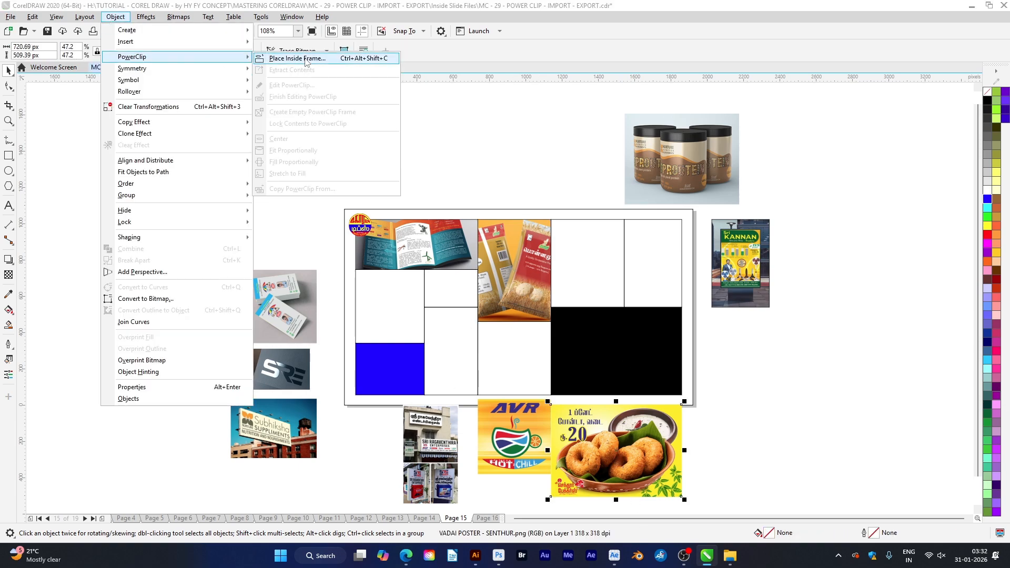
click(295, 59)
click(610, 349)
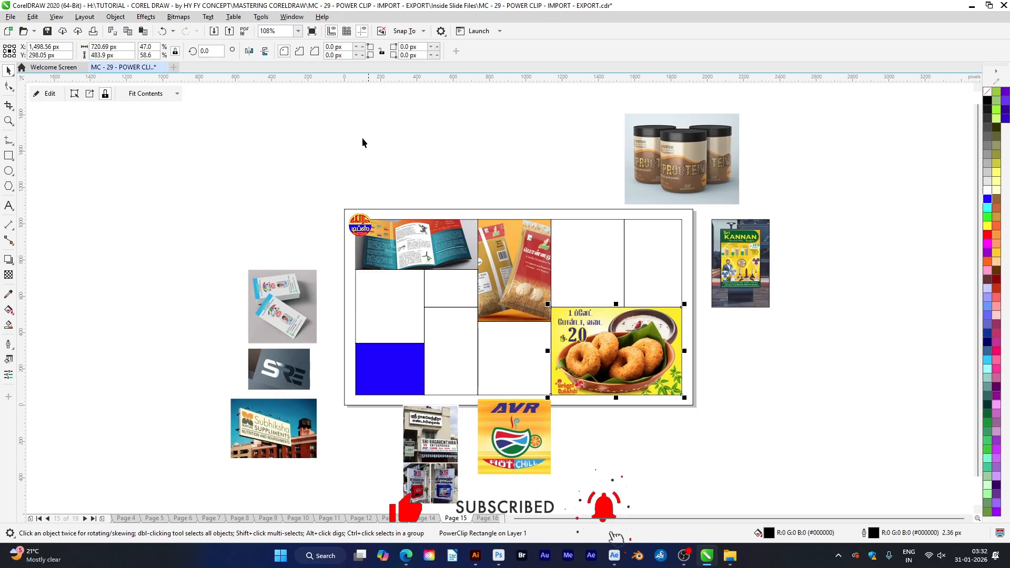
click(293, 118)
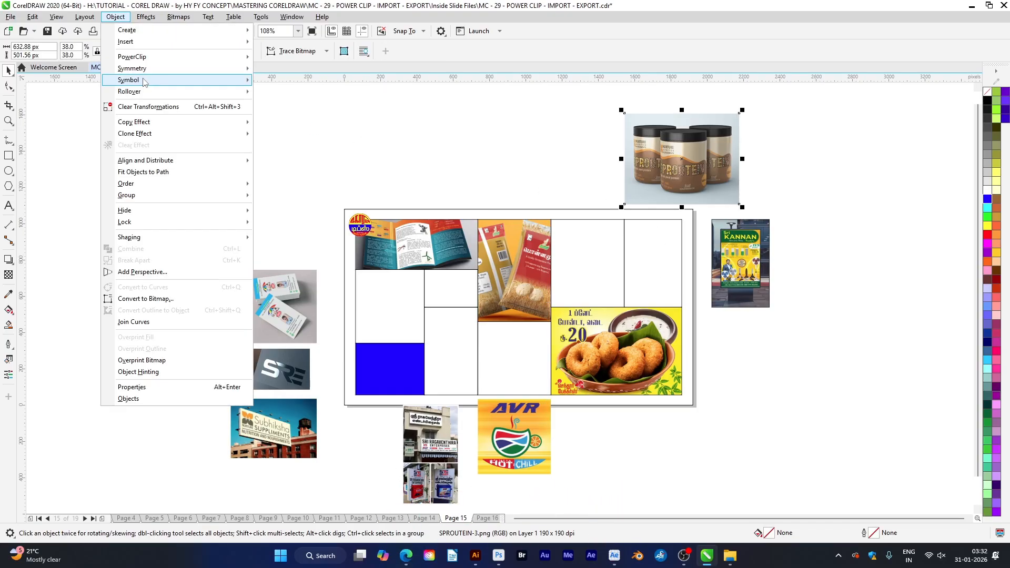
Glance at the HYFY TUTOR videos in the browser, return to CorelDRAW and PowerClip the protein jars image into the frame beside the packaging picture
mouse_move(131, 56)
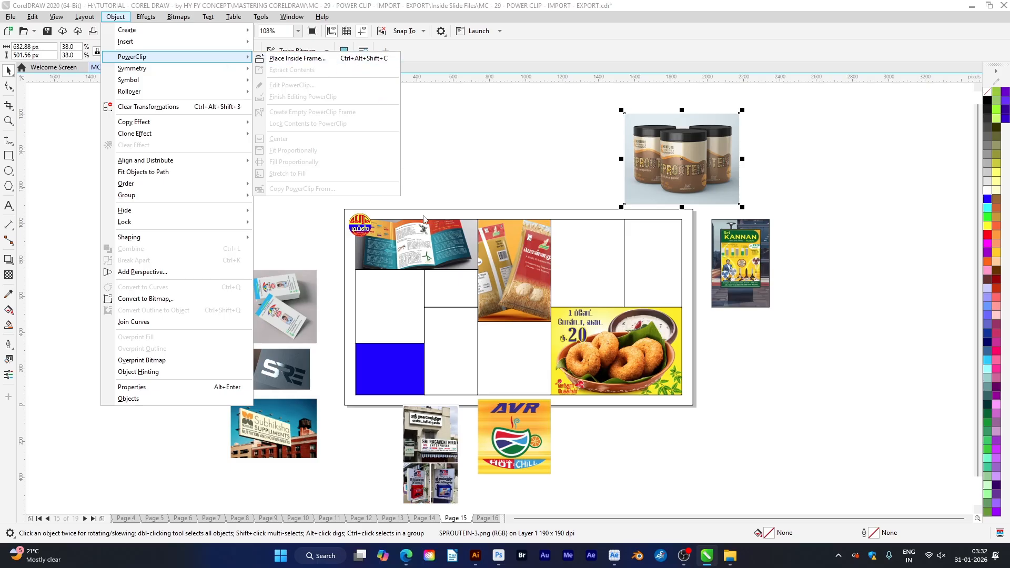
click(407, 559)
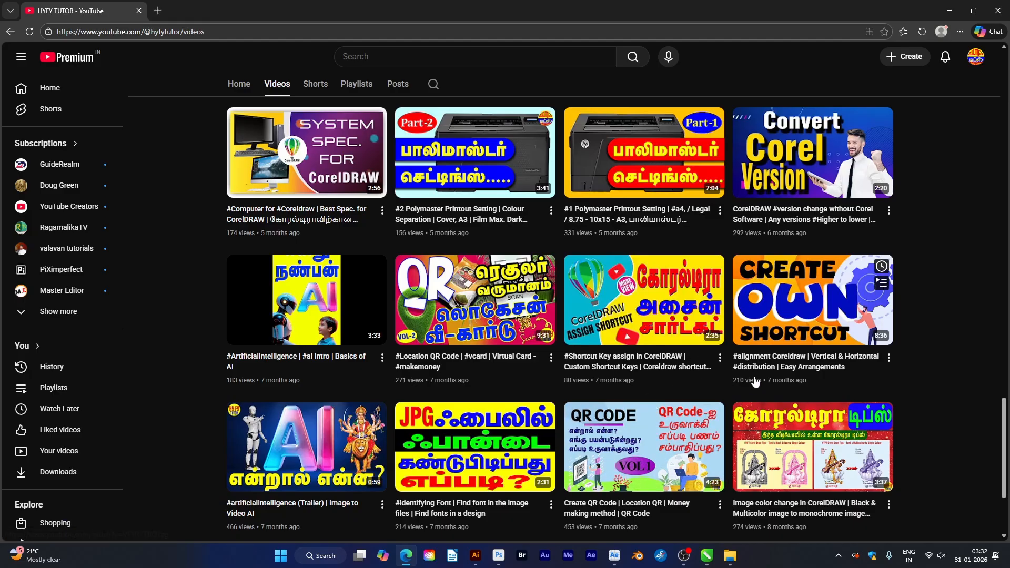
key(alt+Tab)
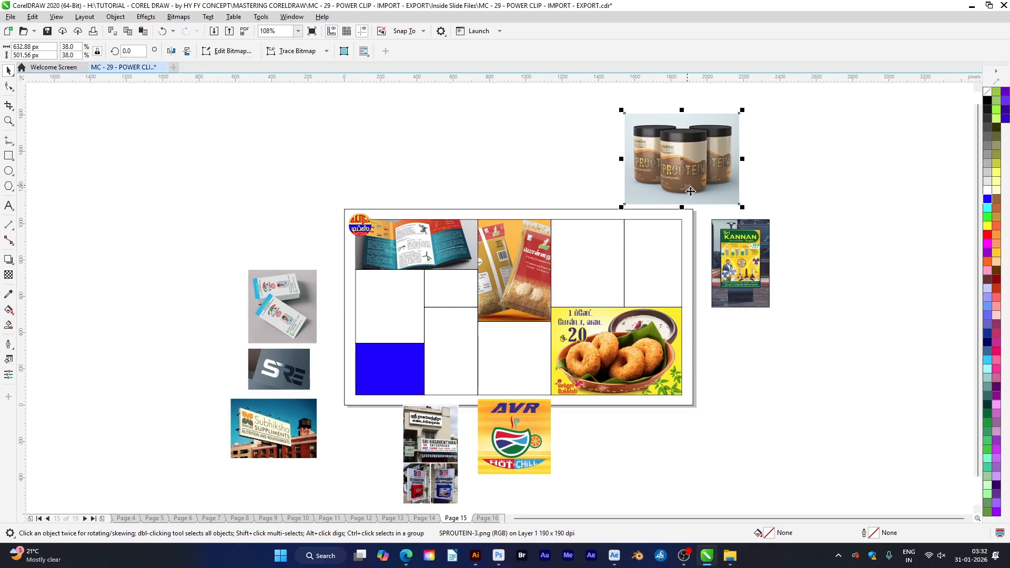
click(772, 297)
drag(599, 222, 600, 221)
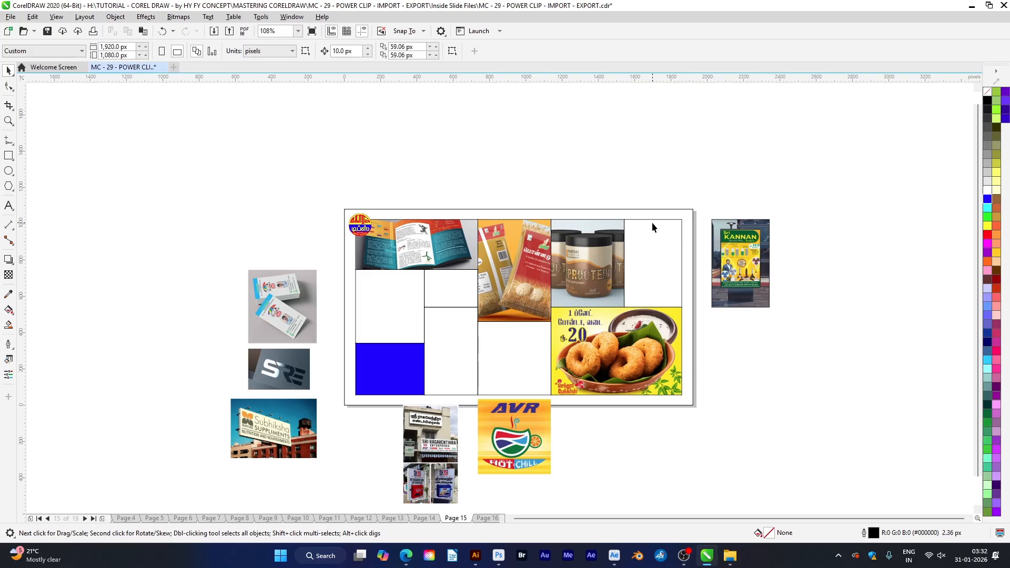
PowerClip the Kannan poster image into the empty frame beside the protein jars picture
click(452, 51)
click(727, 295)
key(ctrl+1)
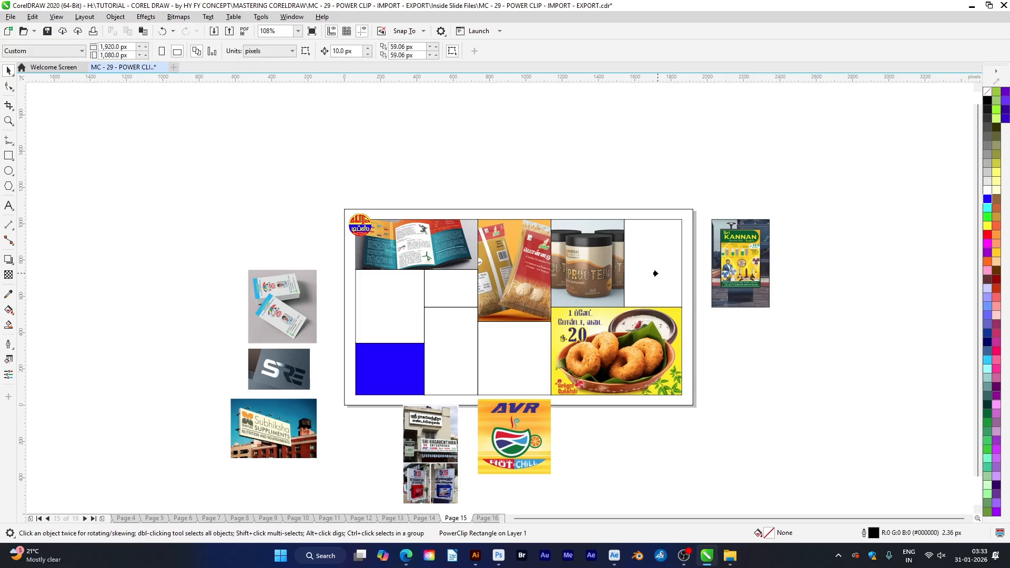
click(654, 273)
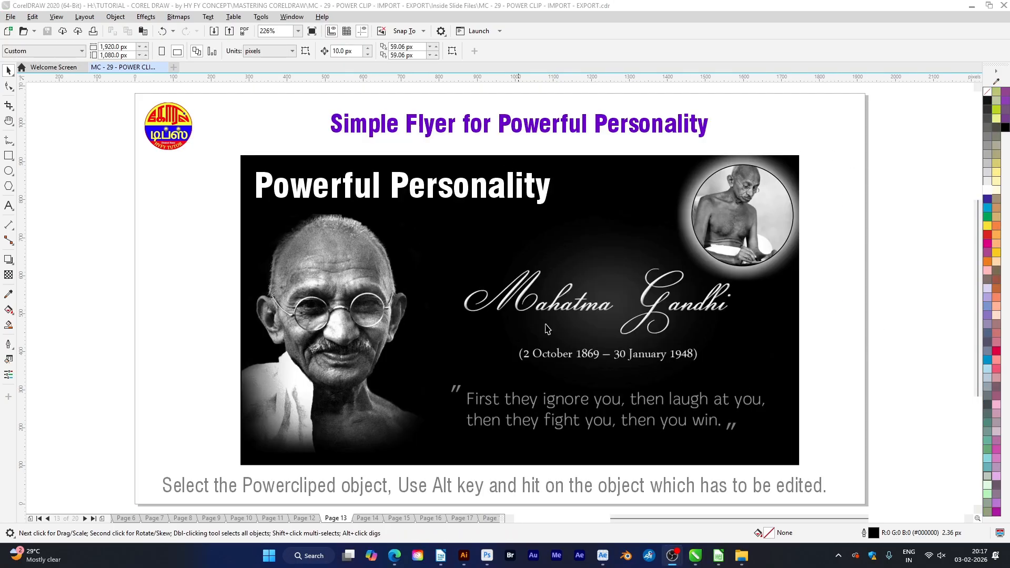
Go to page 12 and PowerClip the Mahatma Gandhi quote image into the Powerful Personality rectangle
click(830, 341)
key(Page_Up)
key(F4)
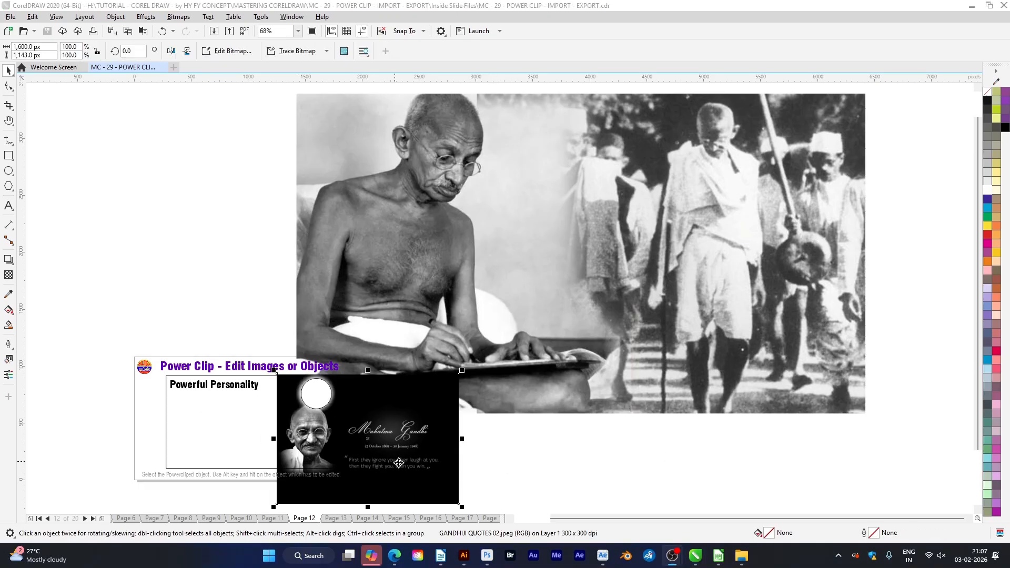
click(430, 487)
click(182, 474)
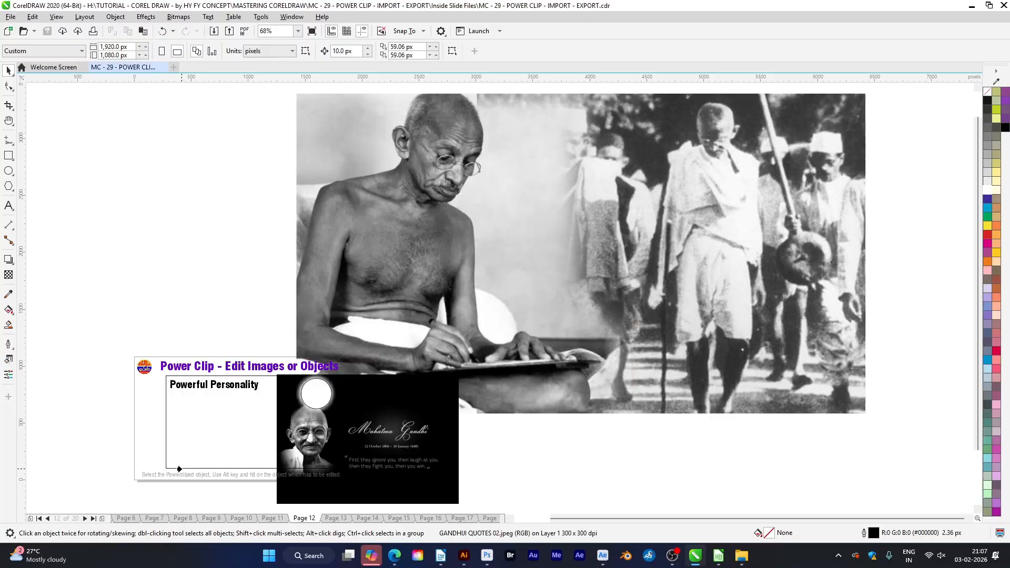
ctrl+click(177, 470)
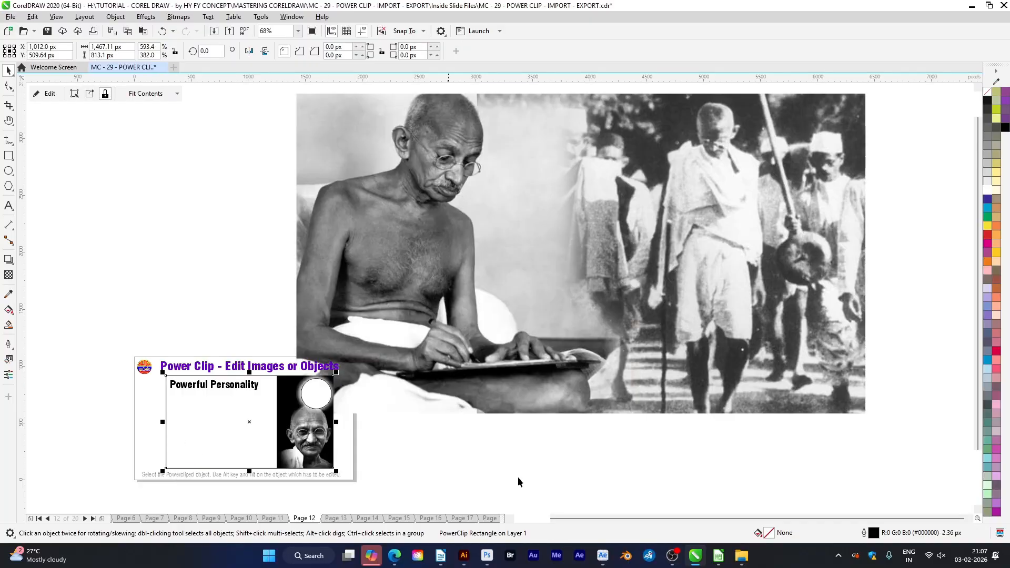
PowerClip the large black-and-white Gandhi photo into the small white circle on the flyer
click(568, 320)
key(alt+c)
key(w)
key(p)
click(321, 404)
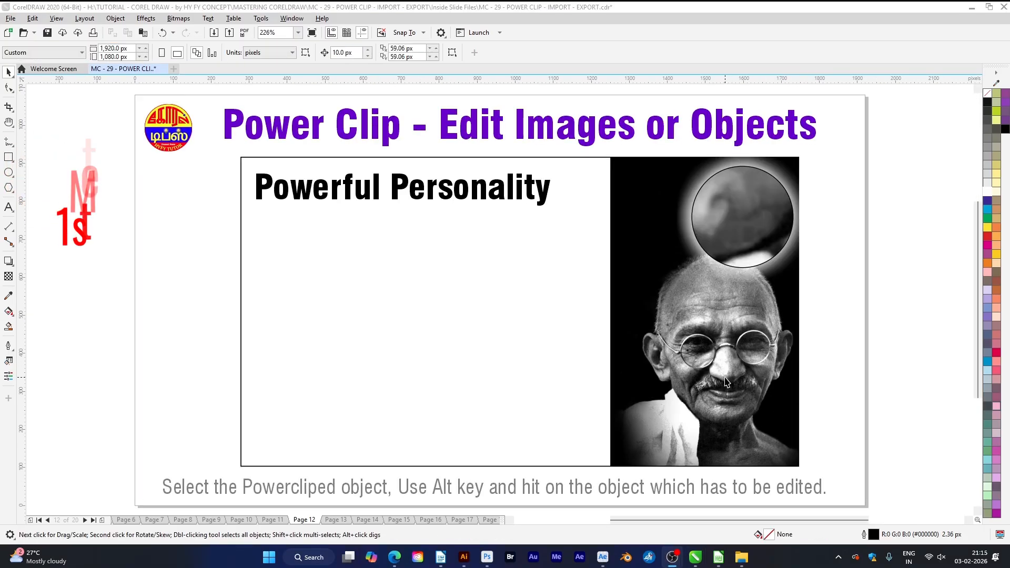
Open the contents of the Powerful Personality PowerClip rectangle for editing with Edit PowerClip
click(696, 375)
click(116, 19)
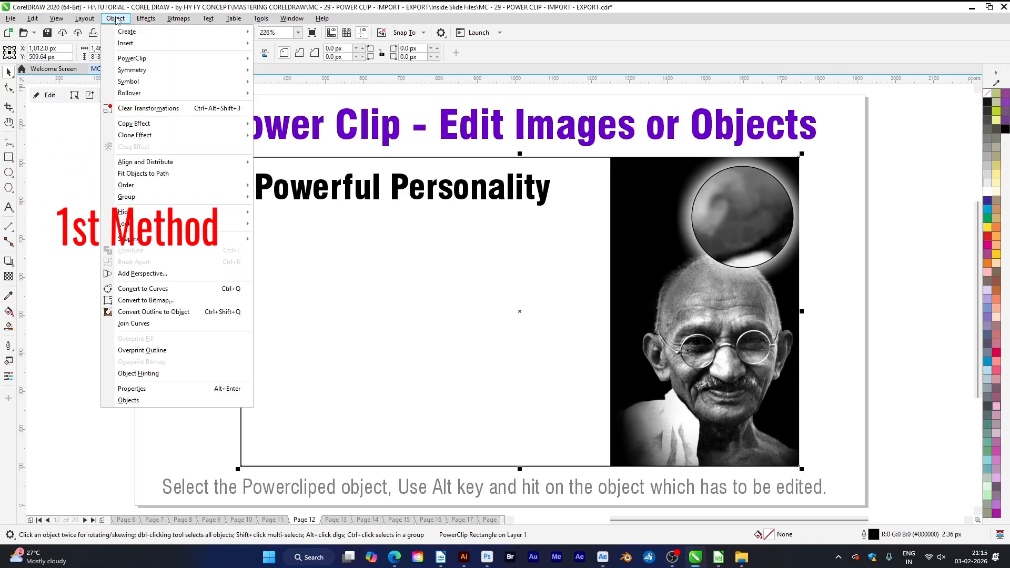
mouse_move(144, 58)
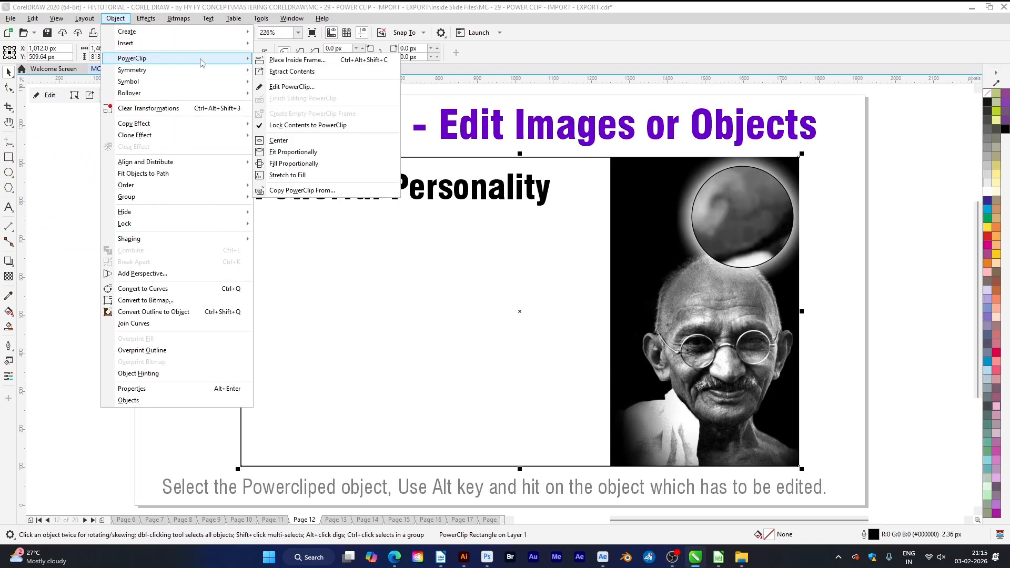
click(310, 87)
key(F4)
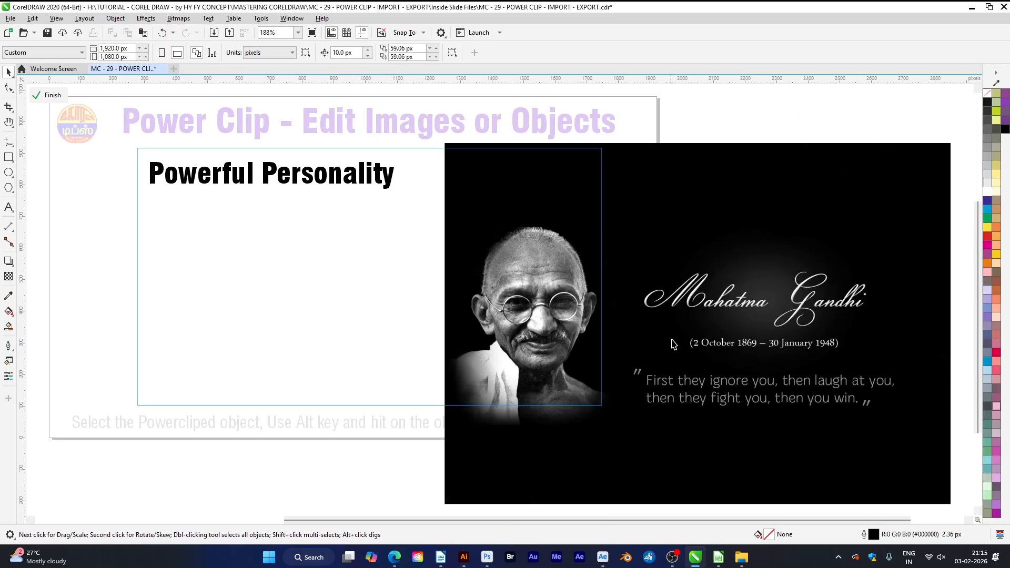
Move the Gandhi quote image so it covers the whole frame, scale it down slightly, and finish editing the PowerClip
drag(644, 245, 337, 242)
drag(447, 292, 439, 244)
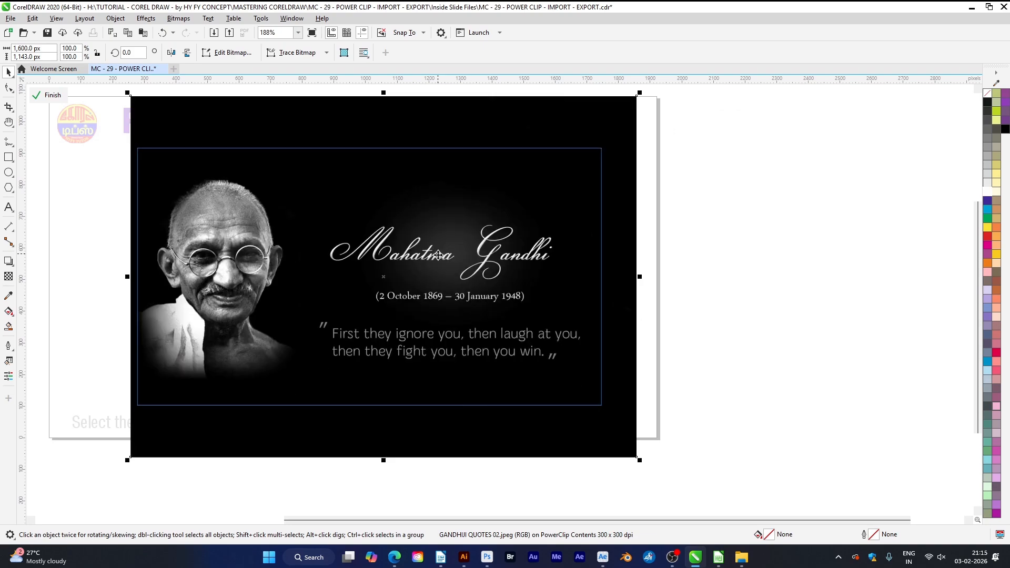
drag(639, 460, 611, 441)
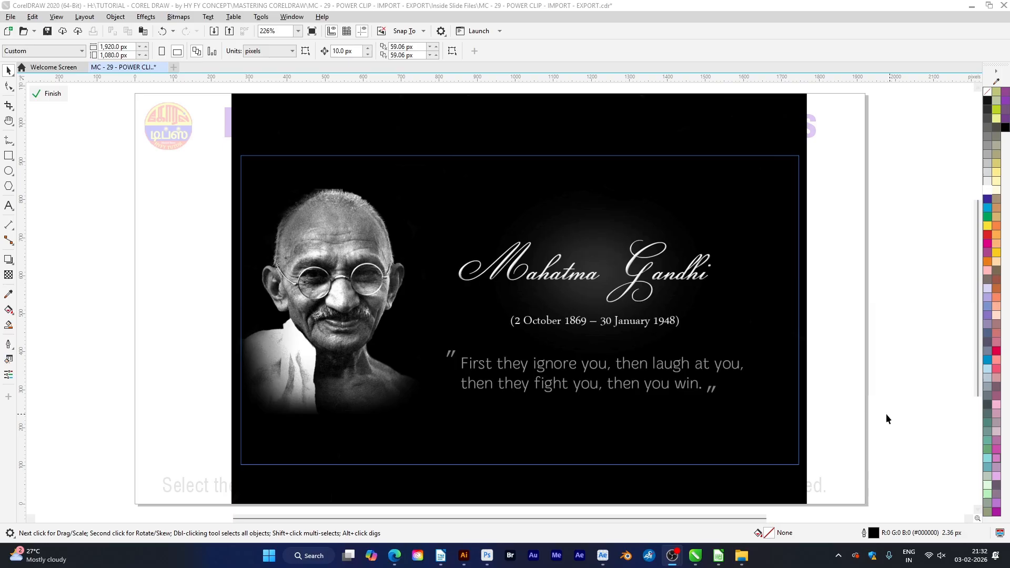
click(115, 17)
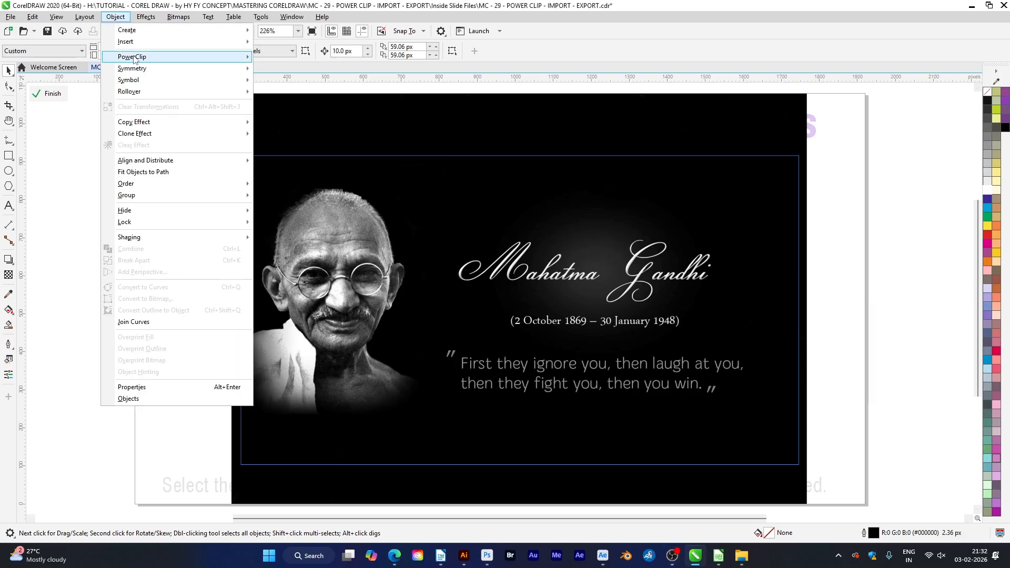
mouse_move(136, 58)
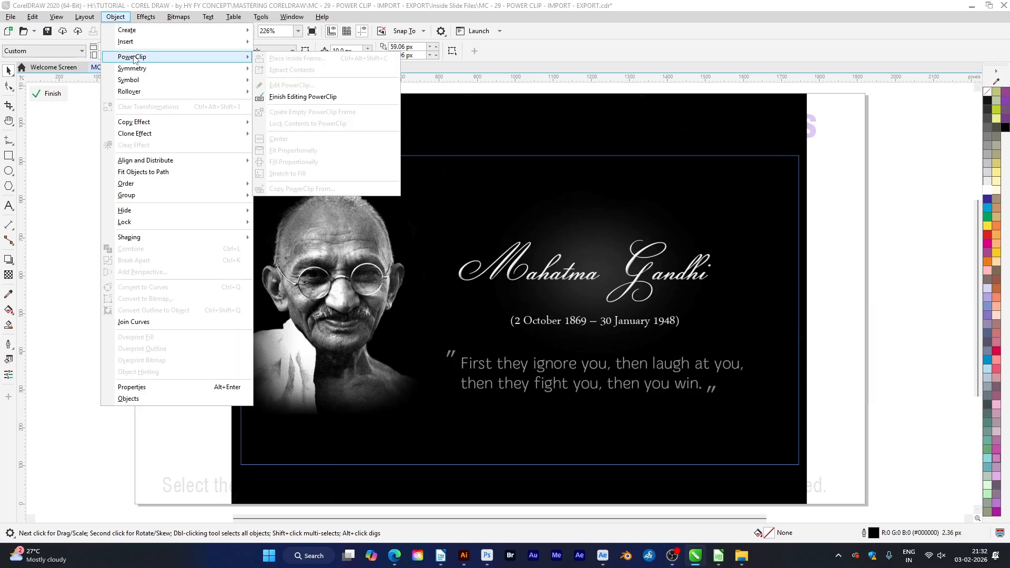
click(328, 97)
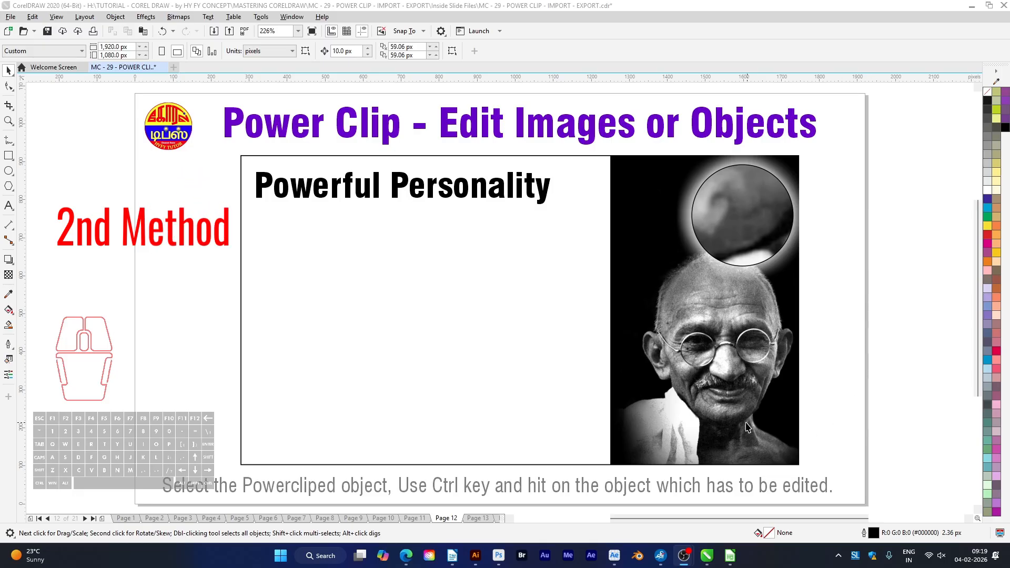
Open the Powerful Personality PowerClip directly from its clipped content and move the Gandhi quote image to cover the whole frame
click(764, 409)
key(ctrl)
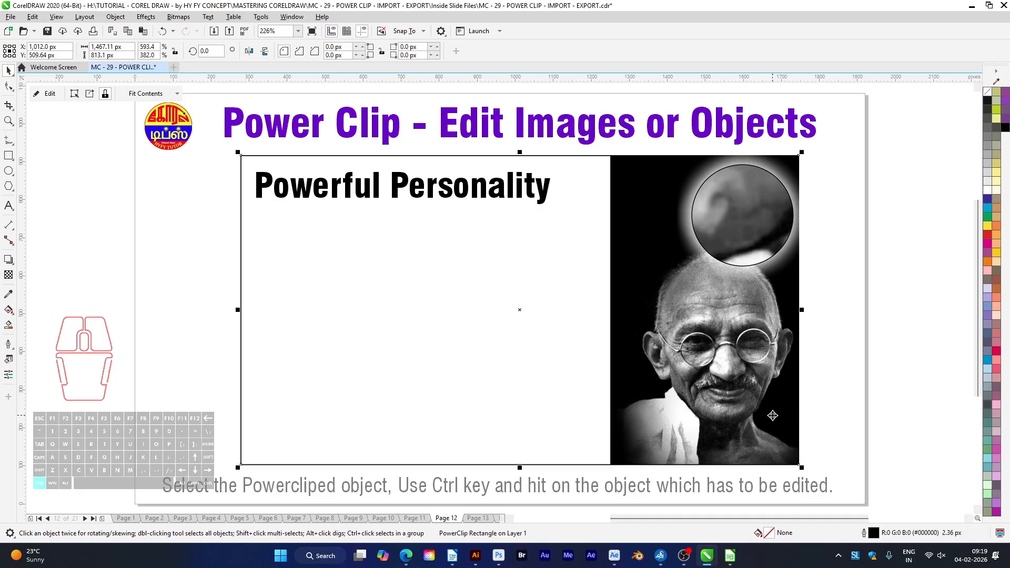
ctrl+click(772, 415)
drag(774, 419, 481, 326)
drag(636, 394, 636, 371)
drag(636, 370, 636, 369)
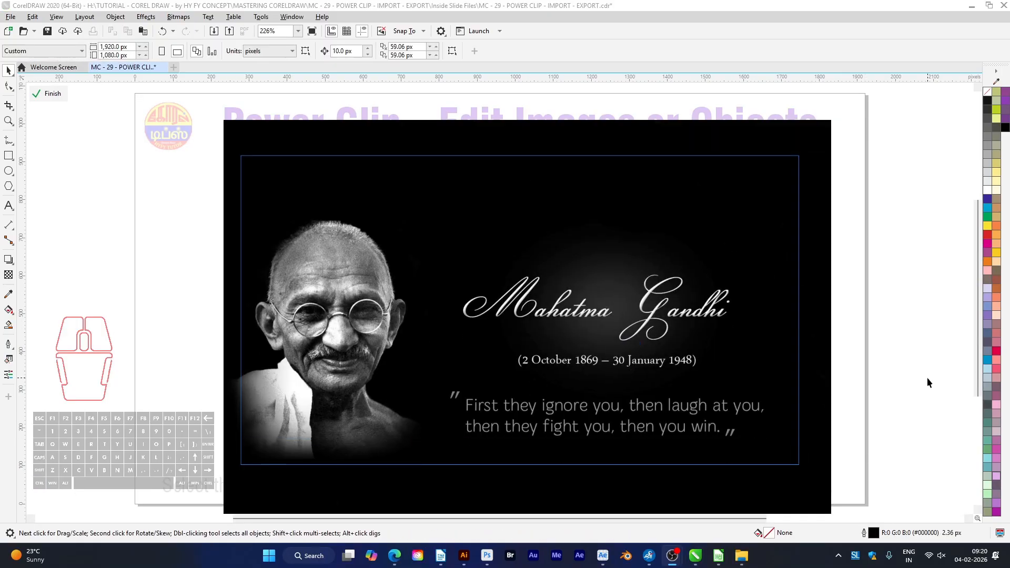
Finish editing the Powerful Personality PowerClip and open the photo inside the small circle PowerClip for editing
ctrl+click(889, 361)
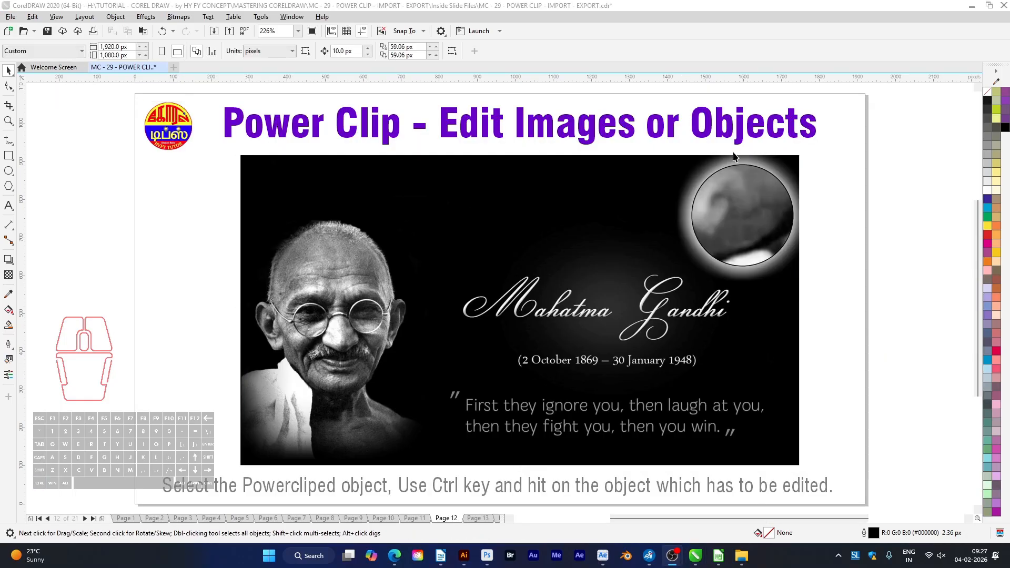
click(755, 227)
key(ctrl)
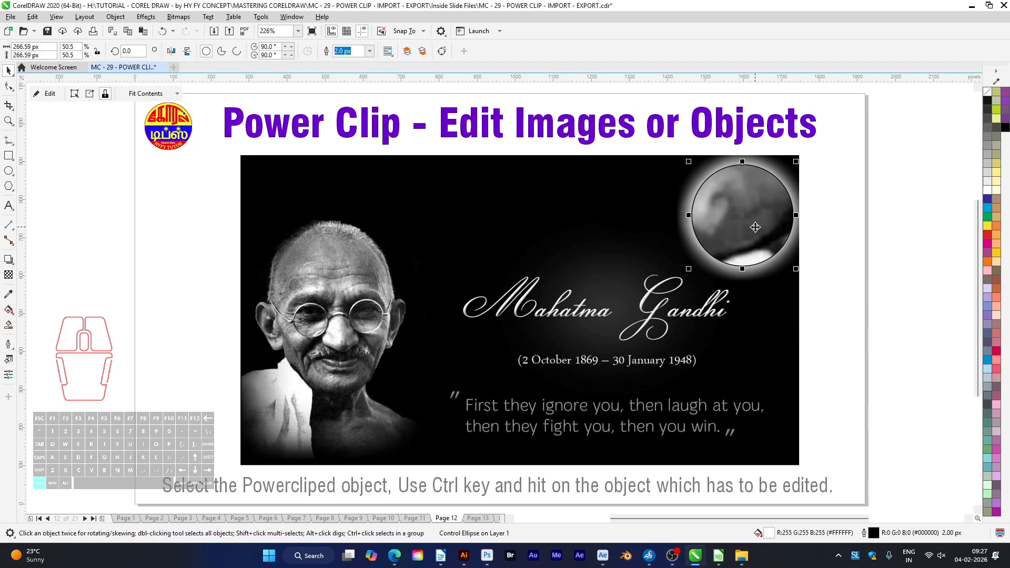
ctrl+click(755, 228)
key(F4)
click(840, 169)
Move the Gandhi photo over the circle, scale it down to about 547 × 308 px around the seated figure, and finish editing
drag(891, 91, 474, 389)
scroll(305, 411, up, 3)
drag(505, 430, 509, 286)
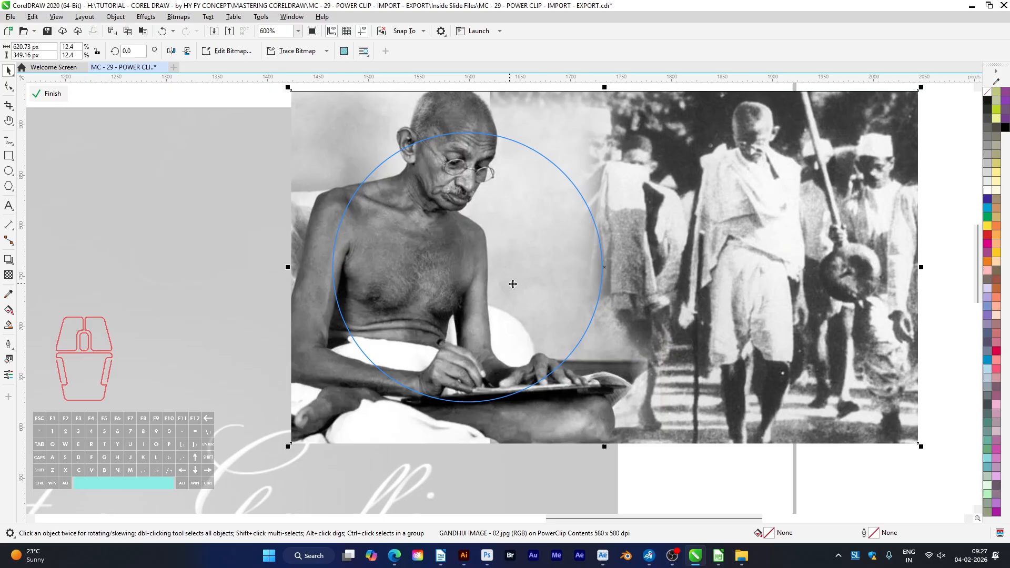
drag(921, 85, 846, 131)
drag(504, 314, 546, 314)
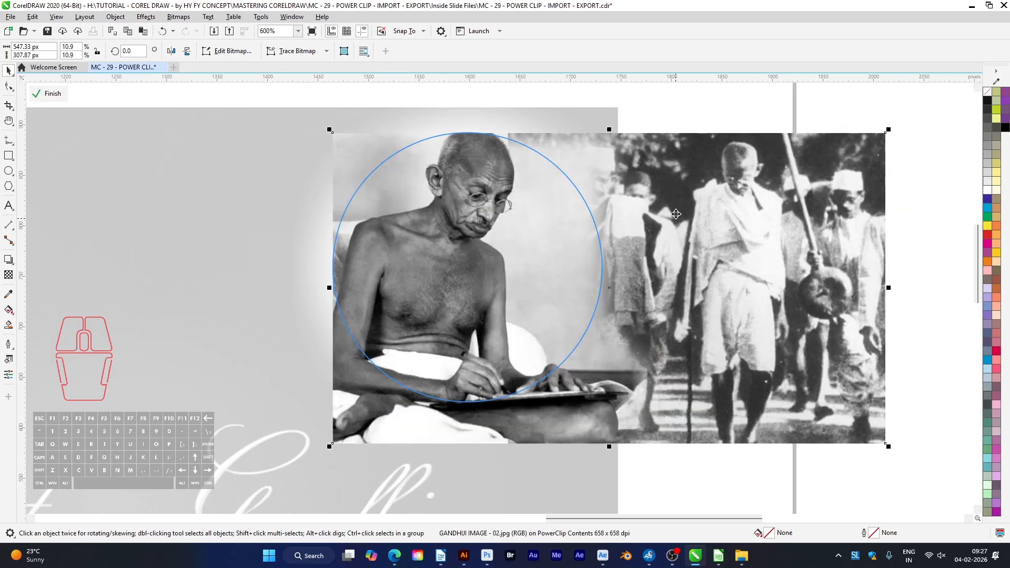
ctrl+click(691, 113)
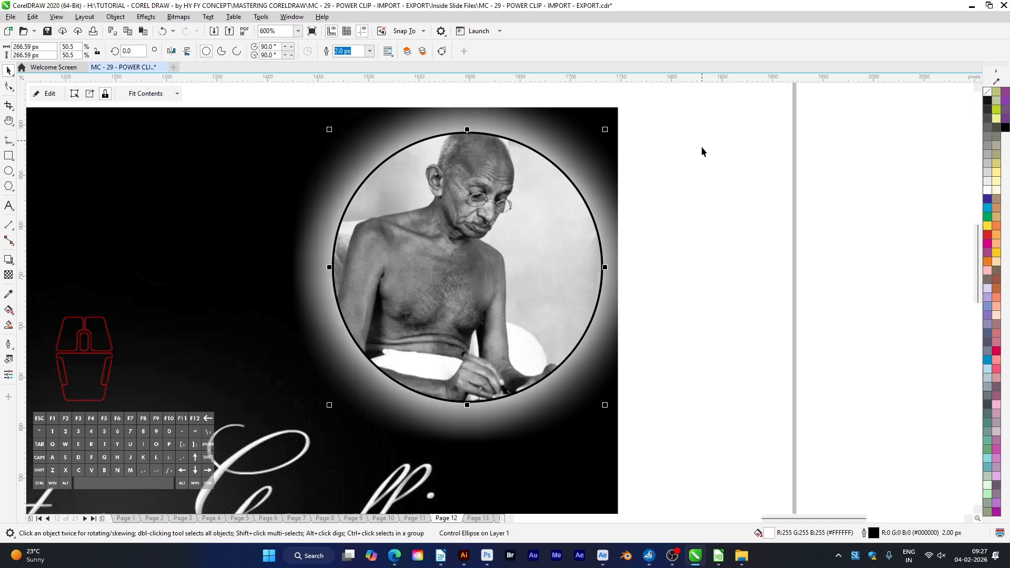
key(shift+F4)
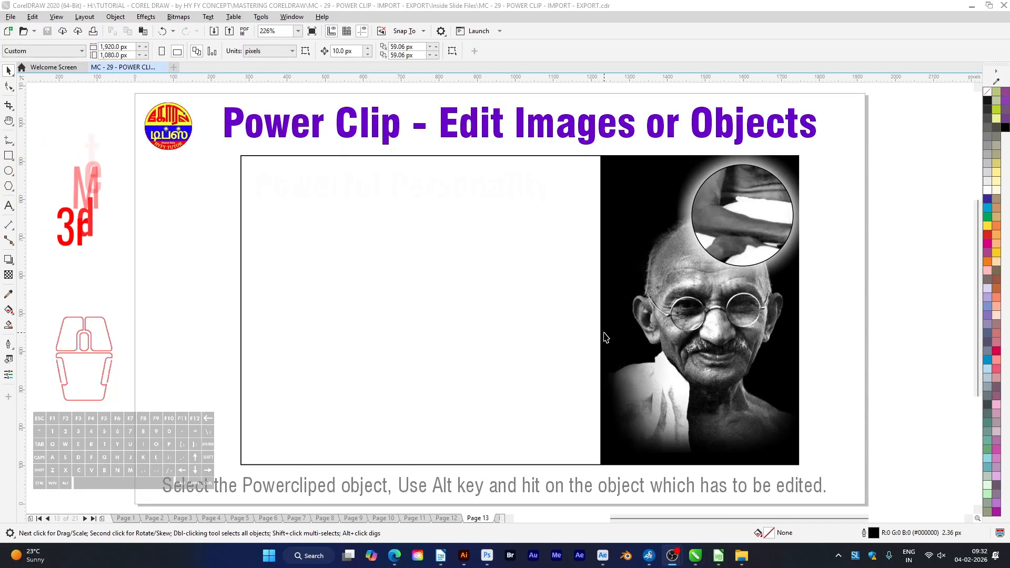
Select the Gandhi quote image inside the rectangle PowerClip without entering edit mode and move it to cover the whole frame
click(724, 371)
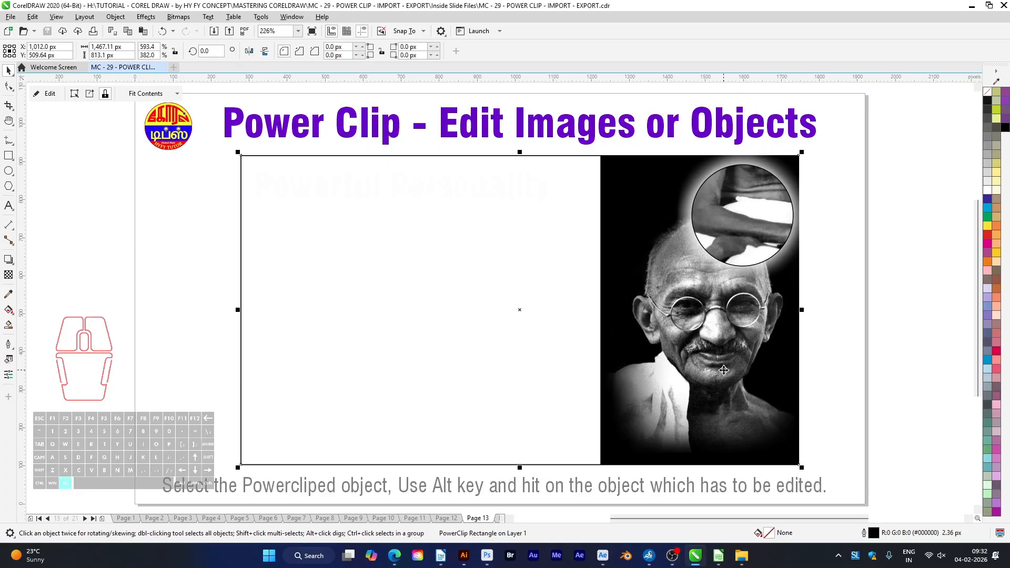
alt+click(767, 382)
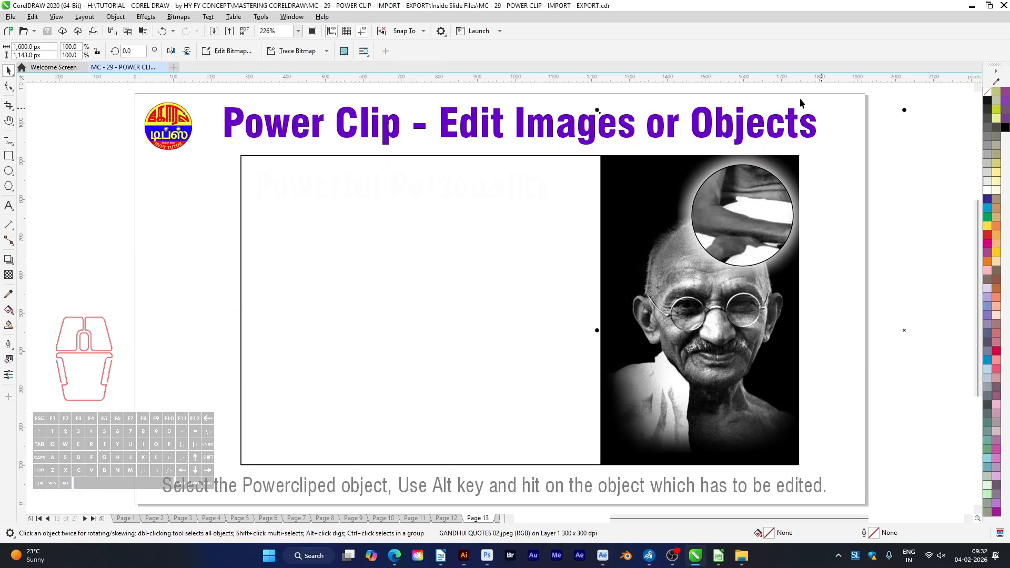
drag(903, 331, 519, 339)
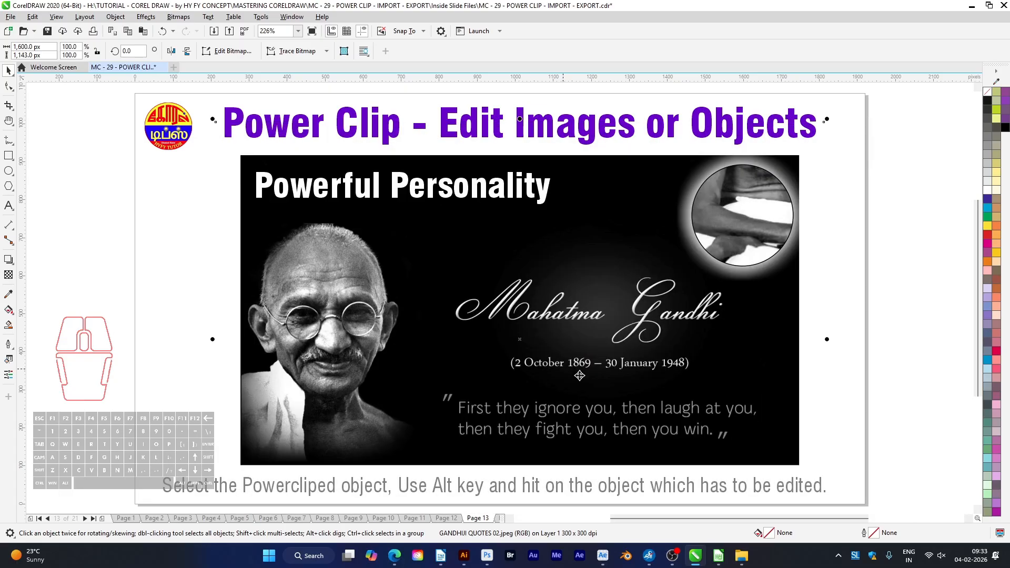
click(915, 390)
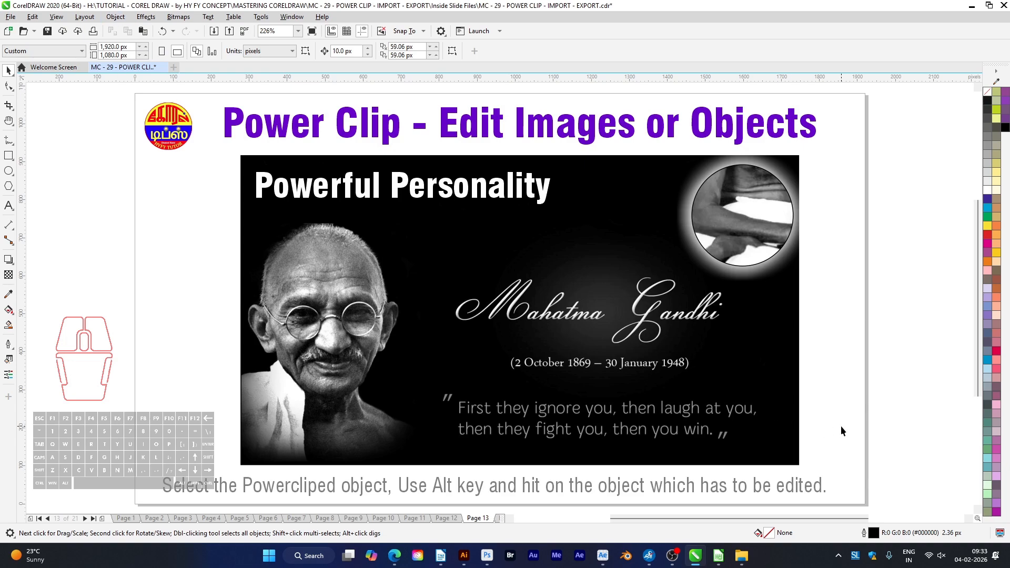
Select the photo inside the small circle PowerClip without entering edit mode and reposition it within the circle
click(748, 229)
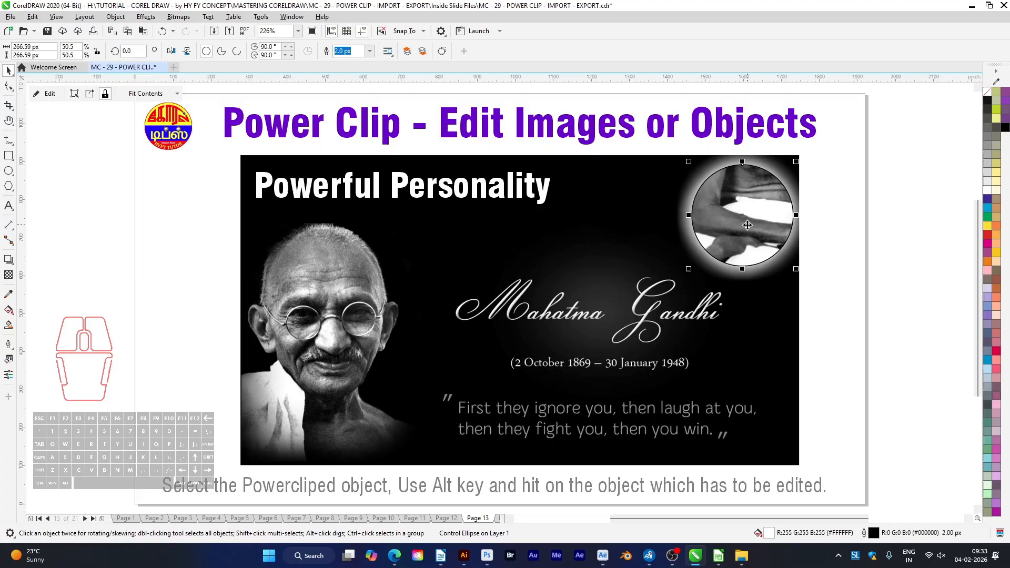
key(alt)
alt+click(754, 227)
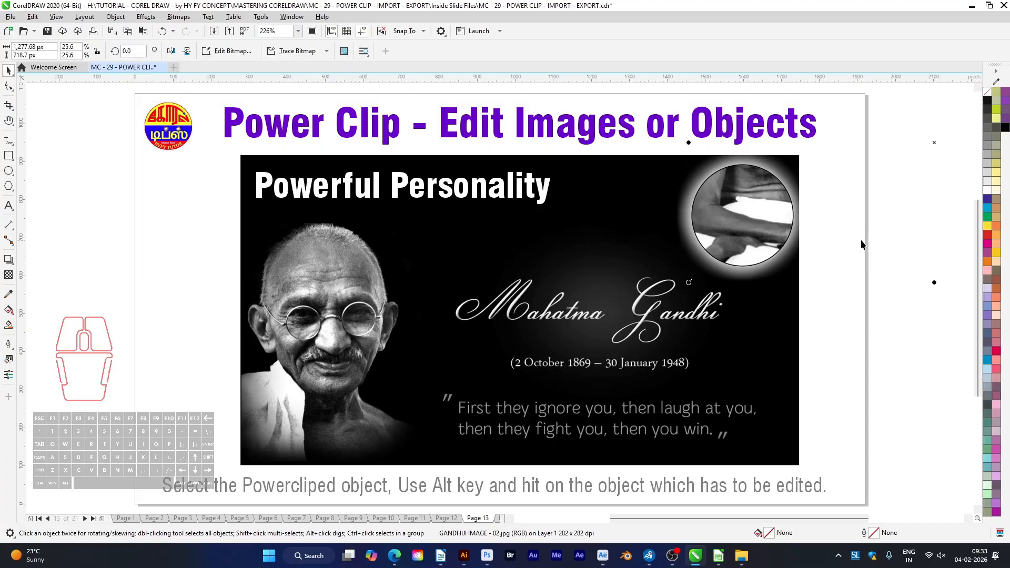
drag(886, 239, 610, 398)
drag(901, 202, 710, 353)
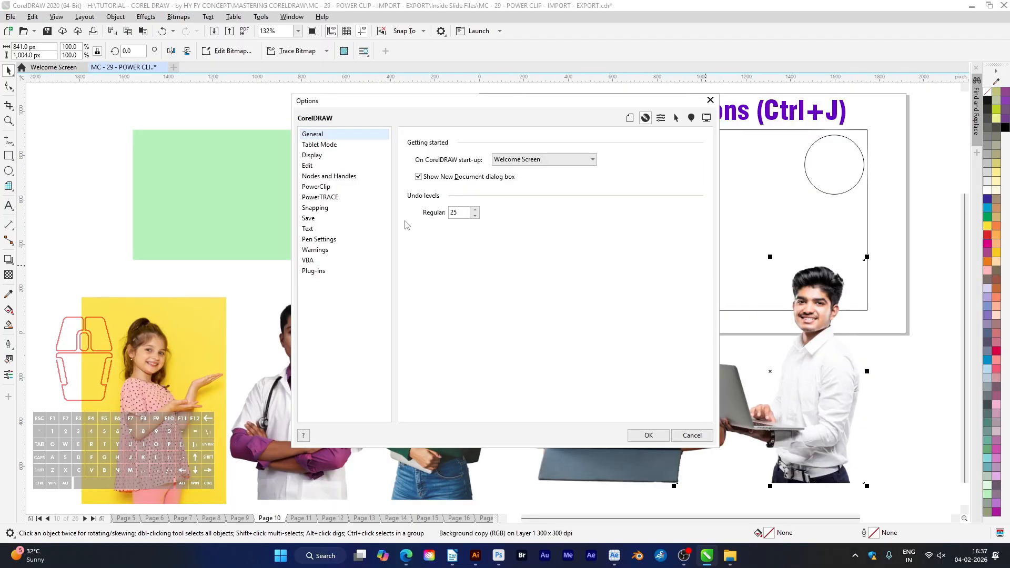
Examine the PowerClip drag and auto-center settings in the pictured Options dialog next to the red and black frames
click(317, 188)
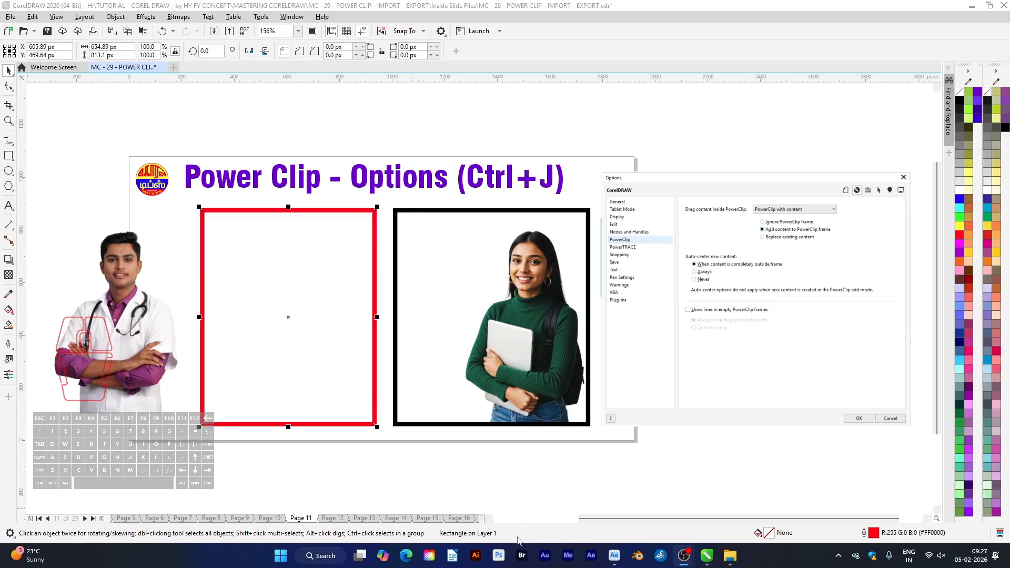
click(463, 211)
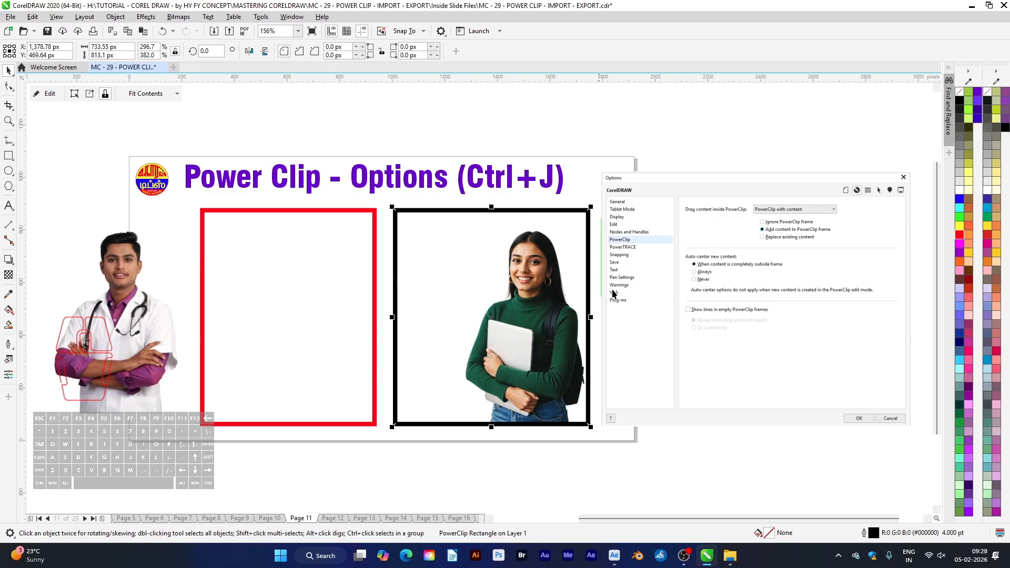
key(z)
drag(669, 190, 875, 261)
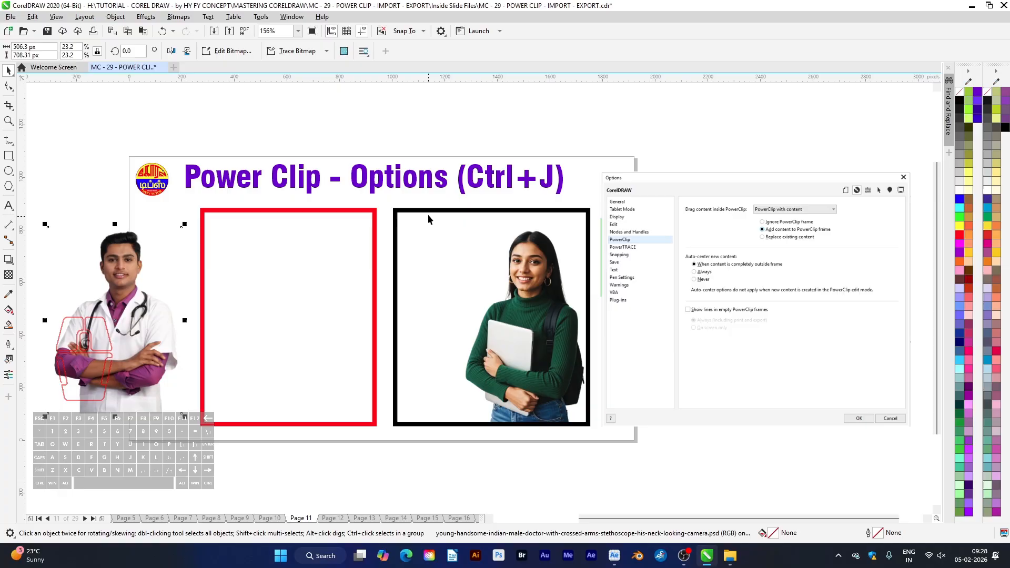
Add the doctor image to the black PowerClip frame beside the woman, and move the doctor onto the empty red rectangle
click(428, 215)
click(138, 342)
drag(161, 363, 502, 371)
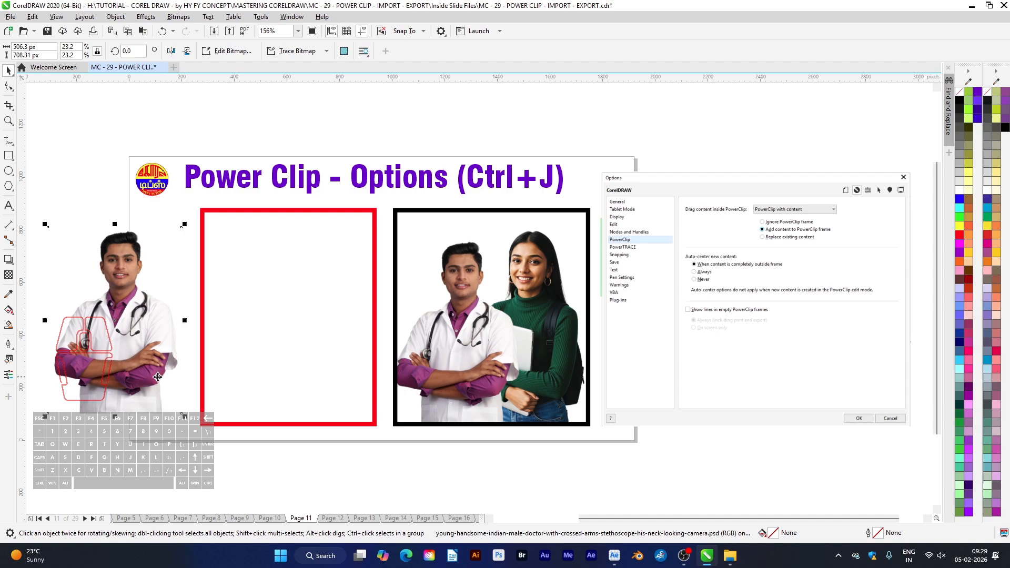
drag(179, 373, 320, 380)
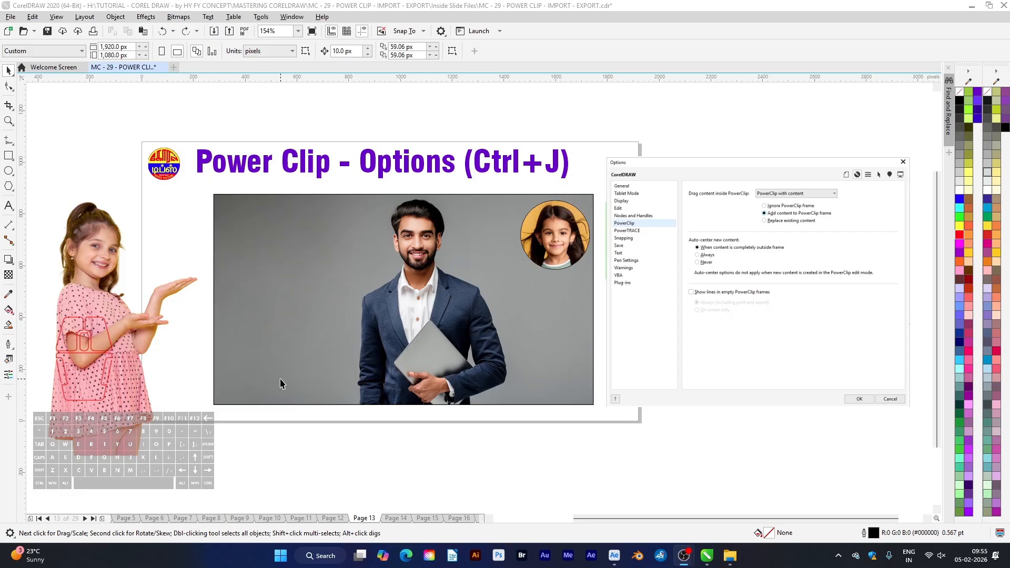
Add the girl in the pink dress to the PowerClip frame beside the man in the suit
drag(101, 393, 267, 382)
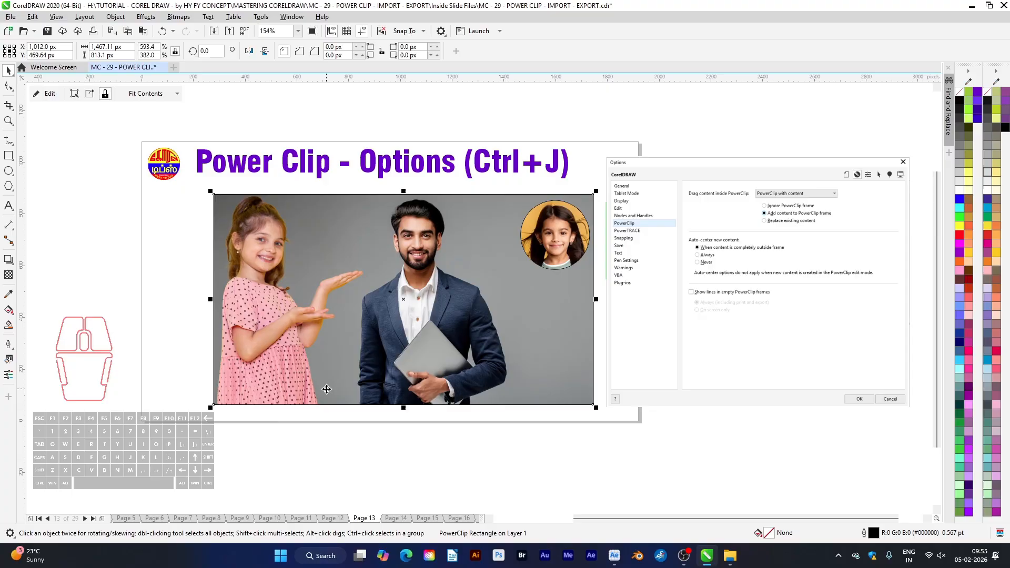
scroll(870, 191, up, 3)
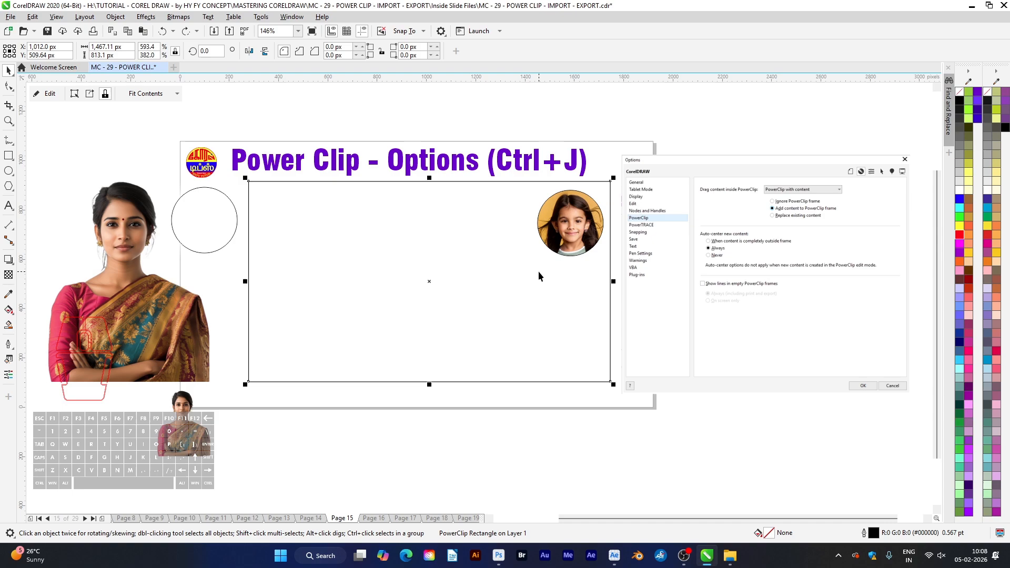
Move the large image of the woman in the saree across the edge of the empty PowerClip rectangle to add it as content
click(140, 349)
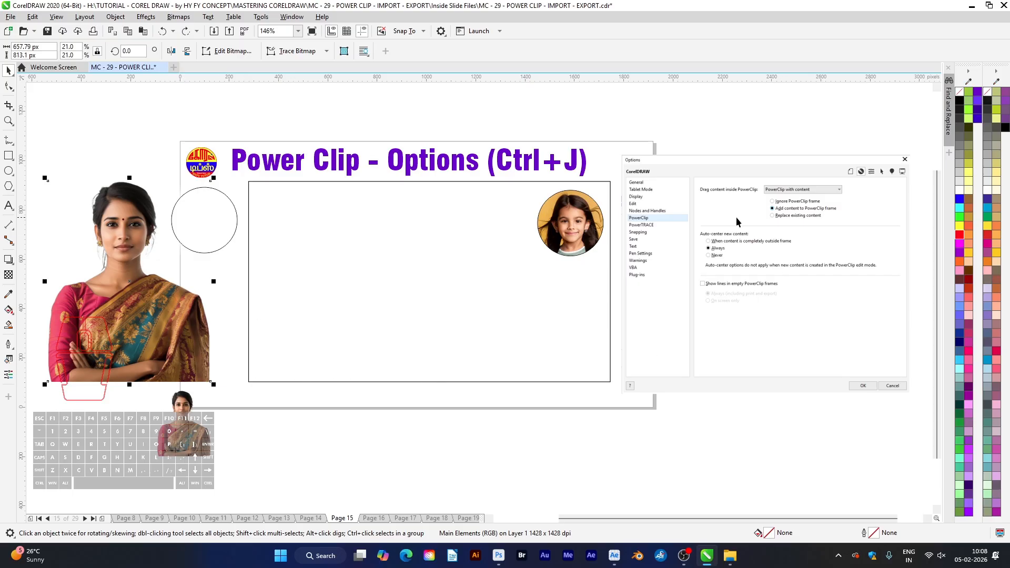
key(z)
drag(695, 178, 858, 266)
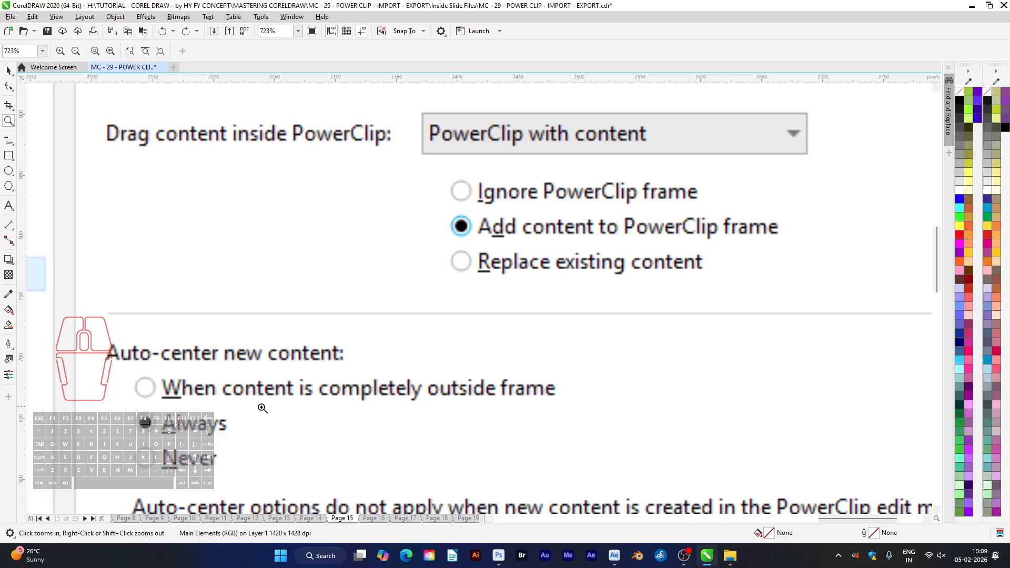
key(F4)
key(space)
click(183, 368)
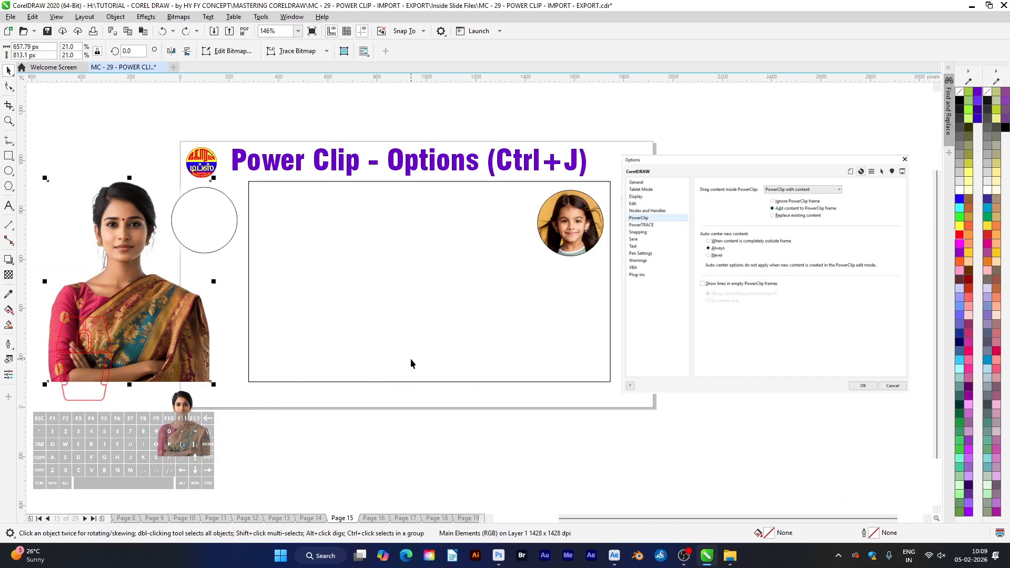
drag(195, 372, 252, 375)
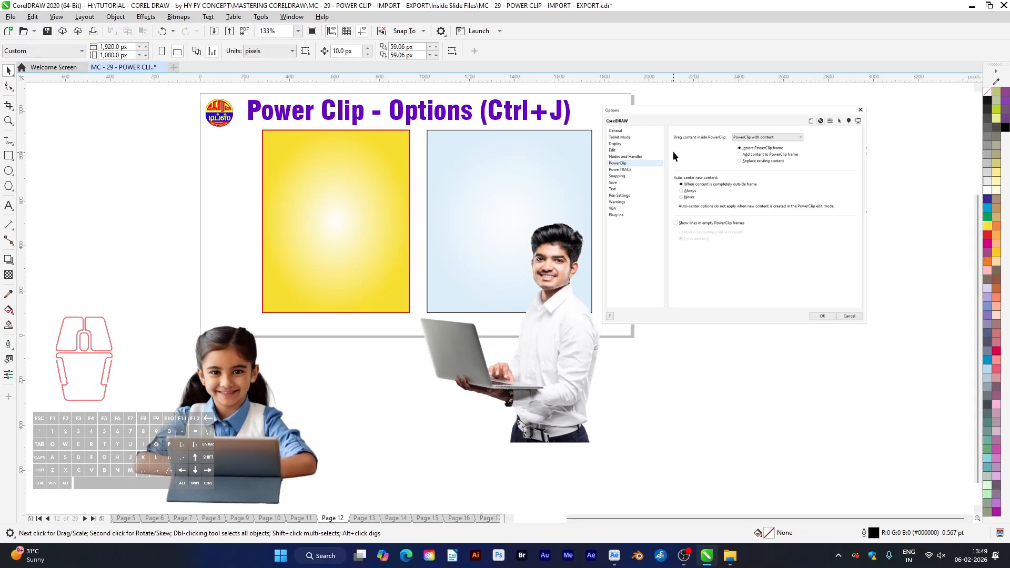
Examine the Drag content inside PowerClip and Auto-center new content settings in the pictured Options dialog
key(z)
drag(670, 131, 834, 222)
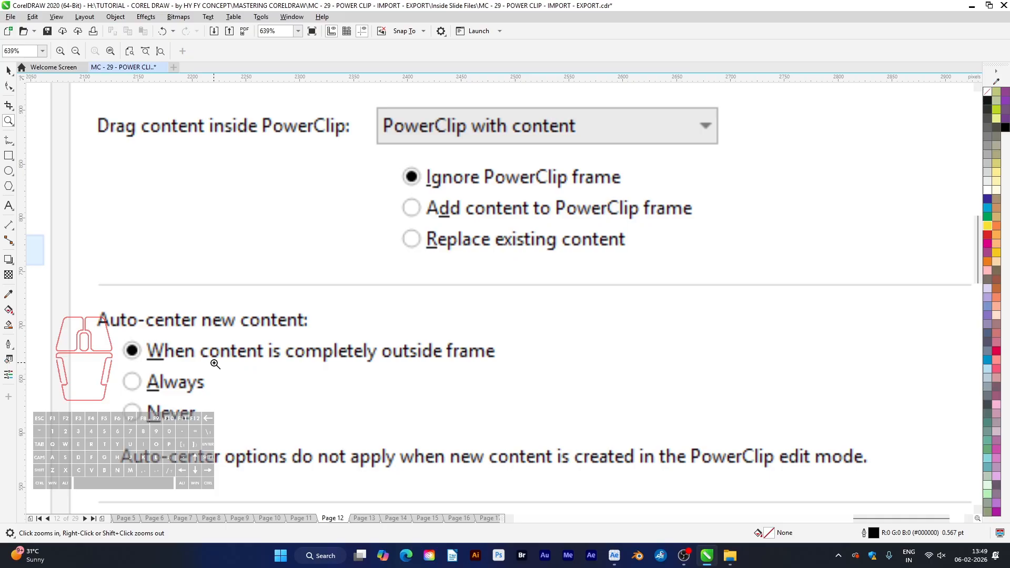
key(F4)
key(space)
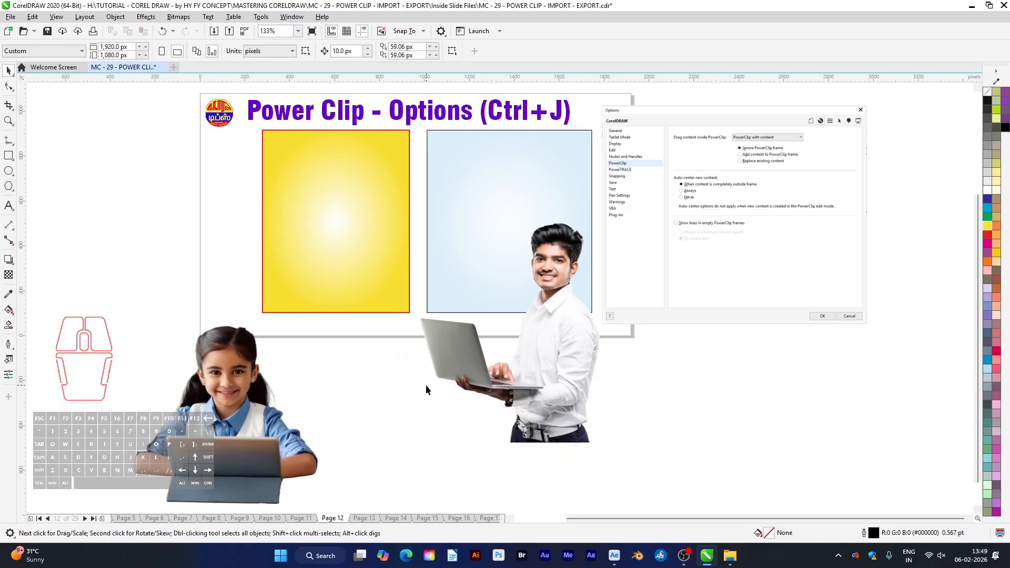
click(569, 381)
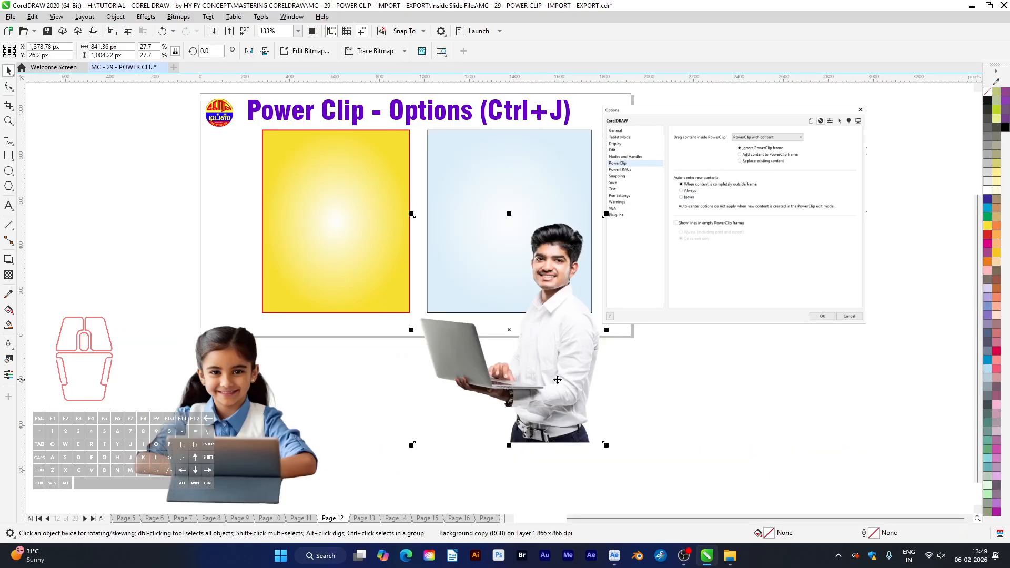
click(520, 173)
click(548, 325)
click(224, 400)
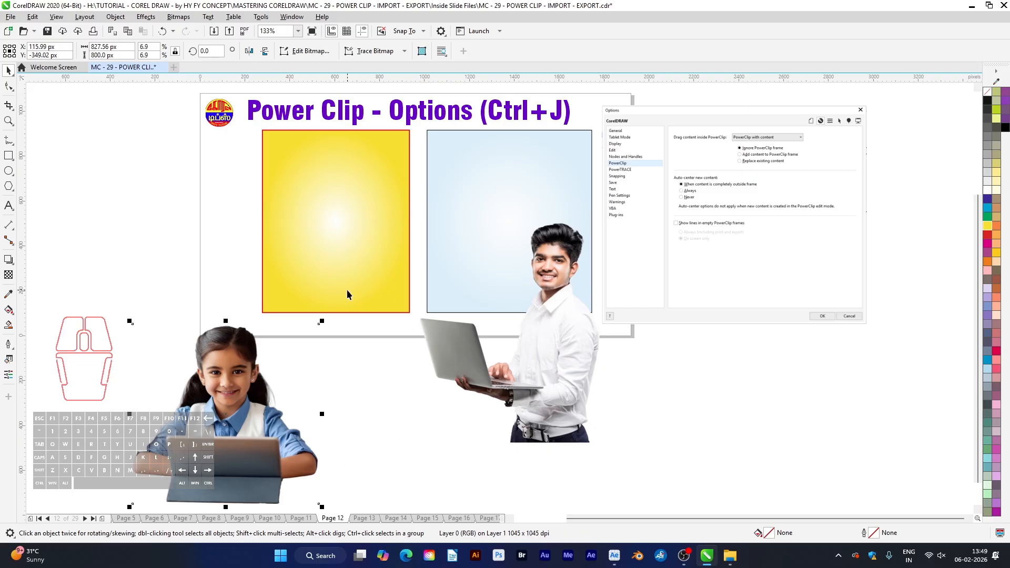
click(349, 302)
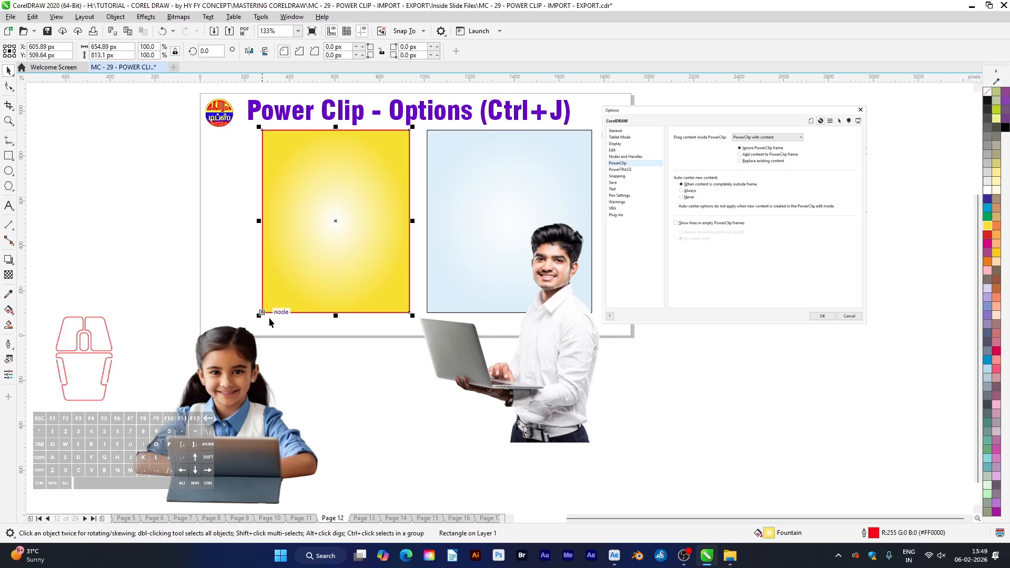
click(243, 363)
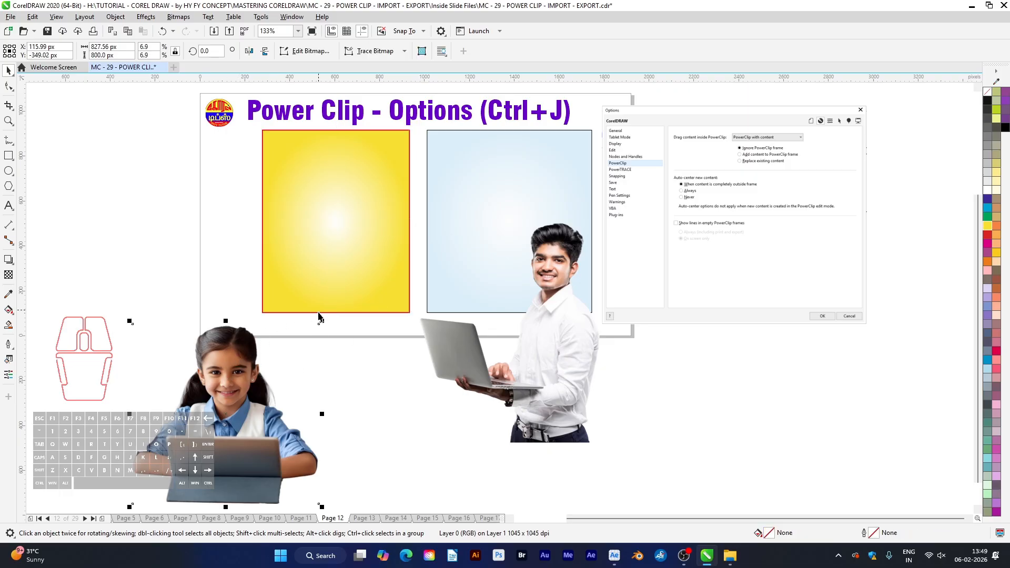
click(402, 425)
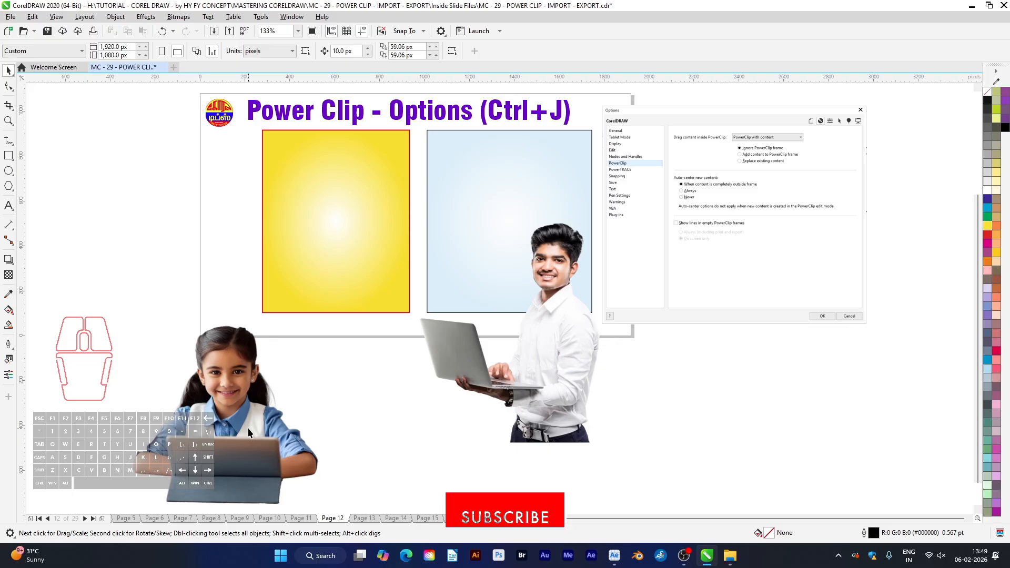
PowerClip the photo of the girl with the tablet into the yellow rectangle
click(292, 465)
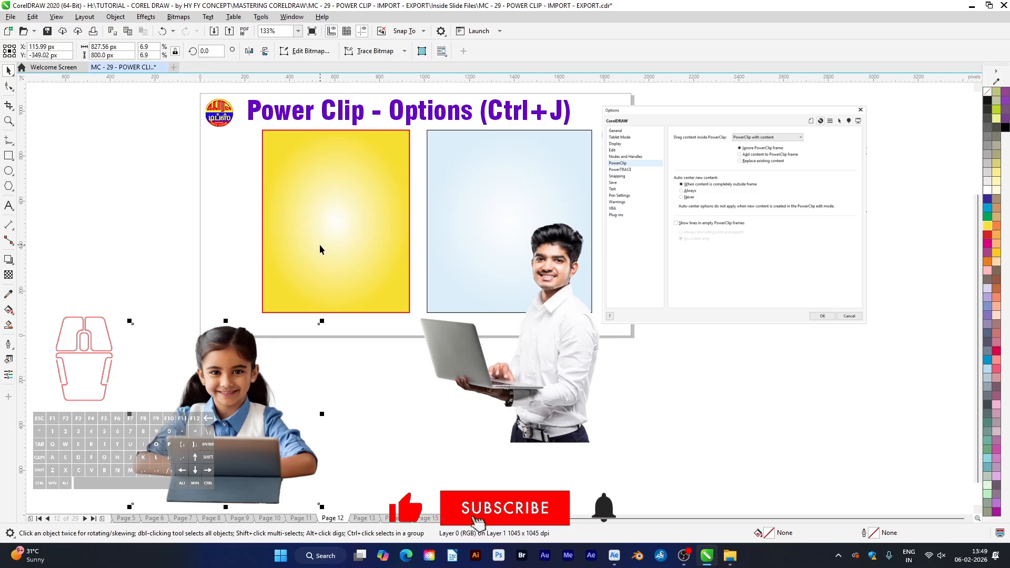
key(Escape)
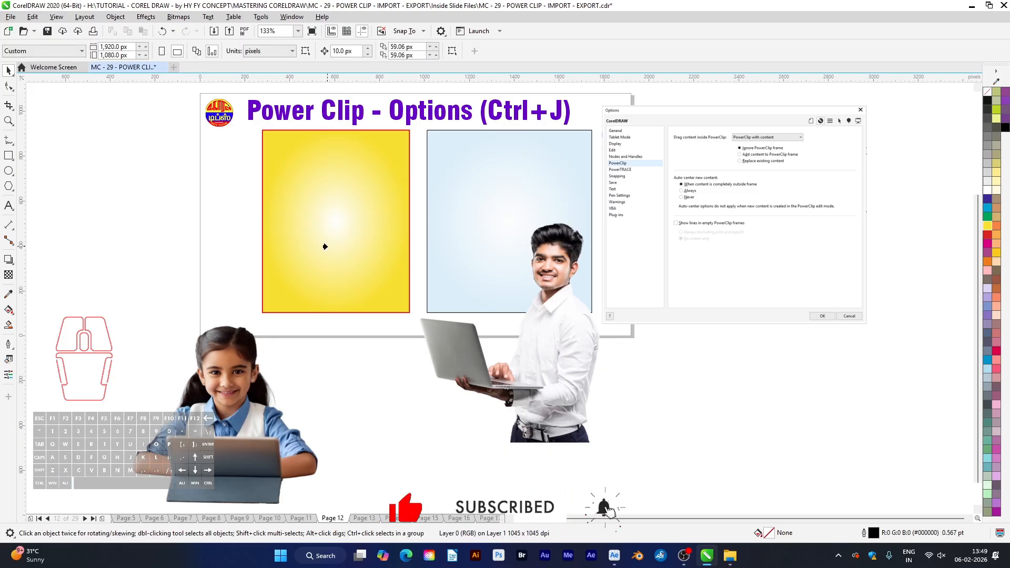
click(327, 247)
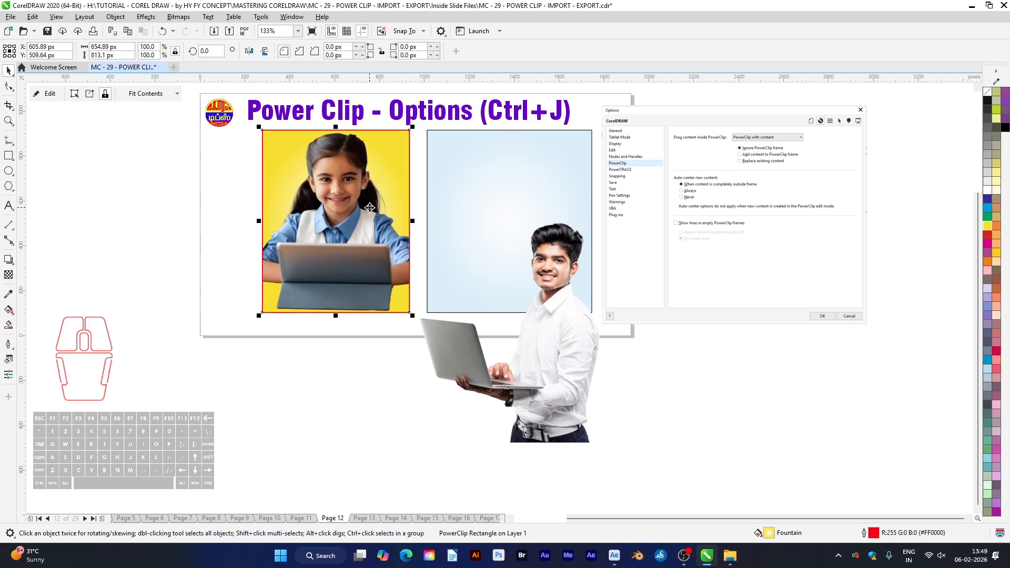
PowerClip the photo of the man with the laptop into the light blue rectangle
click(567, 366)
key(ctrl+alt+shift+c)
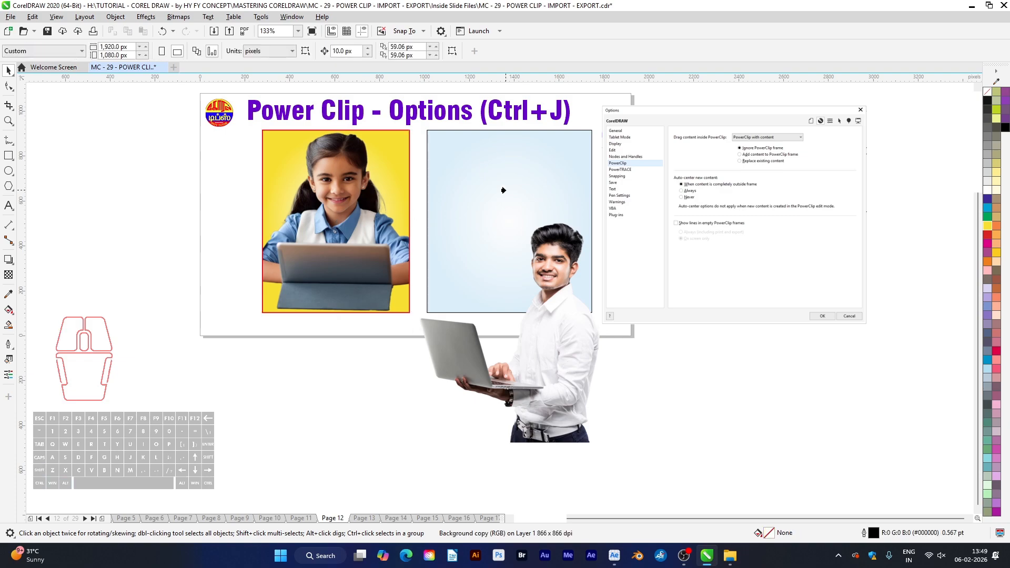
click(507, 181)
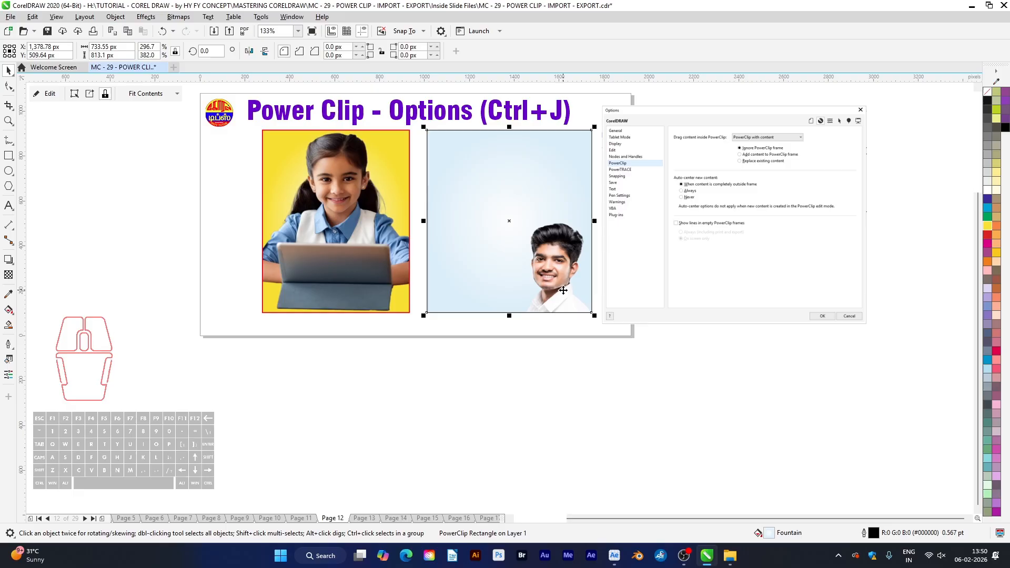
click(613, 363)
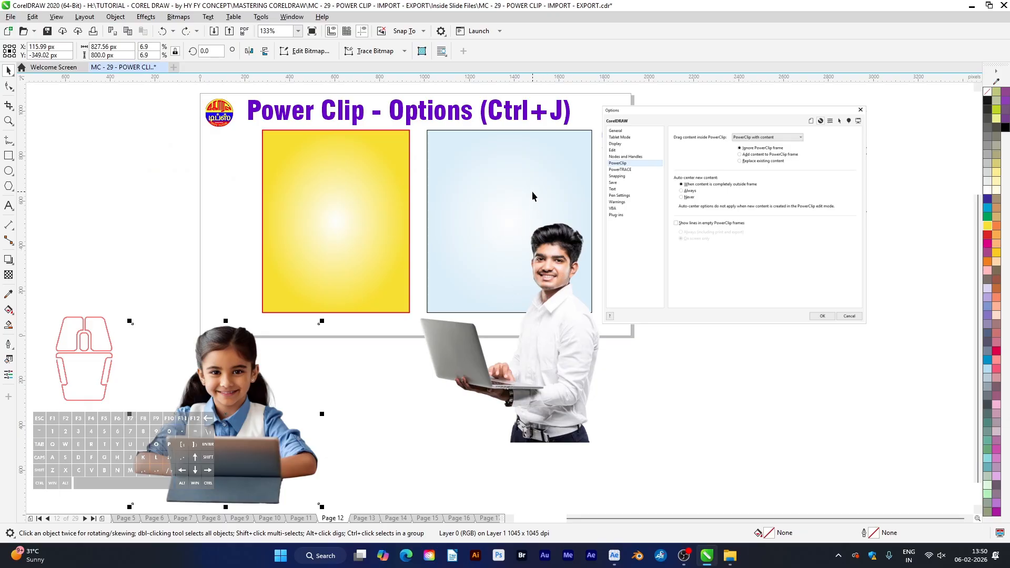
Examine the content-dragging, auto-center and empty-frame line settings in the pictured Options dialogs
key(z)
drag(665, 124, 837, 228)
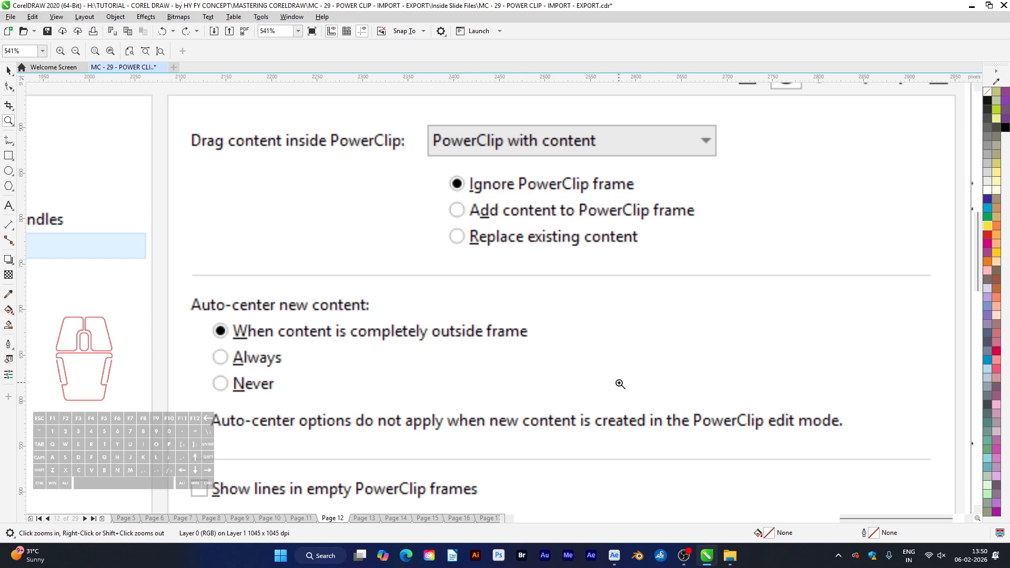
key(space)
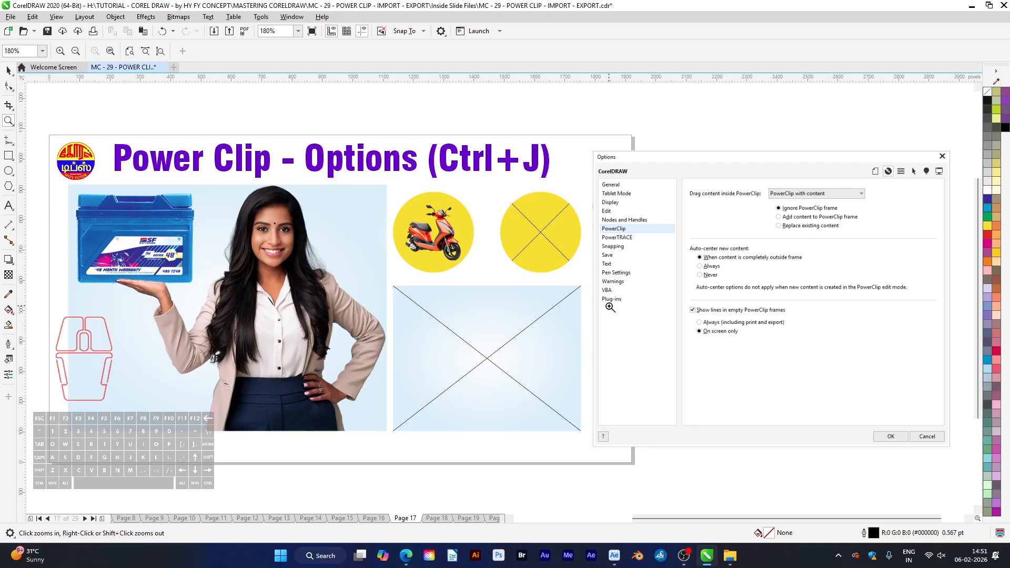
drag(676, 291, 834, 358)
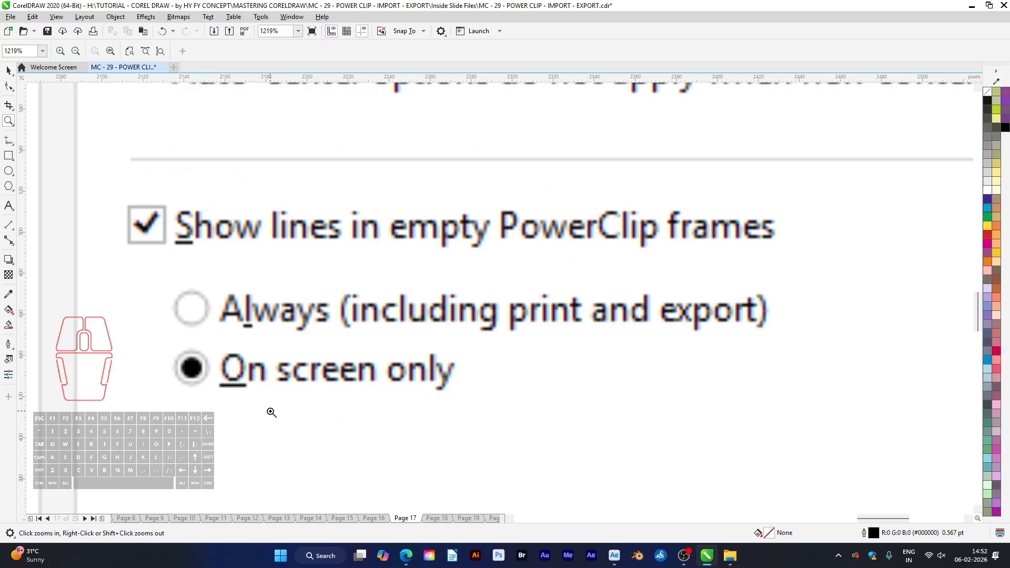
key(F4)
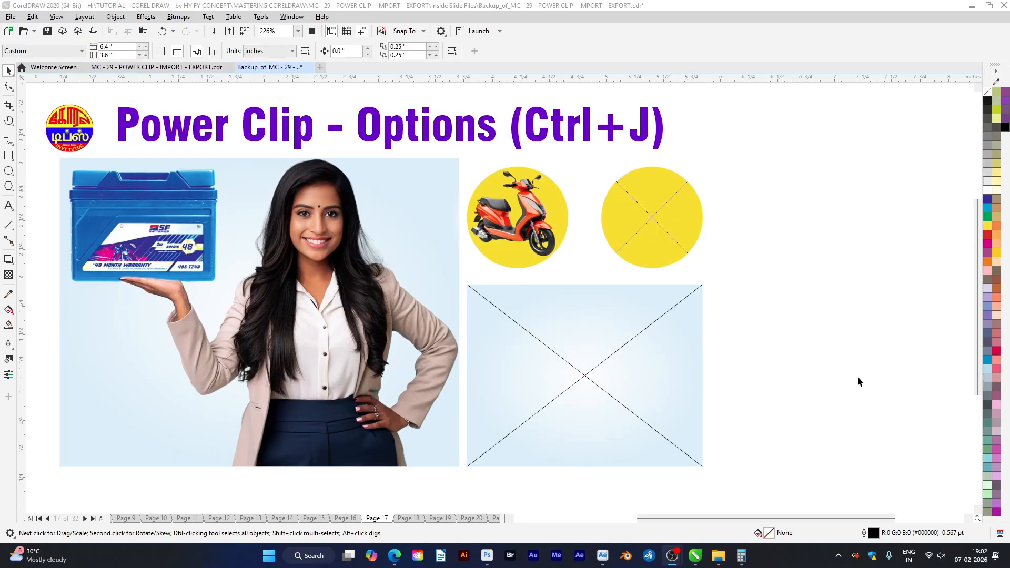
Turn off Show lines in empty PowerClip frames in the PowerClip options
key(ctrl+j)
drag(458, 103, 819, 107)
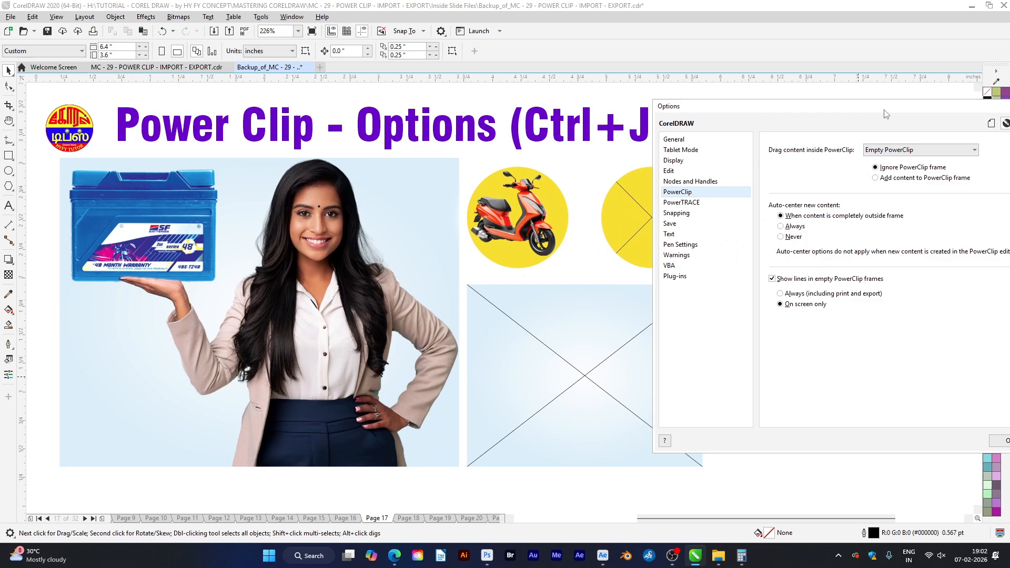
drag(886, 114, 870, 98)
click(756, 264)
click(987, 426)
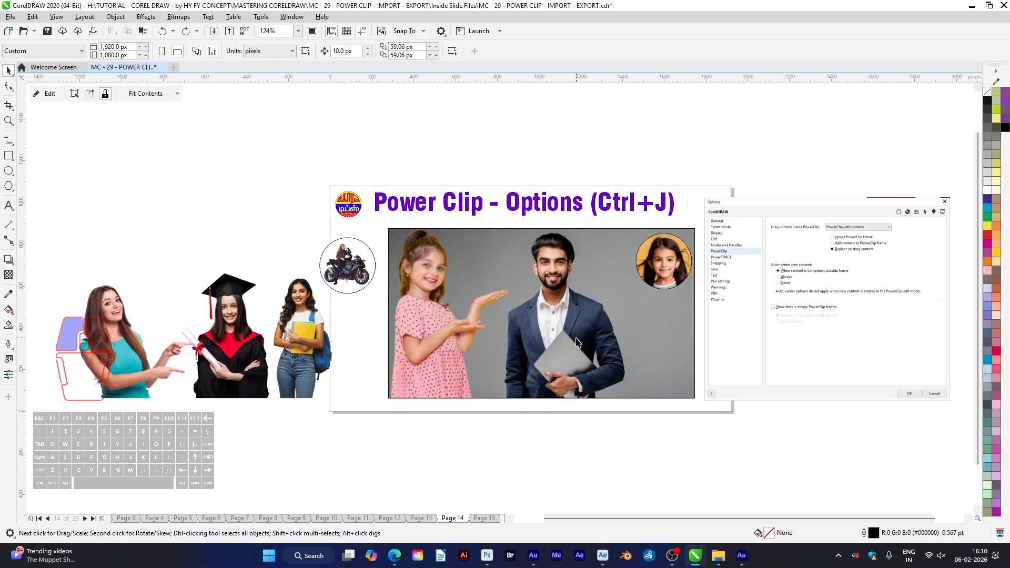
Examine the Replace existing content setting for PowerClips with content in the pictured Options dialog
click(434, 297)
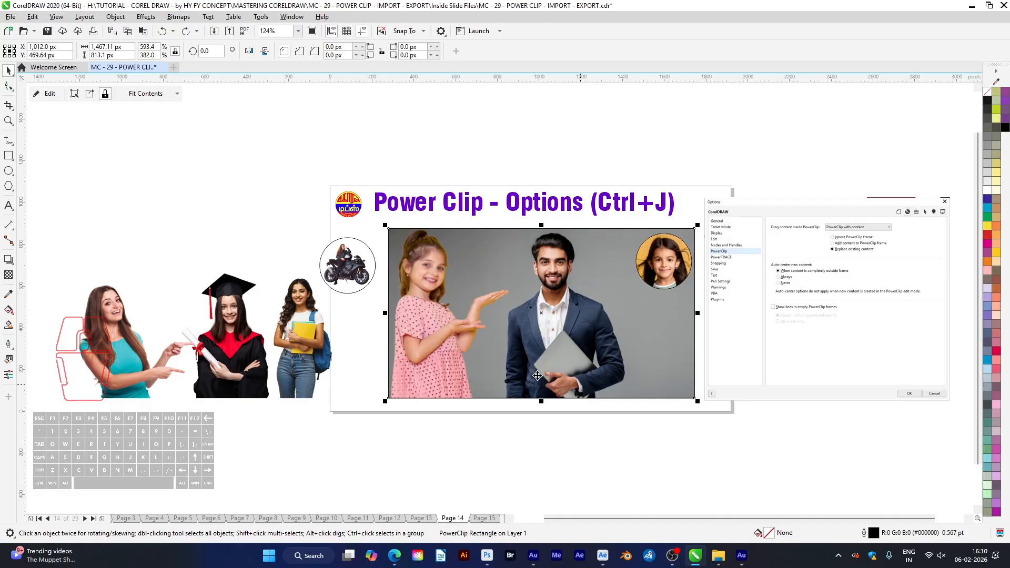
click(795, 246)
key(z)
drag(778, 220, 898, 292)
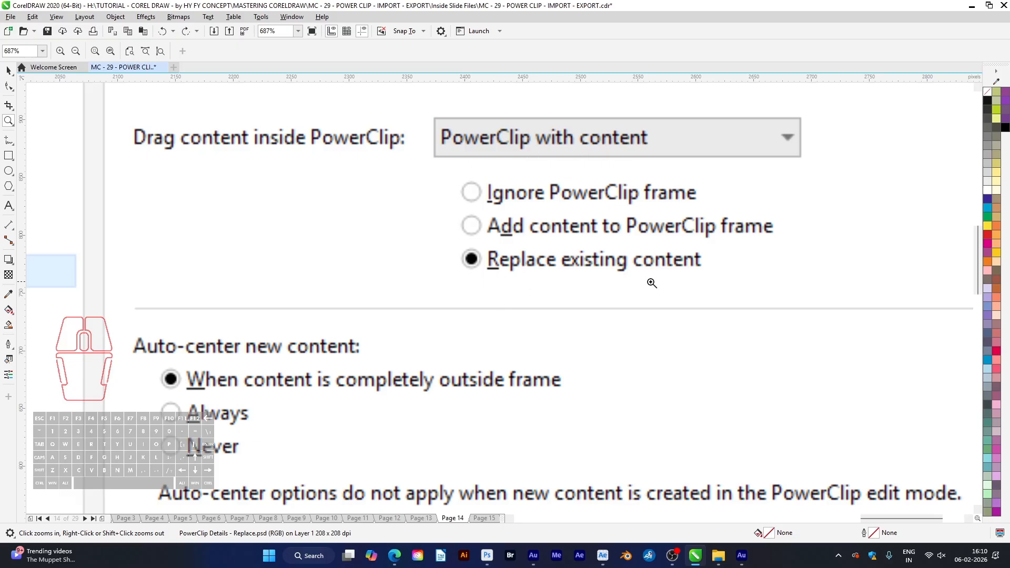
key(F4)
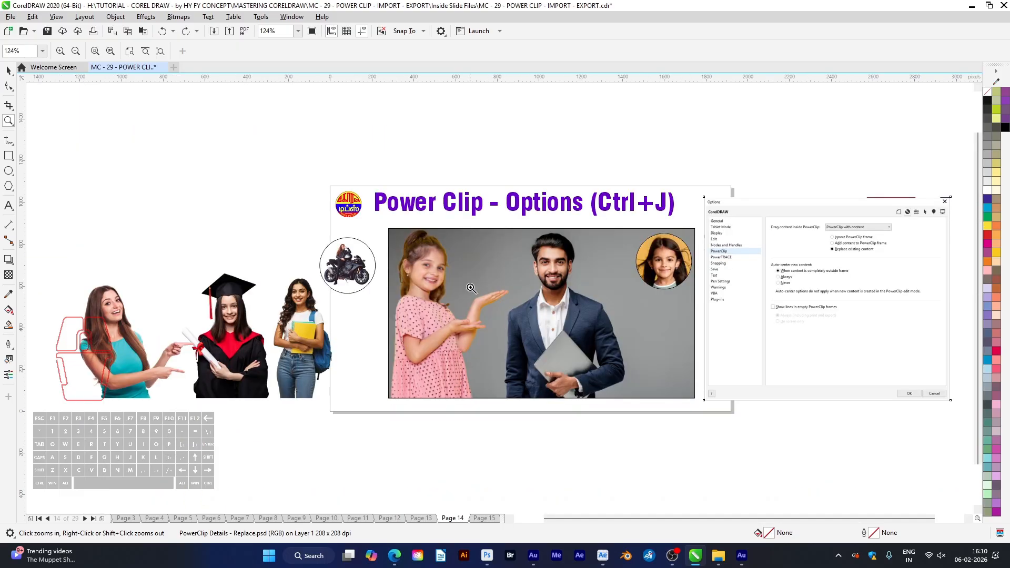
Move the group with the three women and the motorcycle circle into the filled PowerClip frame to replace its contents
key(space)
click(308, 361)
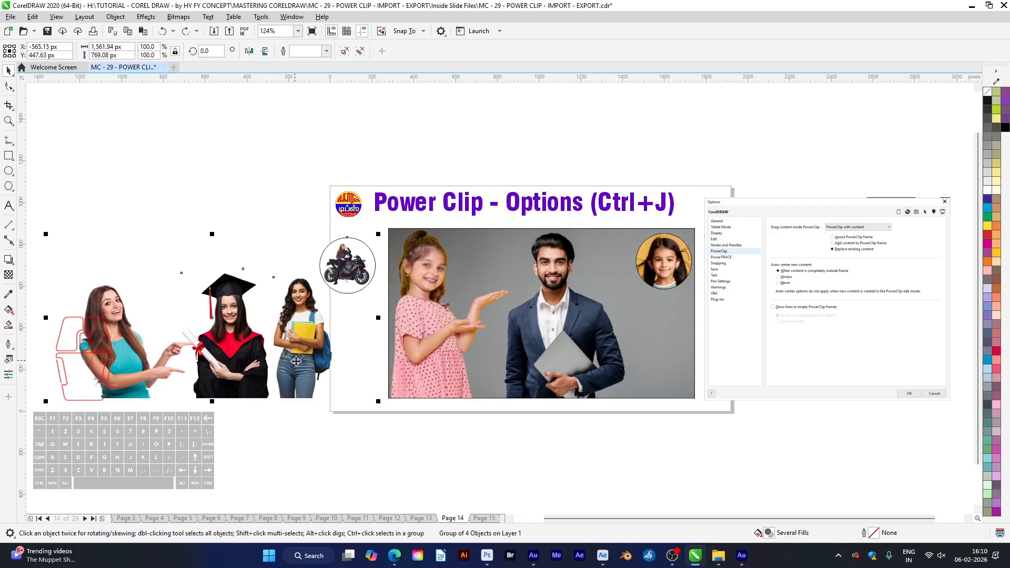
drag(307, 393, 629, 390)
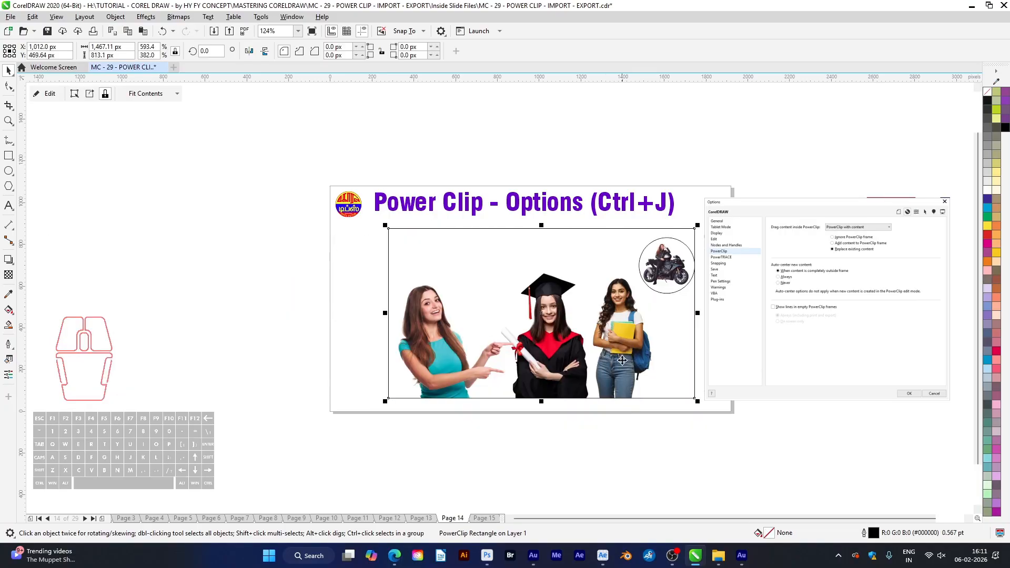
scroll(867, 248, up, 3)
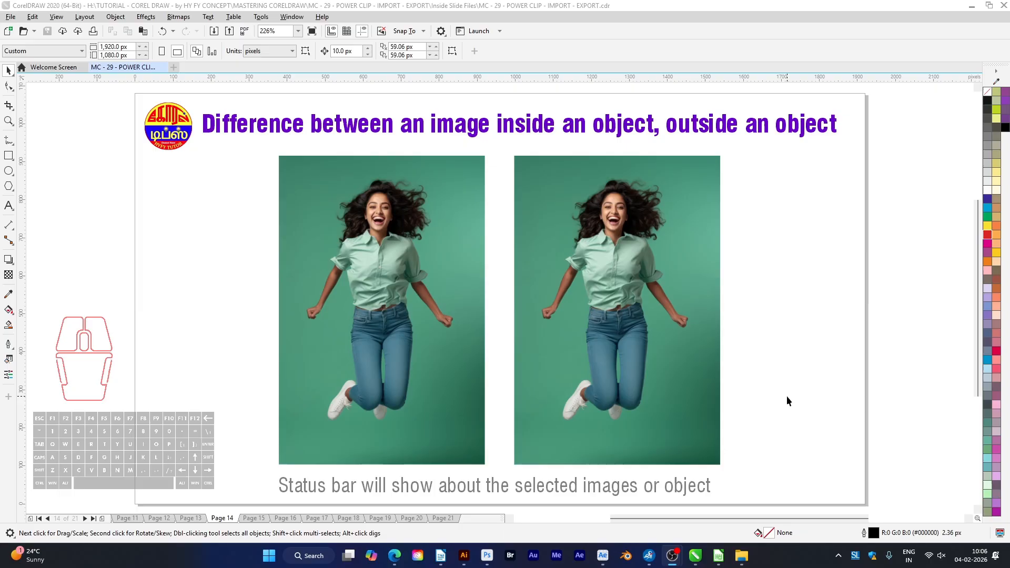
Select each of the two jumping woman pictures in turn and compare their object descriptions in the status bar
click(448, 422)
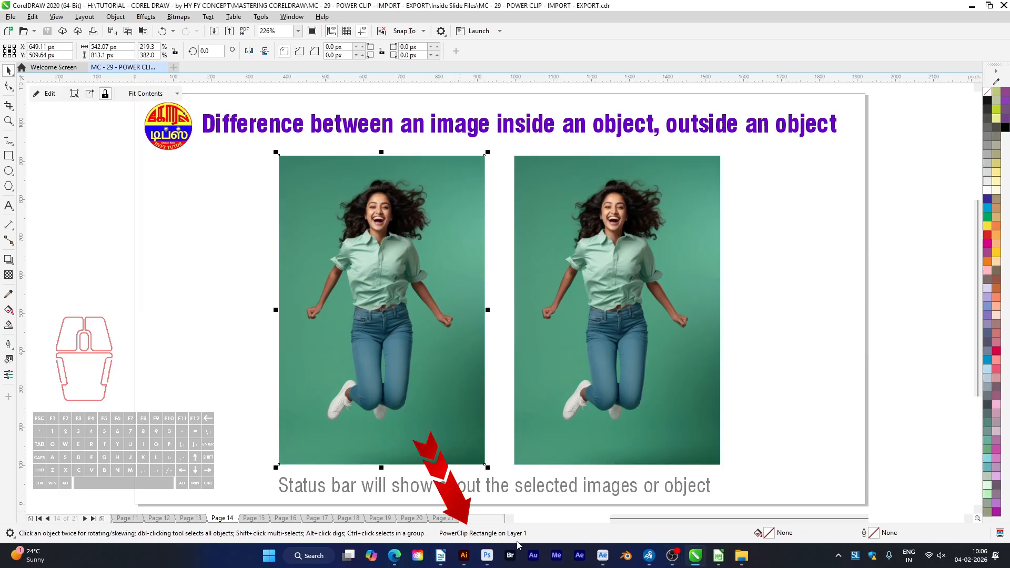
click(672, 446)
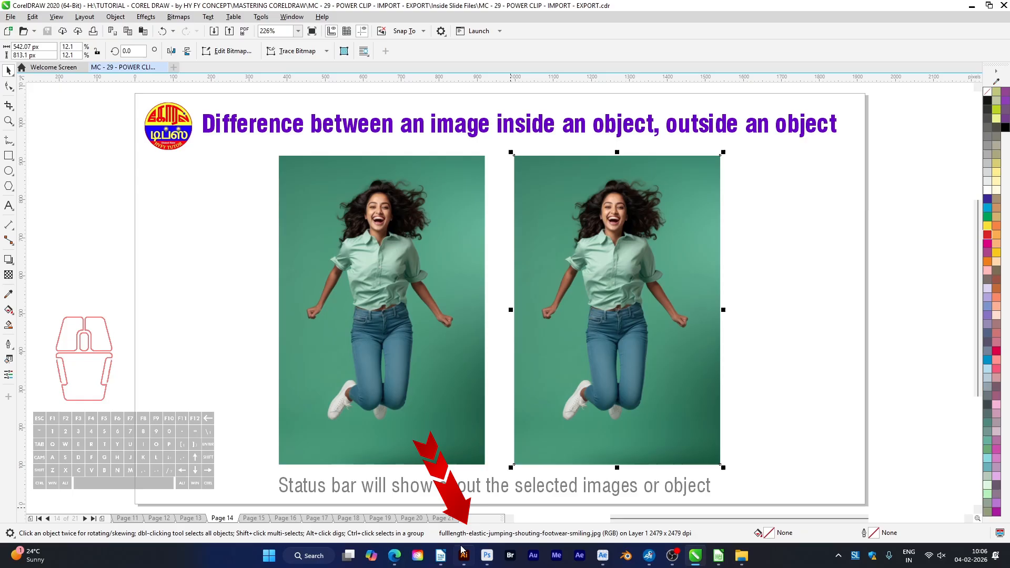
mouse_move(459, 551)
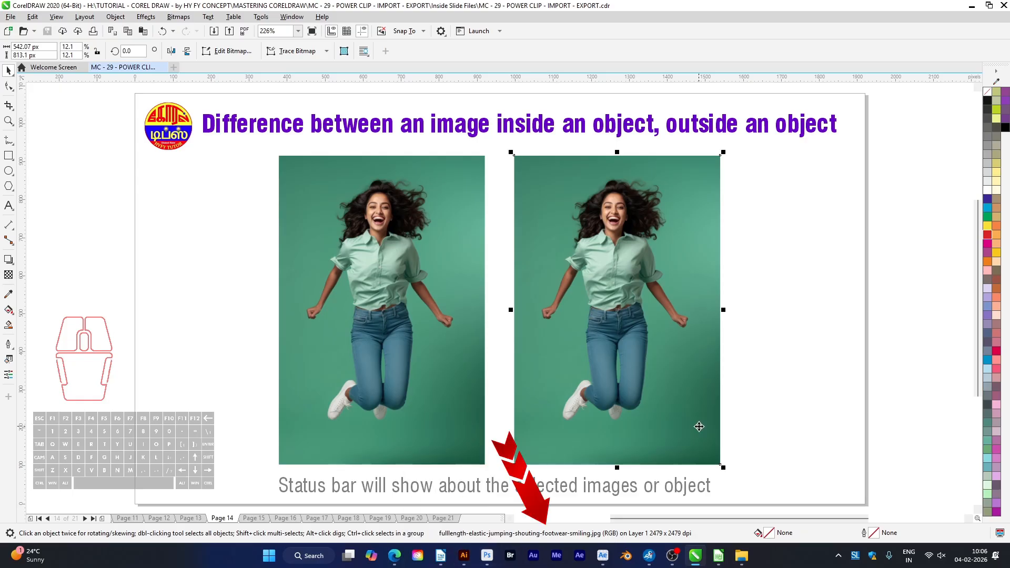
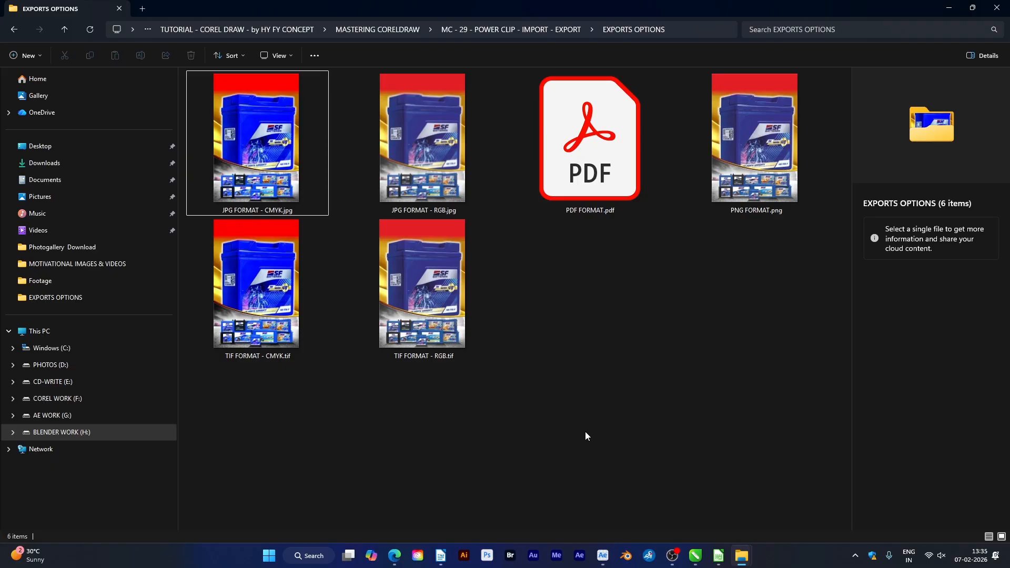
List the EXPORTS OPTIONS folder with file details and compare the sizes of the JPG, PDF, PNG and TIF exports
key(ctrl+shift+6)
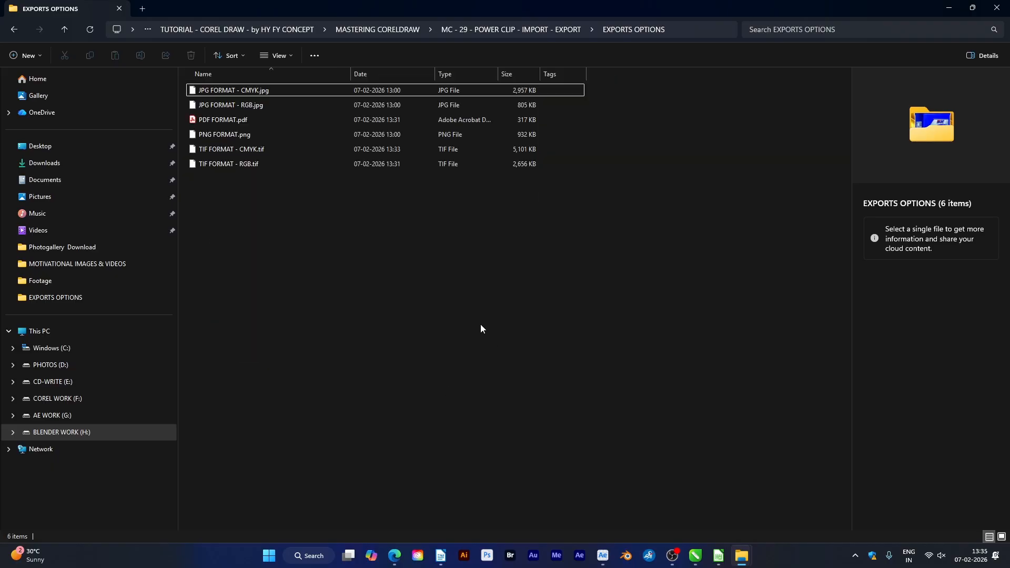
key(ctrl+a)
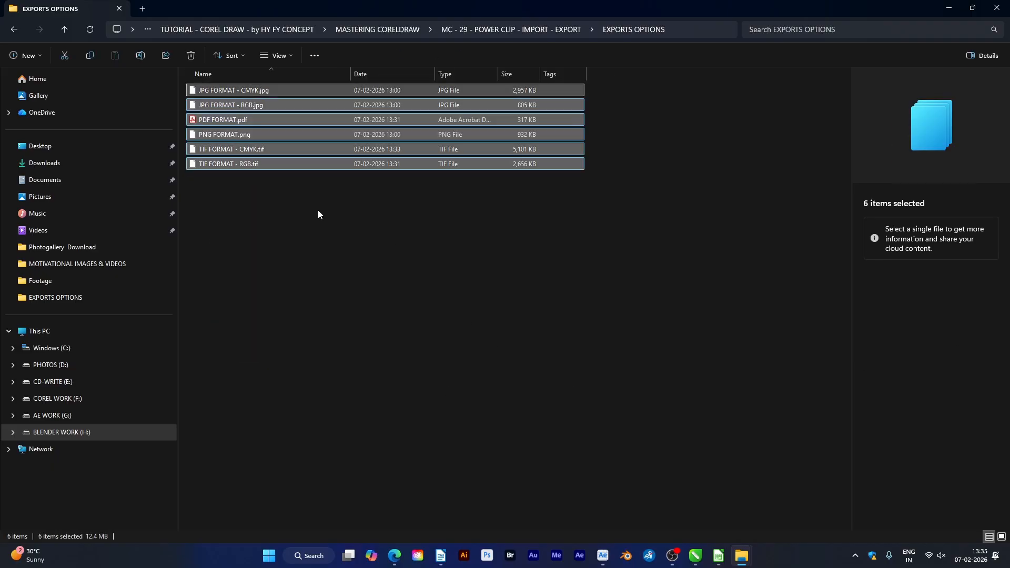
click(322, 256)
key(ctrl+shift+2)
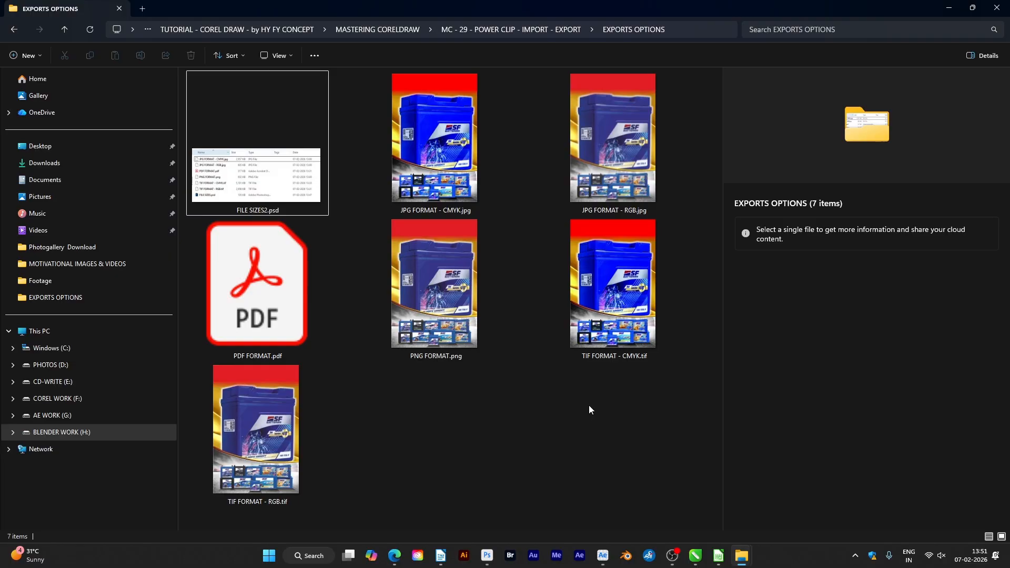
key(ctrl+shift+6)
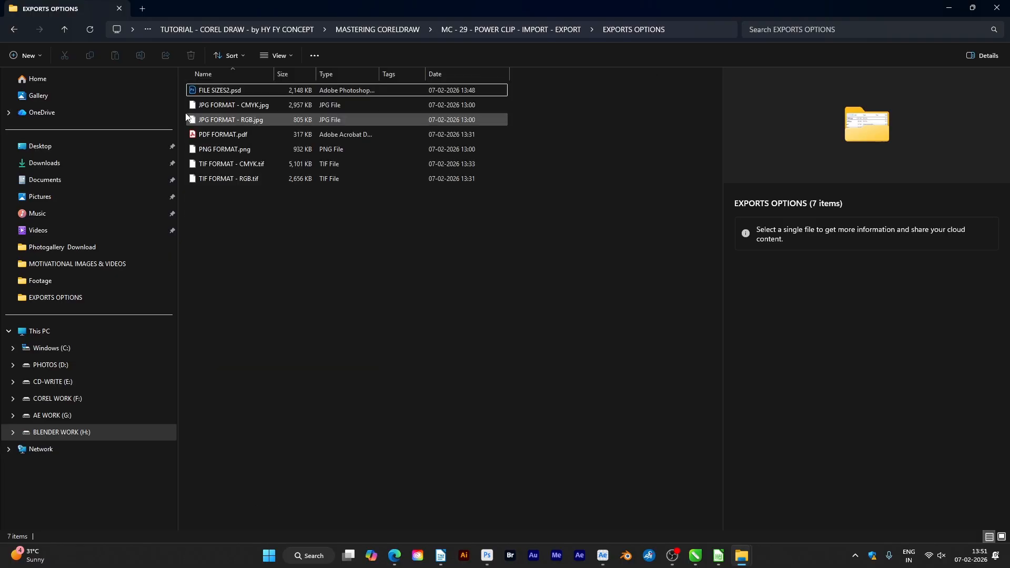
click(486, 556)
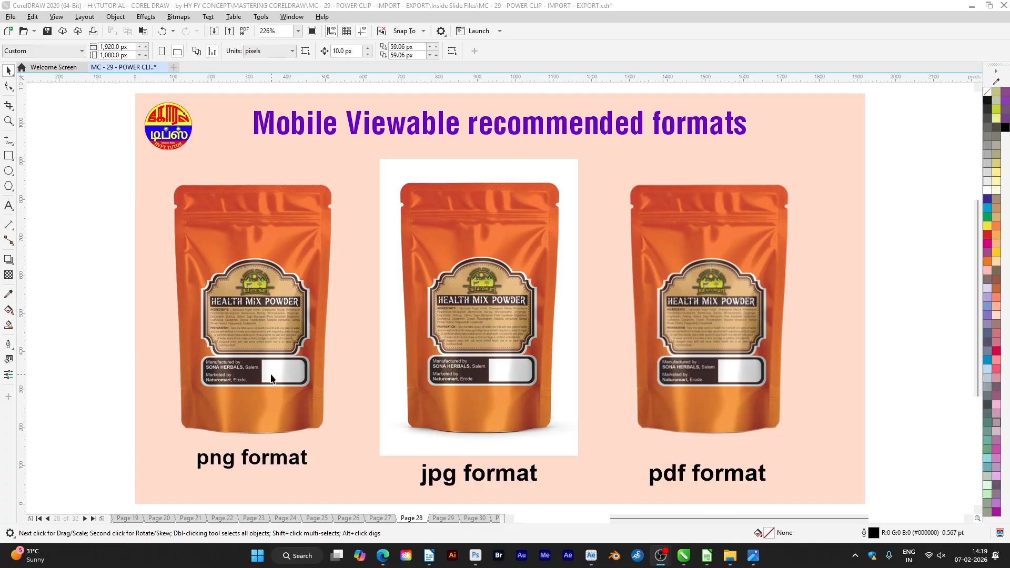
Start exporting the pouch image above the png format label as DESIGN PNG FORMAT in PNG - Portable Network Graphics format
click(271, 376)
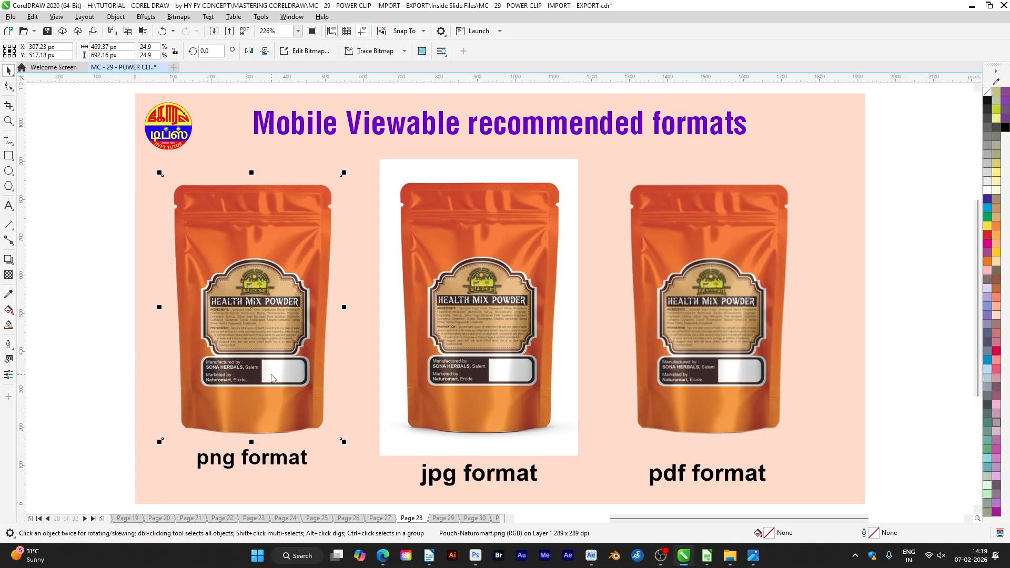
key(ctrl+e)
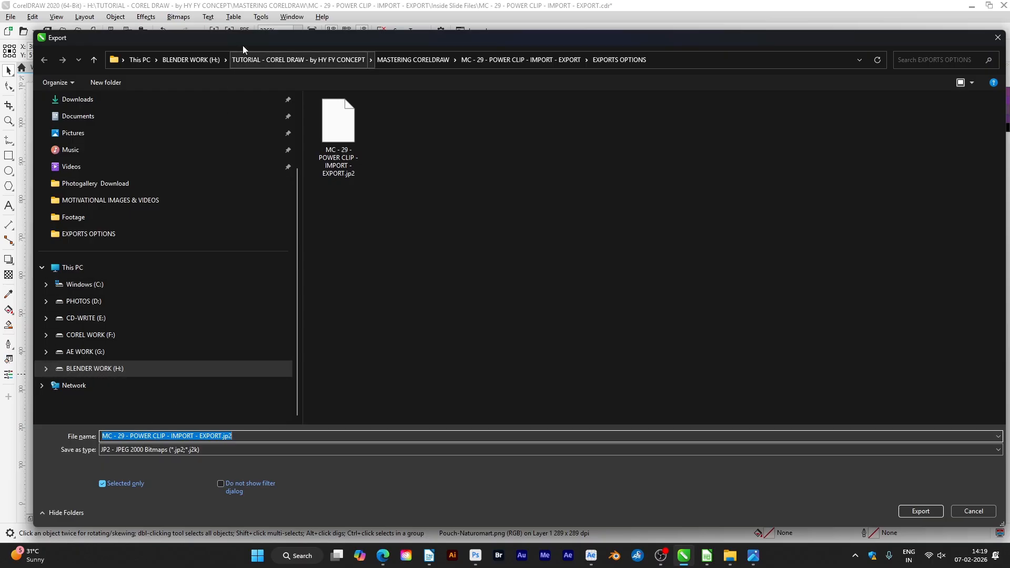
drag(242, 42, 247, 97)
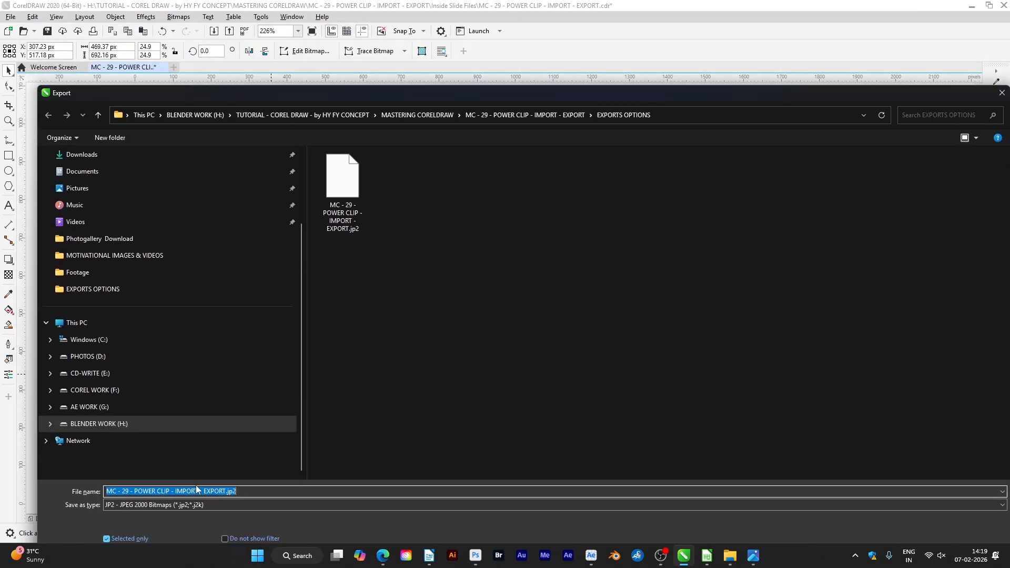
text(DESIGN PNG FORMAT)
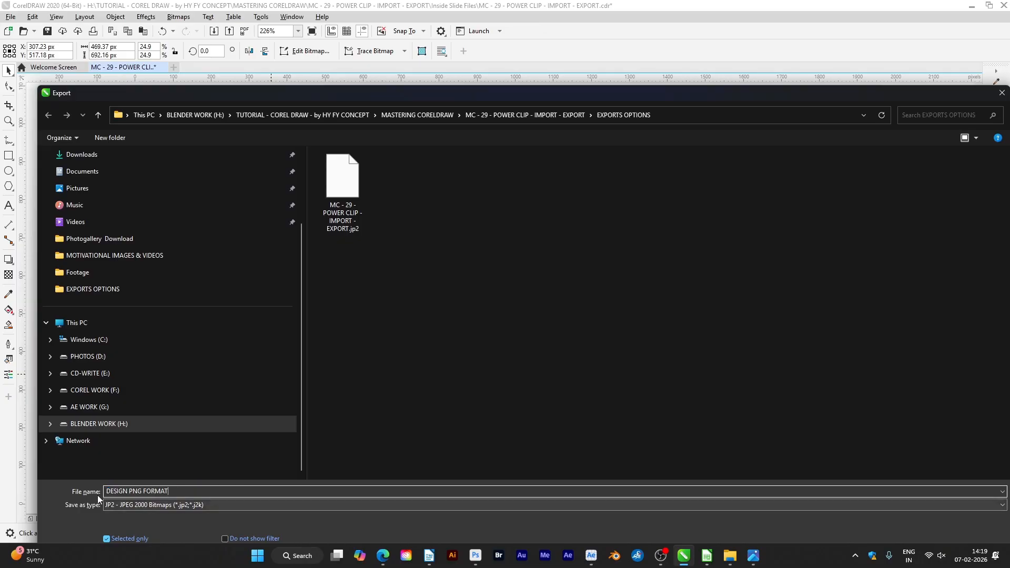
drag(302, 94, 298, 48)
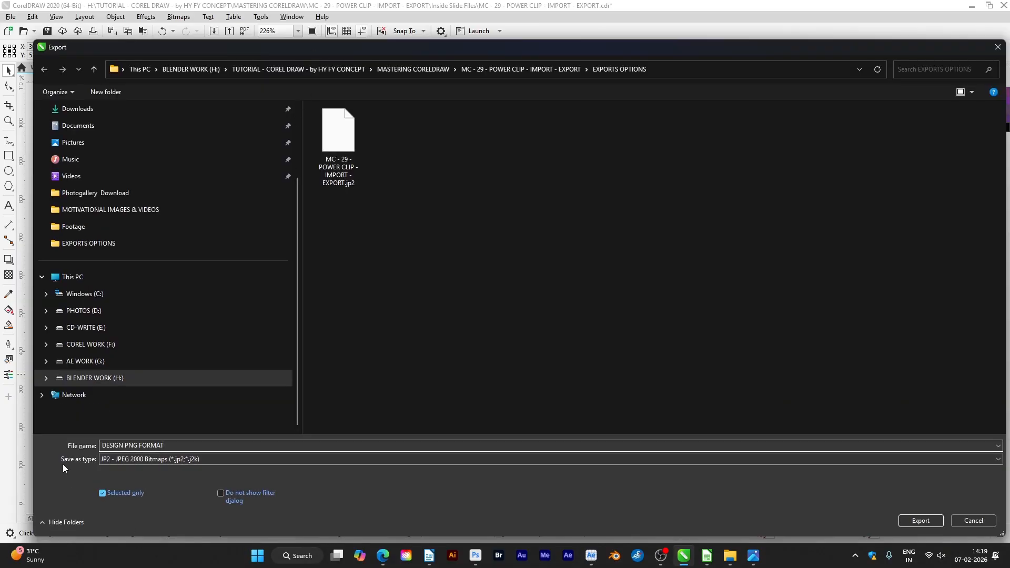
click(120, 459)
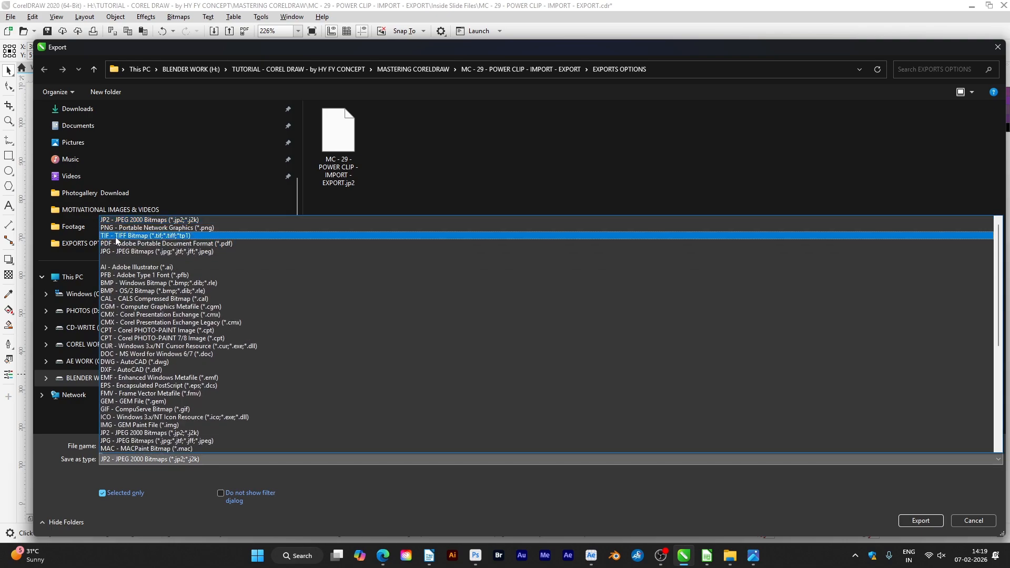
click(111, 227)
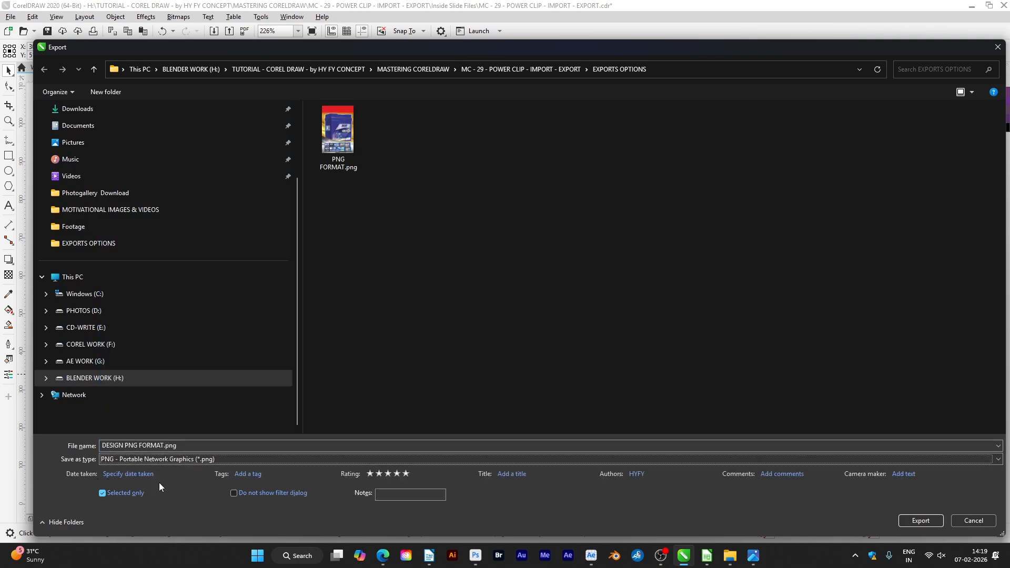
Check the Selected only option against the selected pouch on the page and proceed to the PNG export settings
double_click(190, 49)
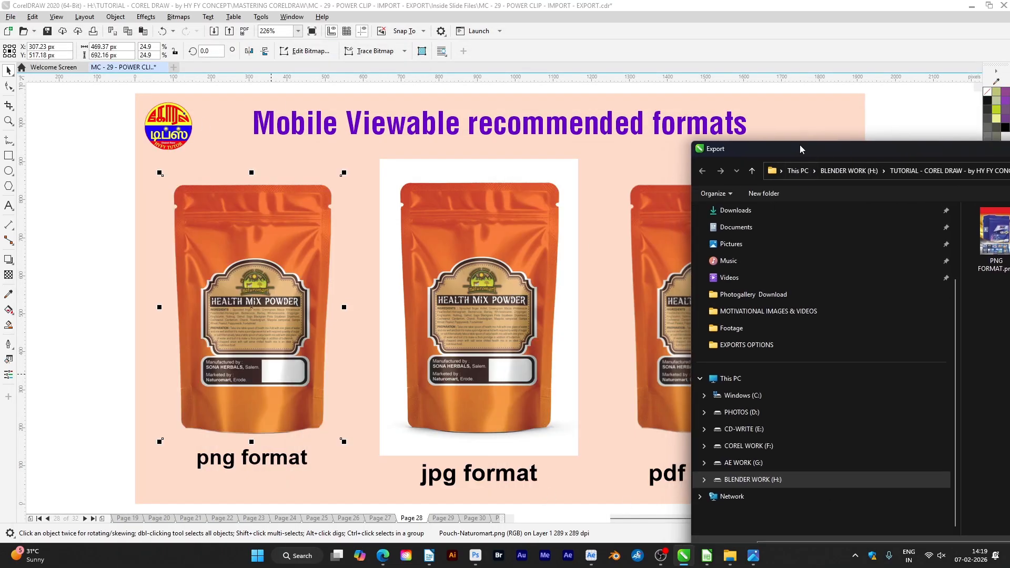
drag(801, 149, 489, 79)
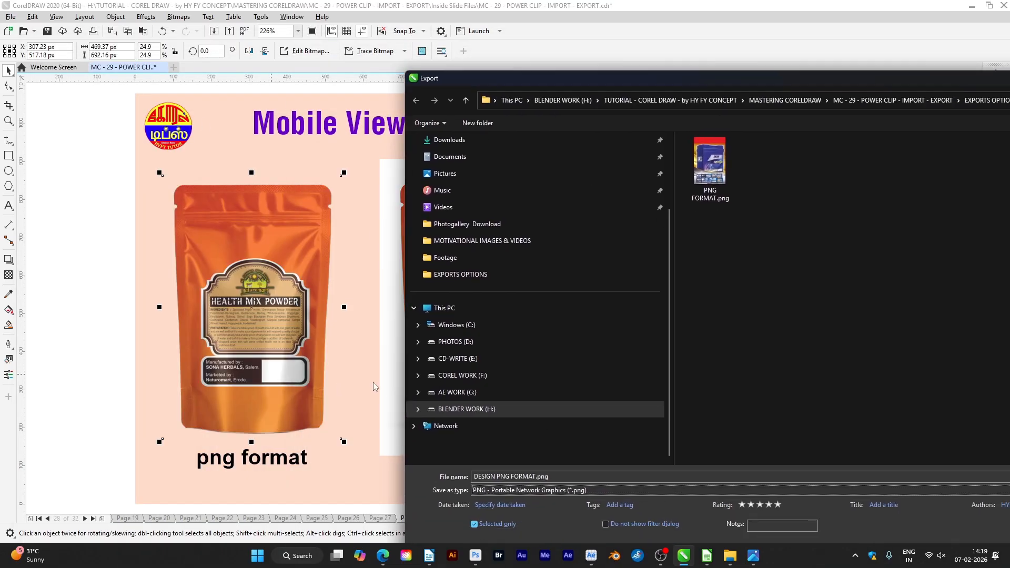
drag(859, 79, 487, 47)
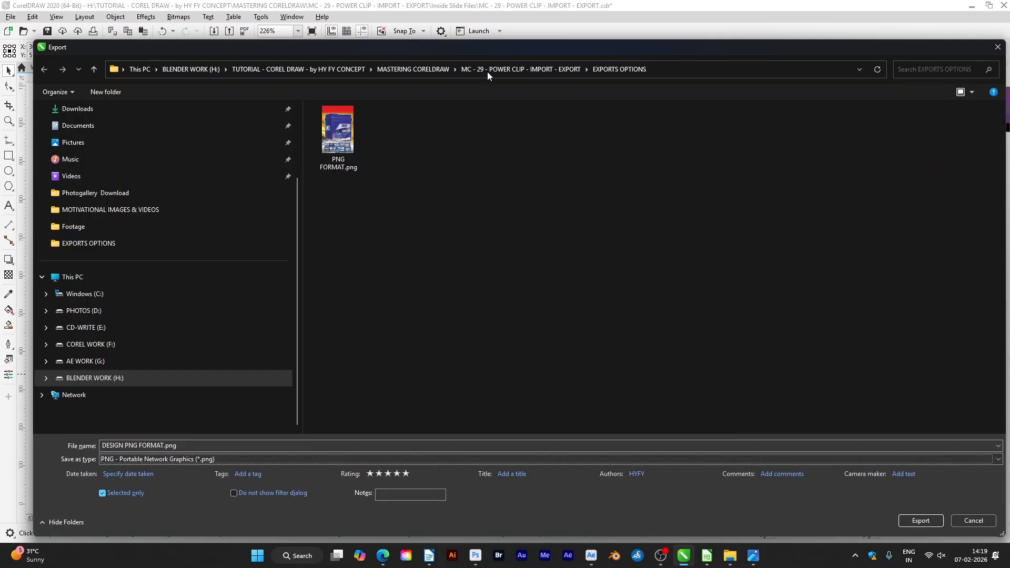
click(103, 494)
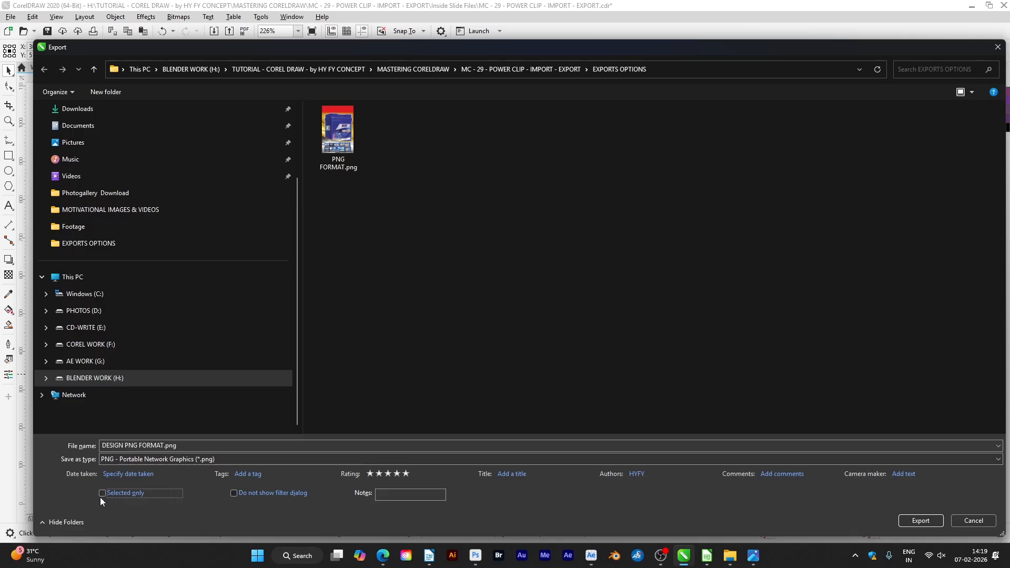
click(920, 521)
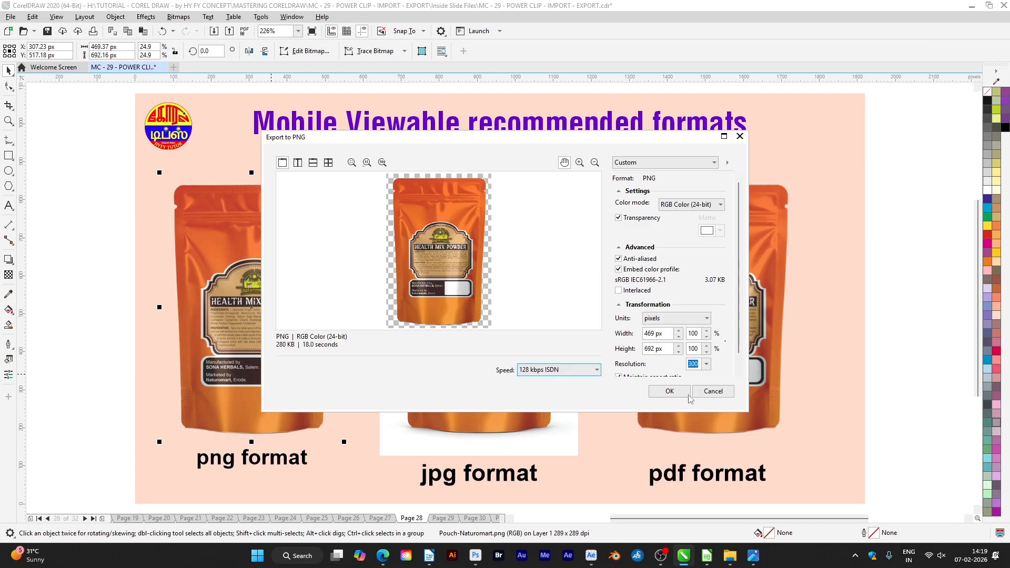
Preview the pouch without transparency, turn Transparency back on, and complete the PNG export
click(619, 217)
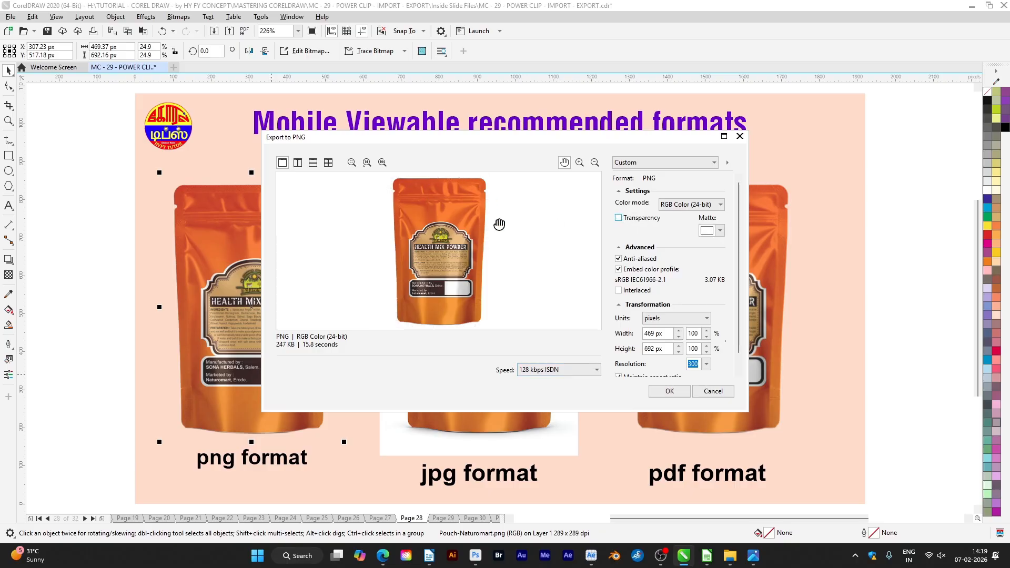
click(619, 218)
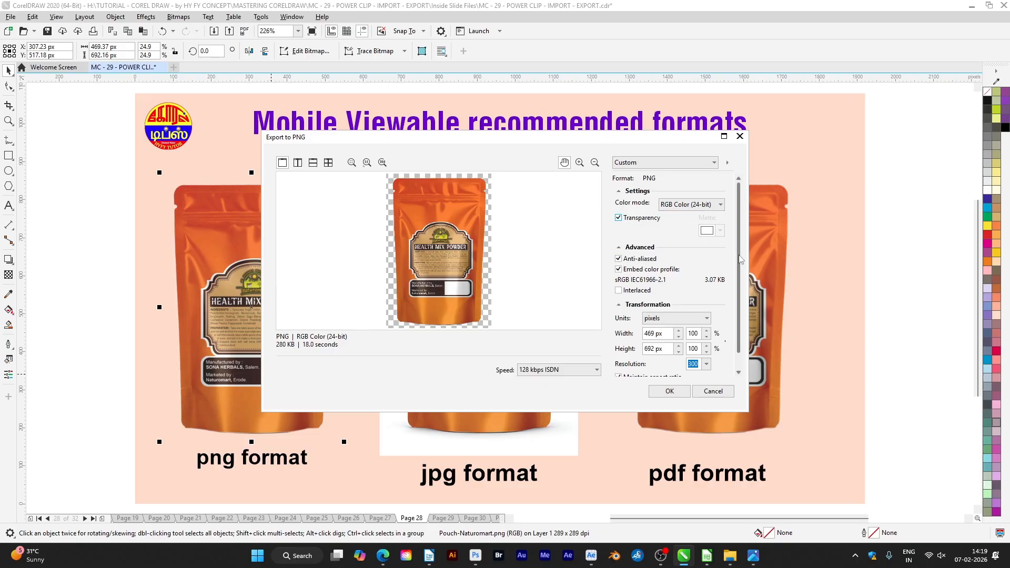
scroll(741, 258, down, 1)
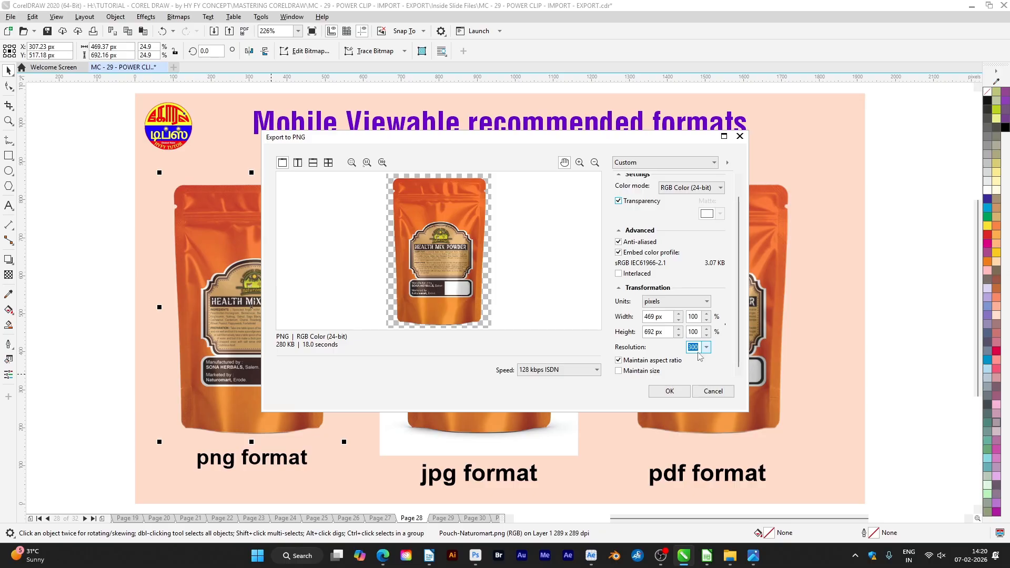
click(685, 392)
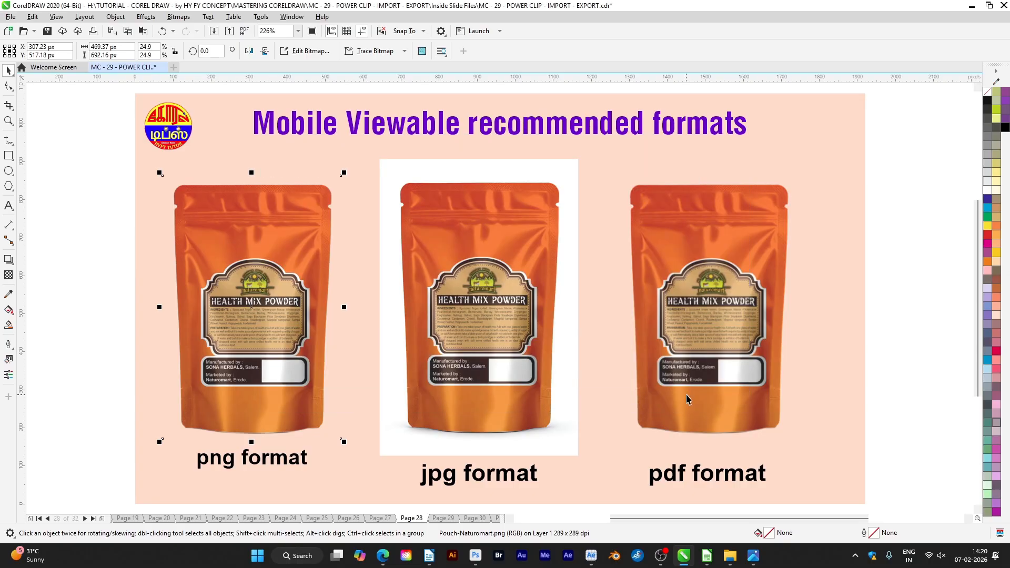
Open DESIGN PNG FORMAT.png from the EXPORTS OPTIONS folder in the image viewer and inspect it at full window size
mouse_move(730, 556)
click(844, 497)
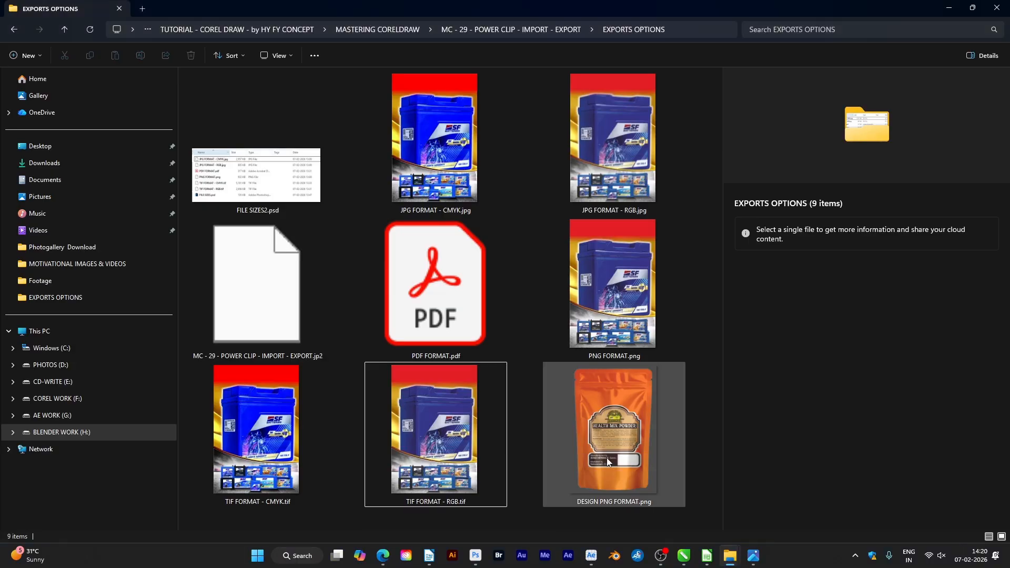
double_click(619, 465)
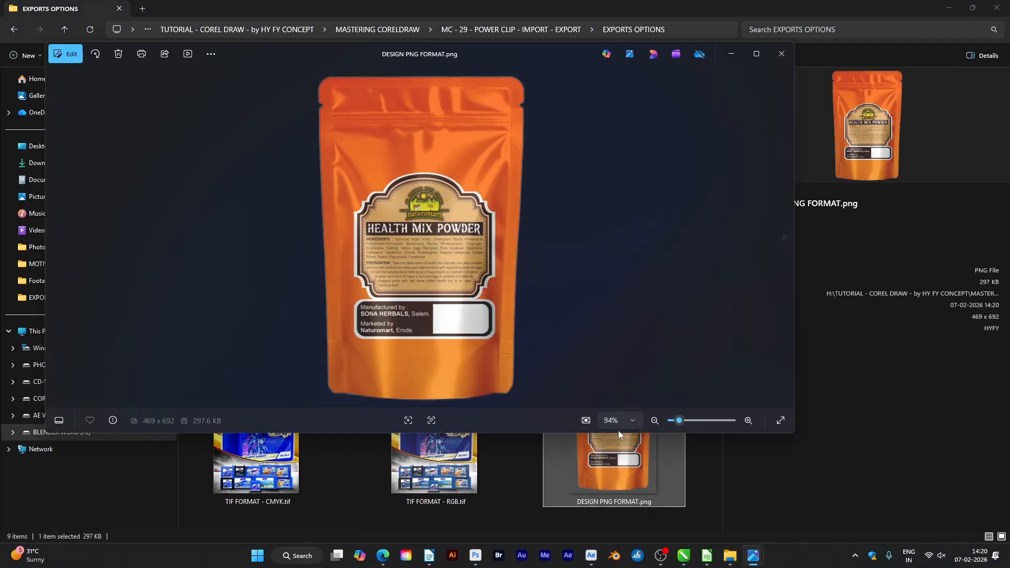
click(757, 54)
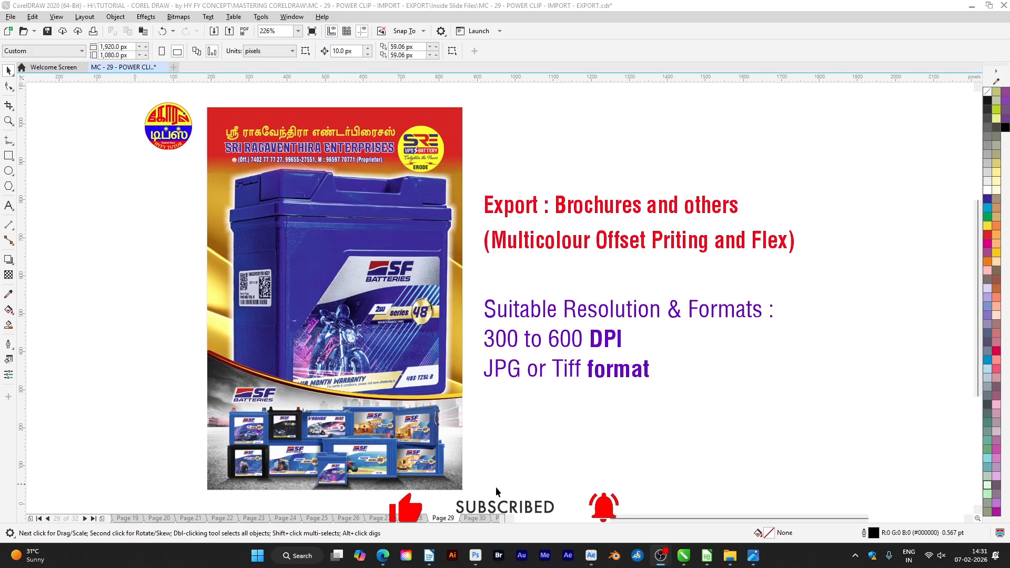
Select the whole battery brochure design and start exporting it as DESIGN JPG FORMAT in JPG - JPEG Bitmaps format
click(233, 135)
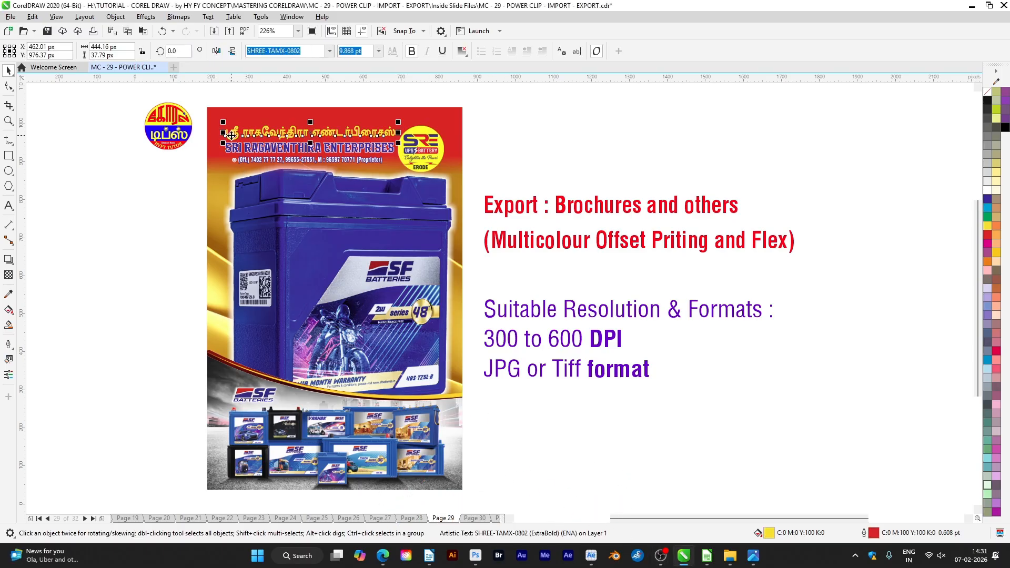
drag(199, 101, 470, 494)
key(ctrl+e)
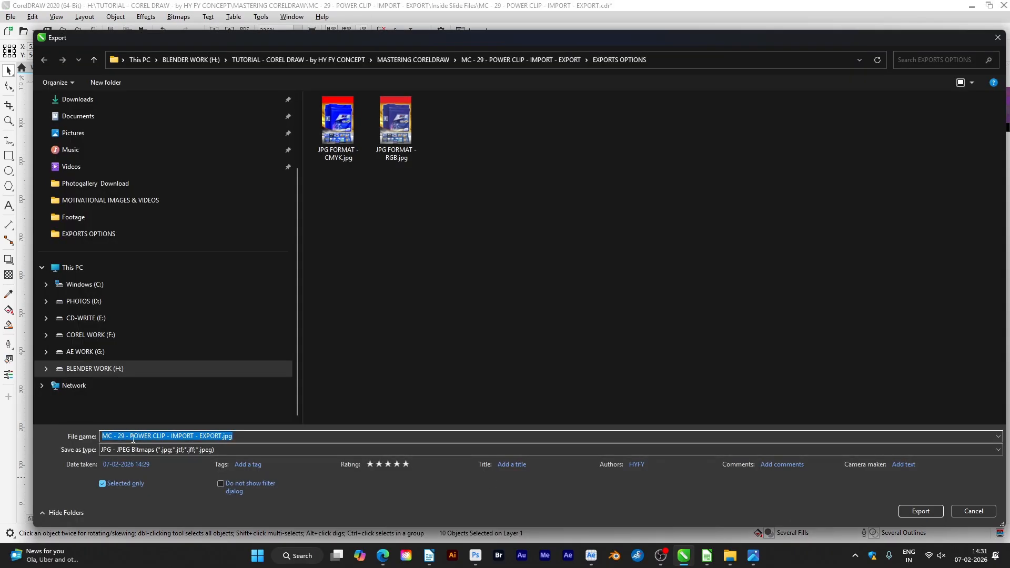
text(DESIGN JPG FORMAT)
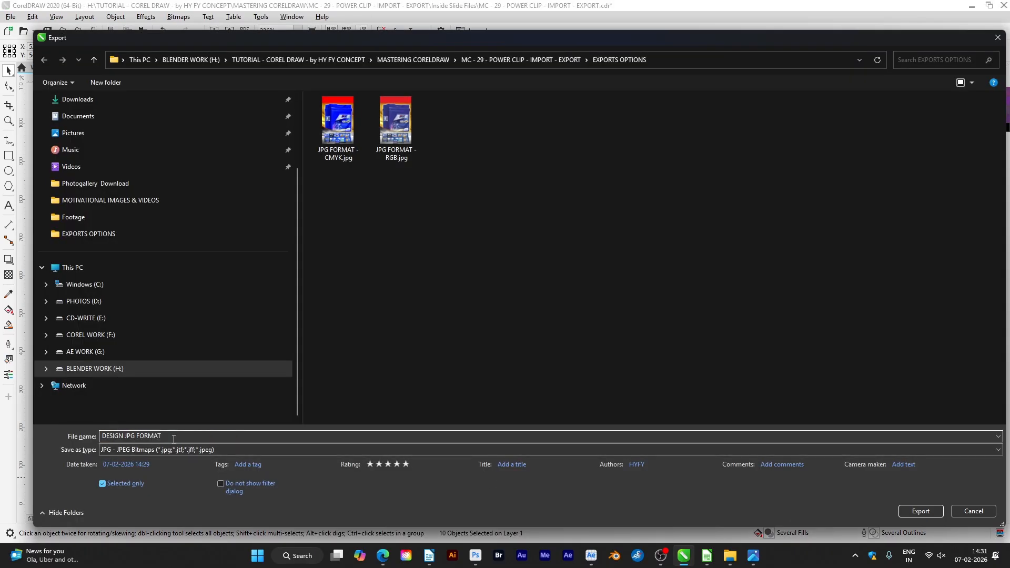
click(112, 453)
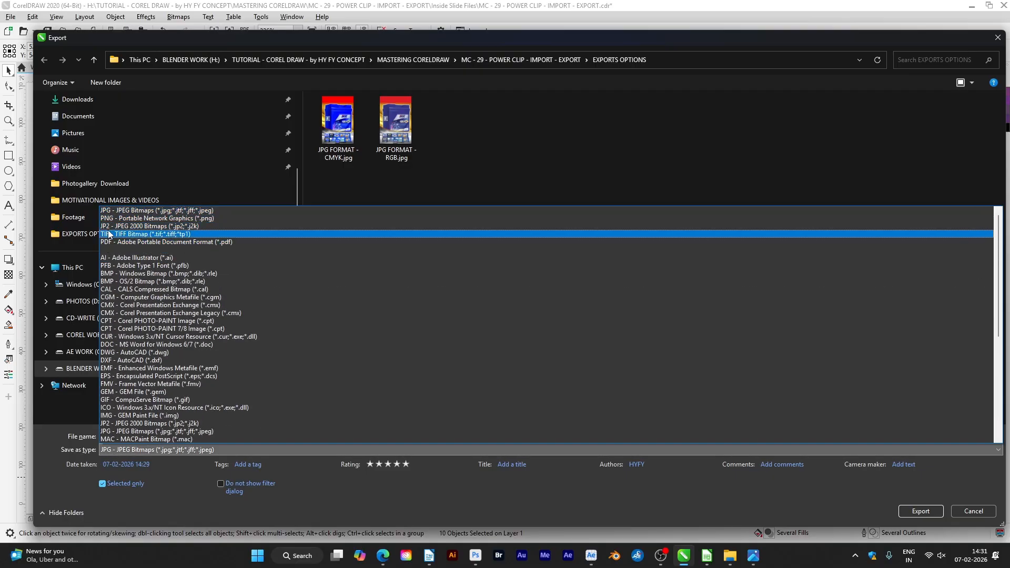
click(107, 210)
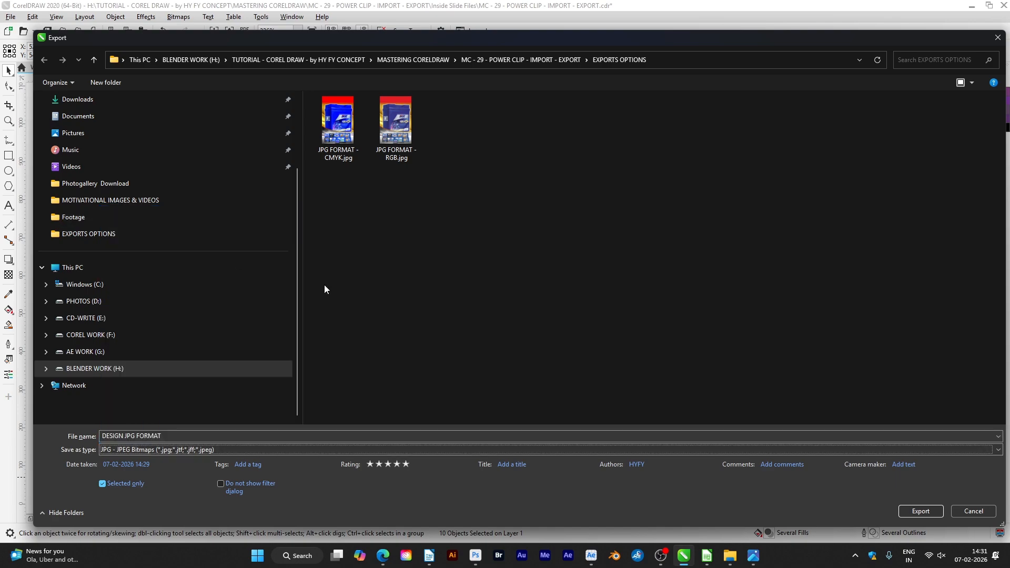
click(924, 511)
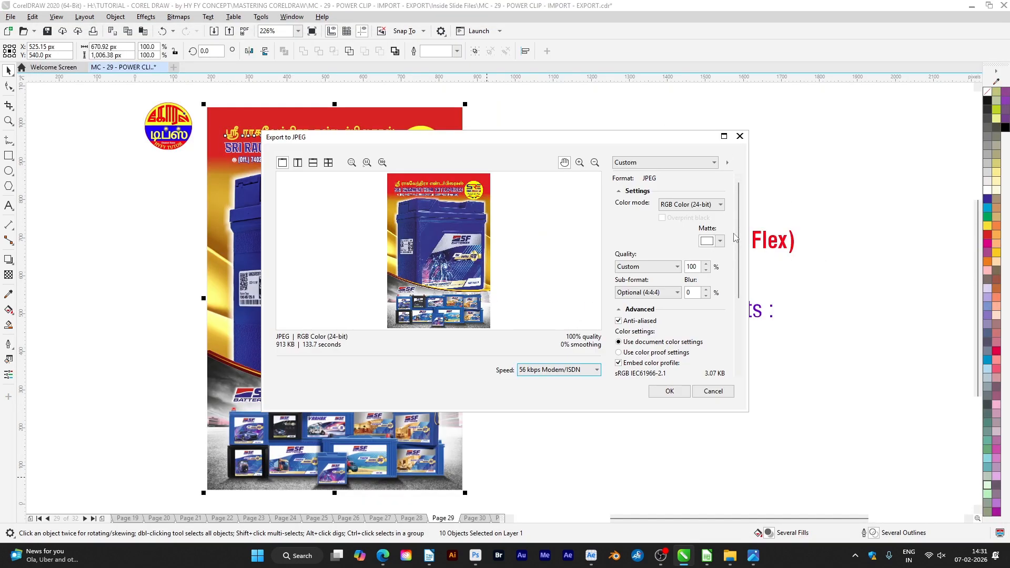
Set the JPEG color mode to CMYK Color (32-bit), turn on Overprint black, and complete the brochure export
click(673, 205)
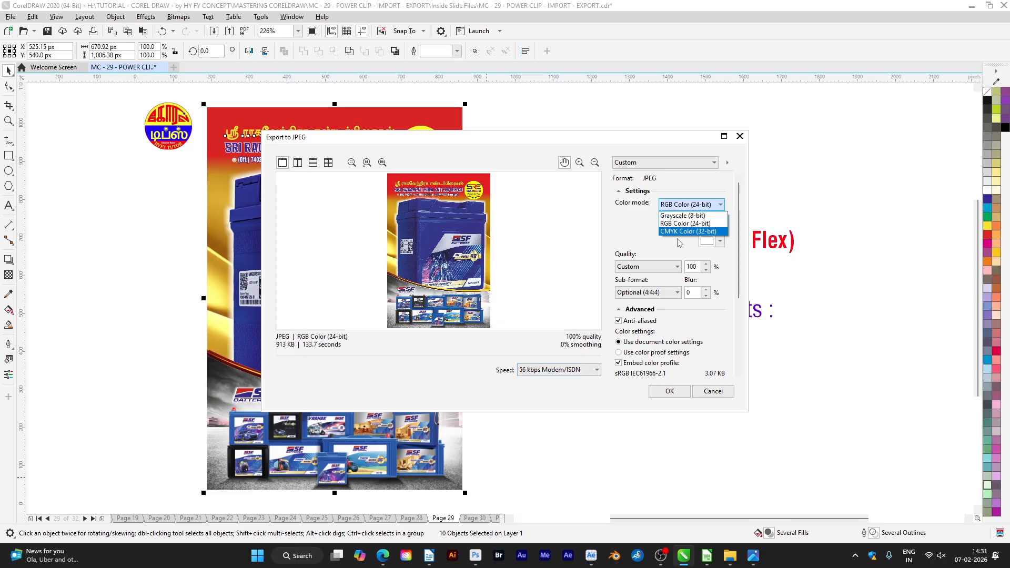
click(676, 232)
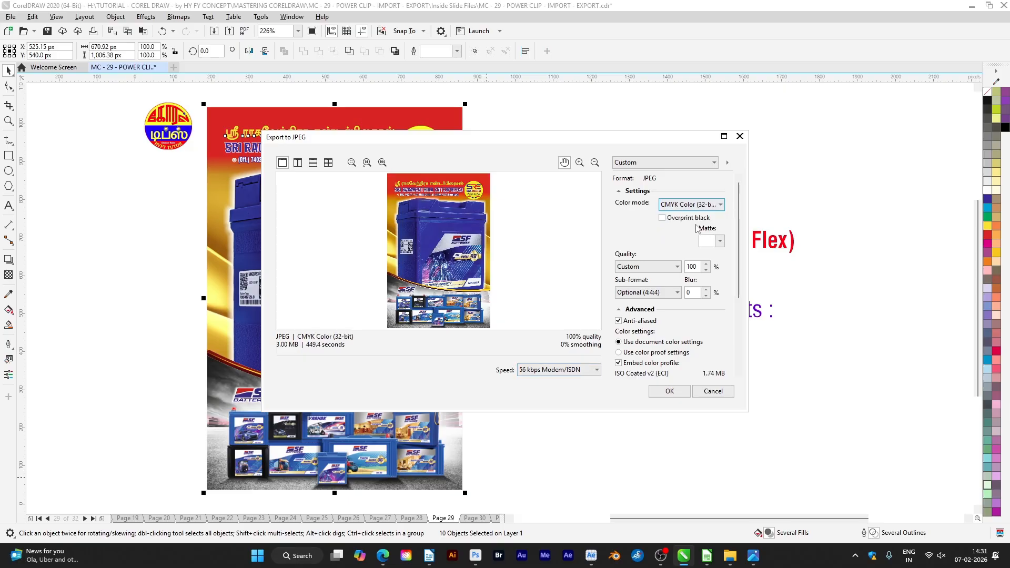
click(664, 217)
scroll(680, 327, down, 5)
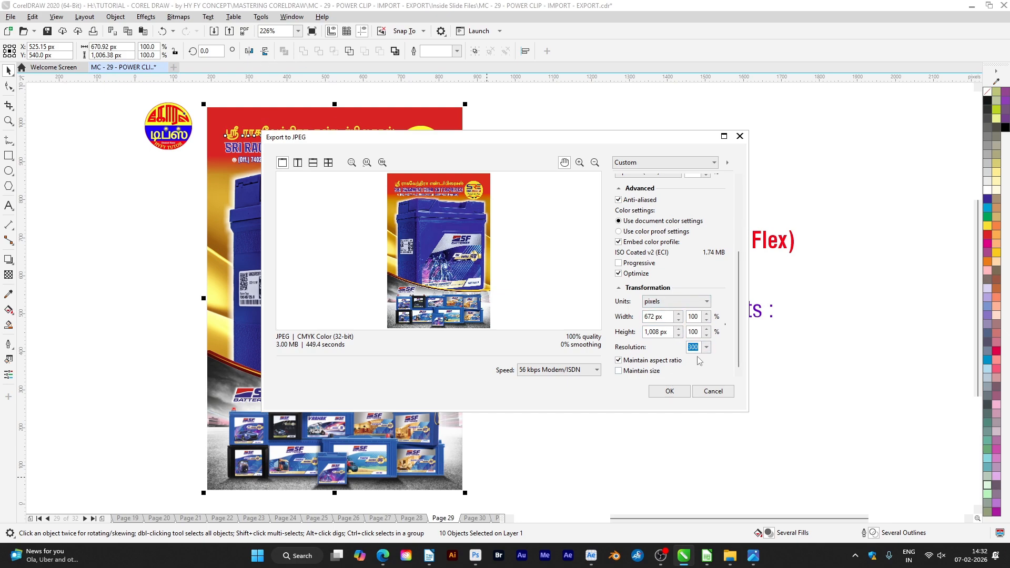
click(671, 392)
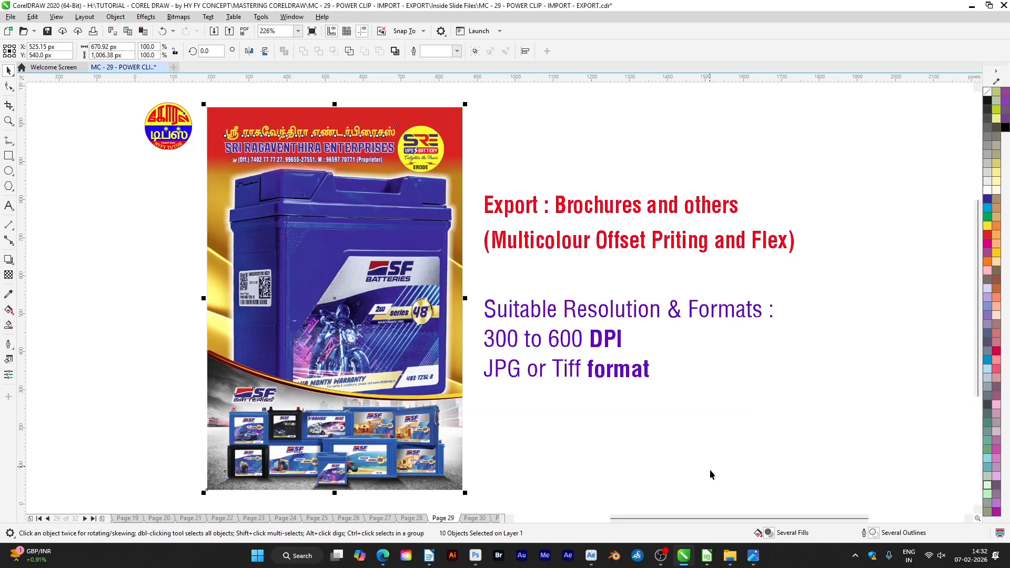
Switch to the EXPORTS OPTIONS folder in File Explorer and examine the details of DESIGN JPG FORMAT.jpg
mouse_move(737, 551)
key(Down)
key(Down)
key(Down)
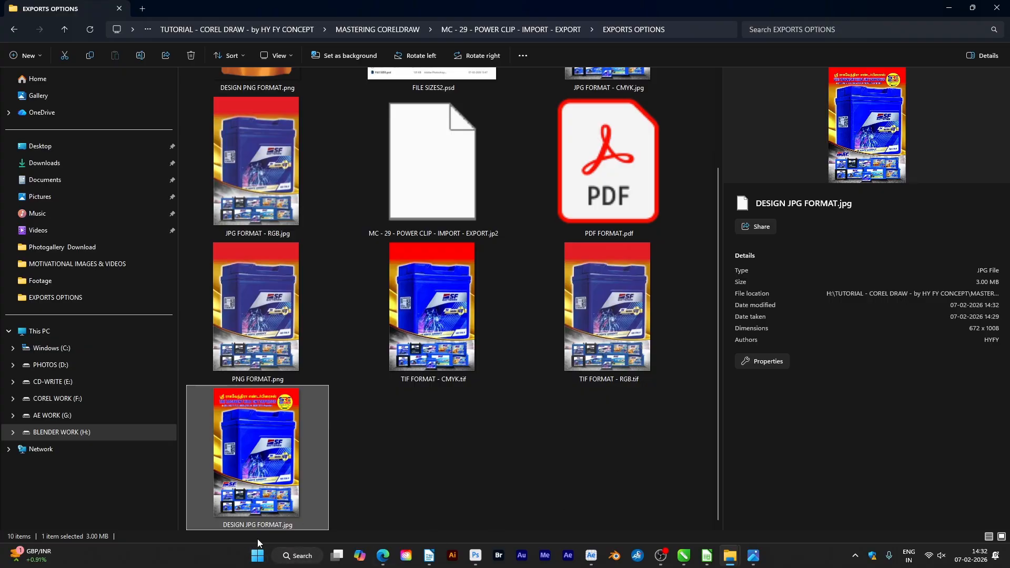
Open DESIGN JPG FORMAT.jpg in the image viewer and fit its window beside the folder thumbnails to compare the colors
double_click(262, 468)
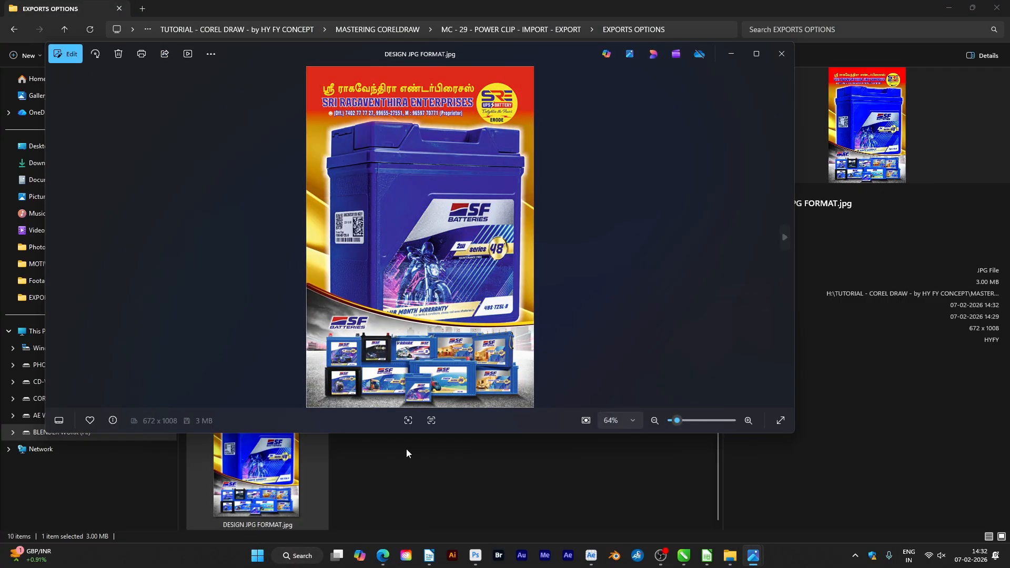
drag(285, 54, 583, 60)
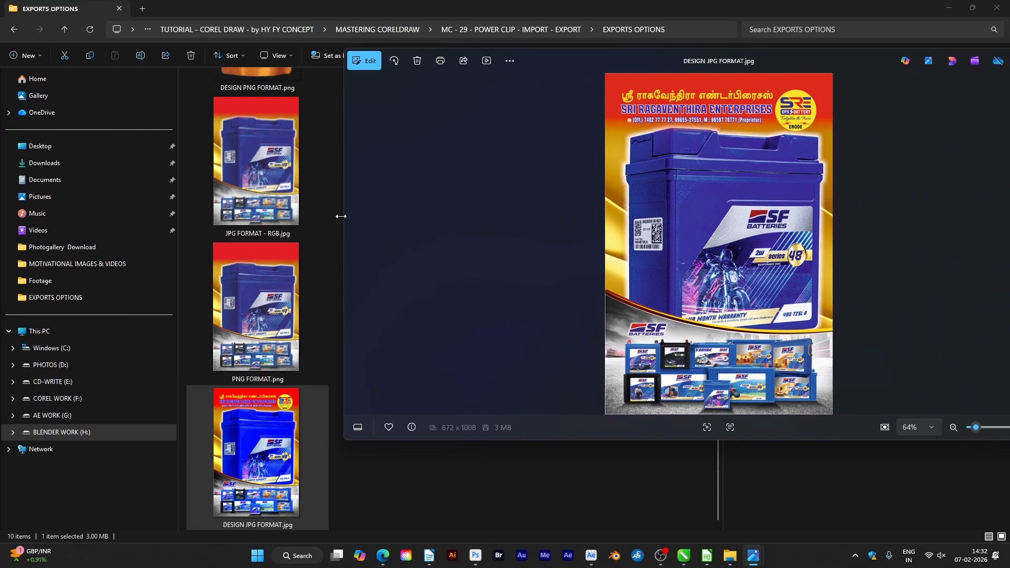
drag(343, 216, 756, 214)
drag(875, 62, 544, 95)
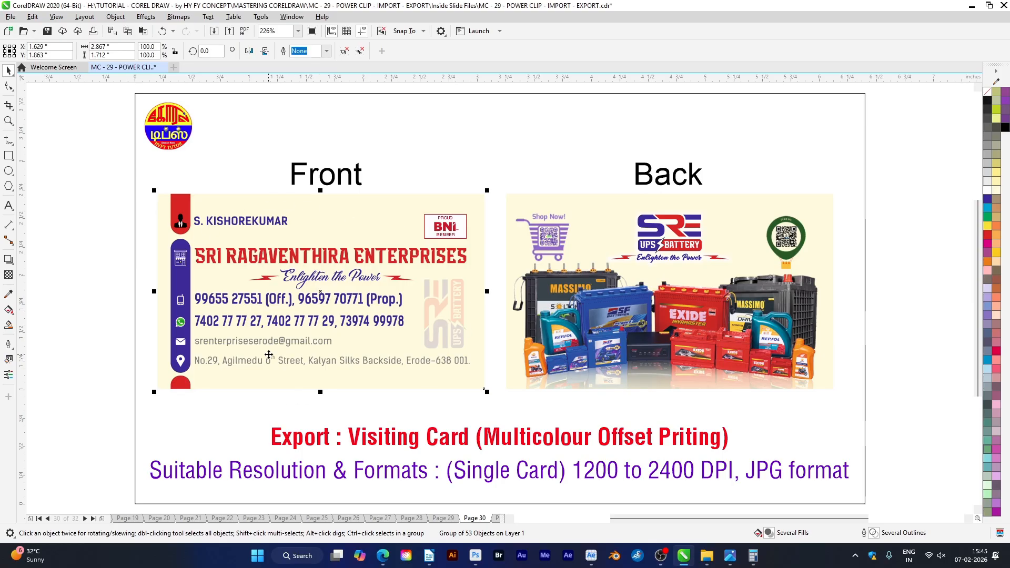
Start exporting the selected front visiting card as VC - FRONT in JPG - JPEG Bitmaps format, limited to the selection
key(ctrl+e)
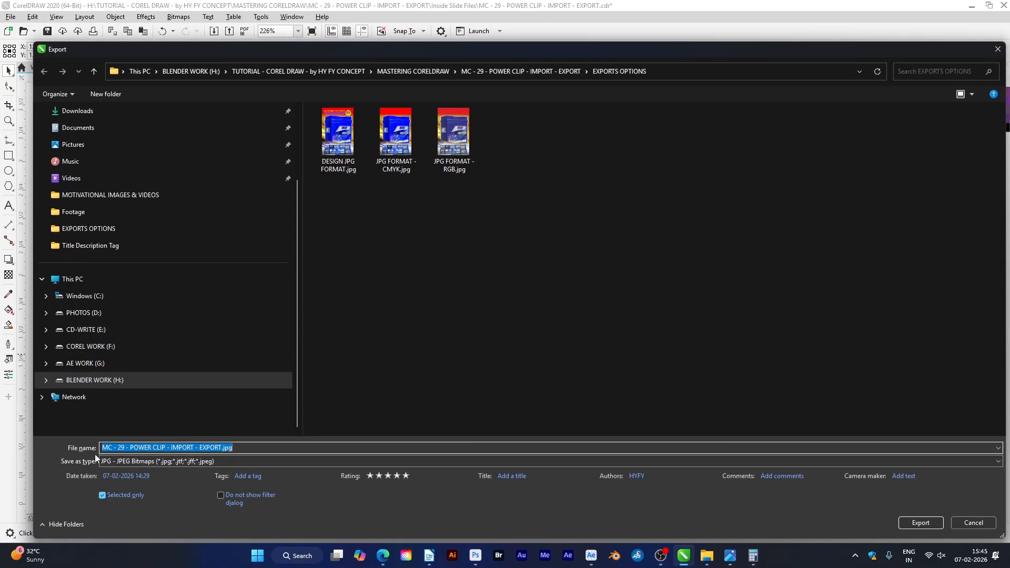
text(VC - FRONT)
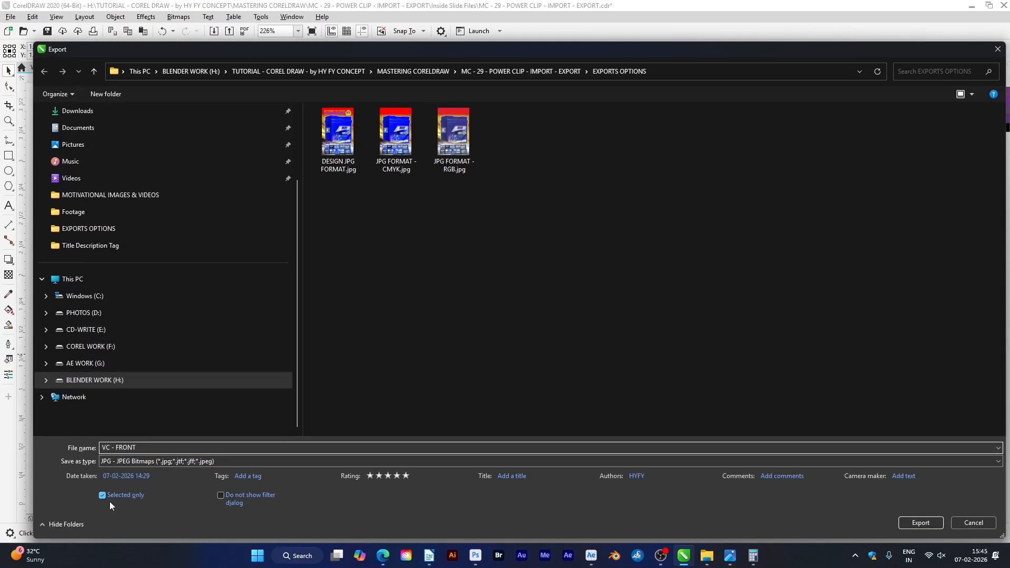
click(908, 523)
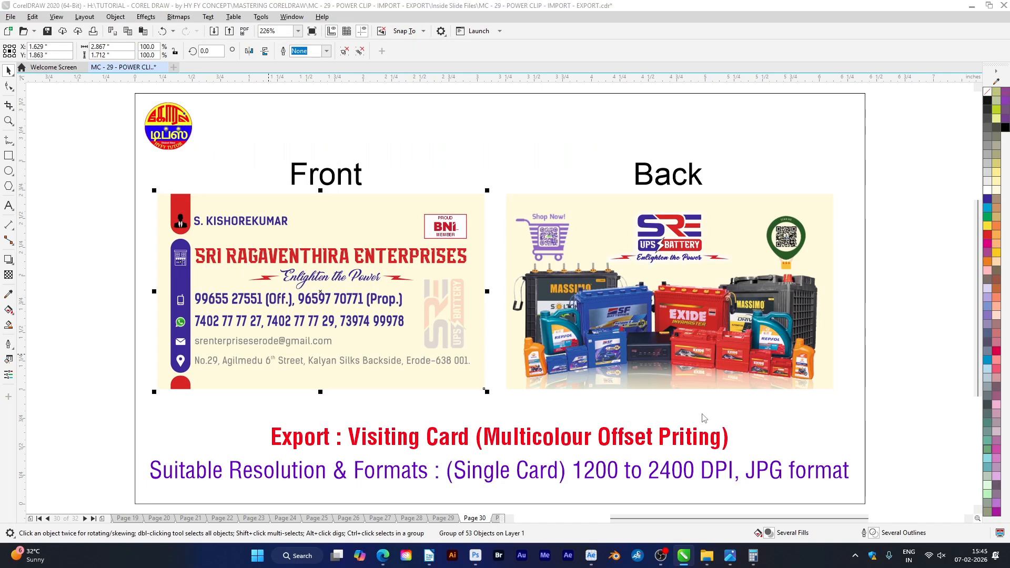
Set the JPEG color mode to CMYK Color (32-bit), review the transformation units, and complete the front card export
click(684, 205)
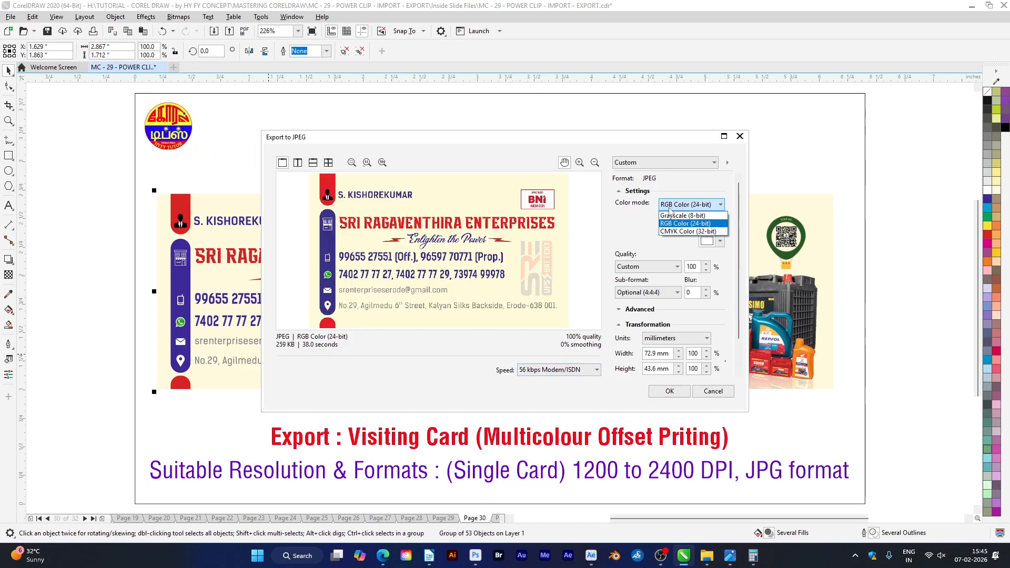
click(678, 240)
scroll(731, 244, down, 2)
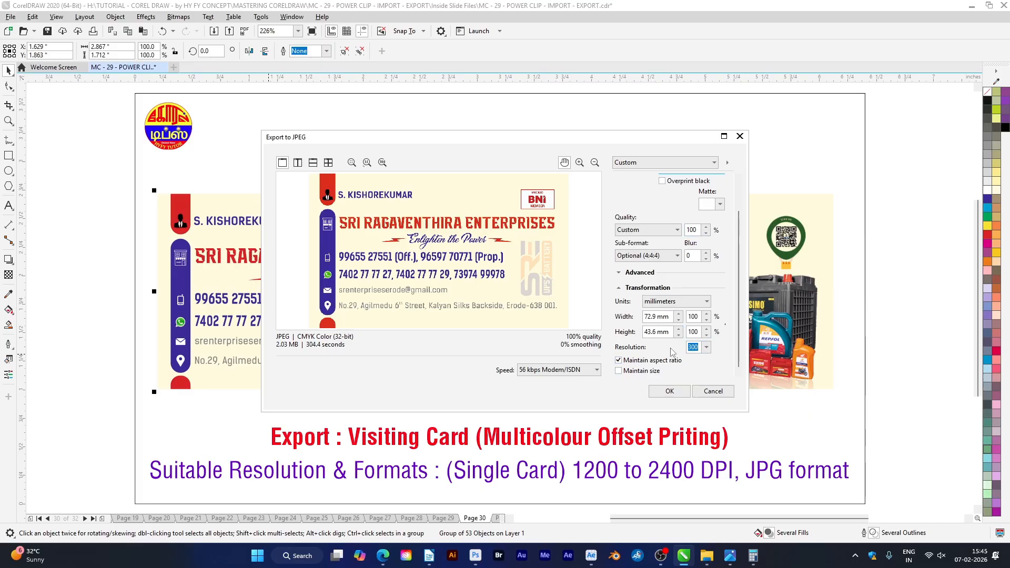
click(654, 304)
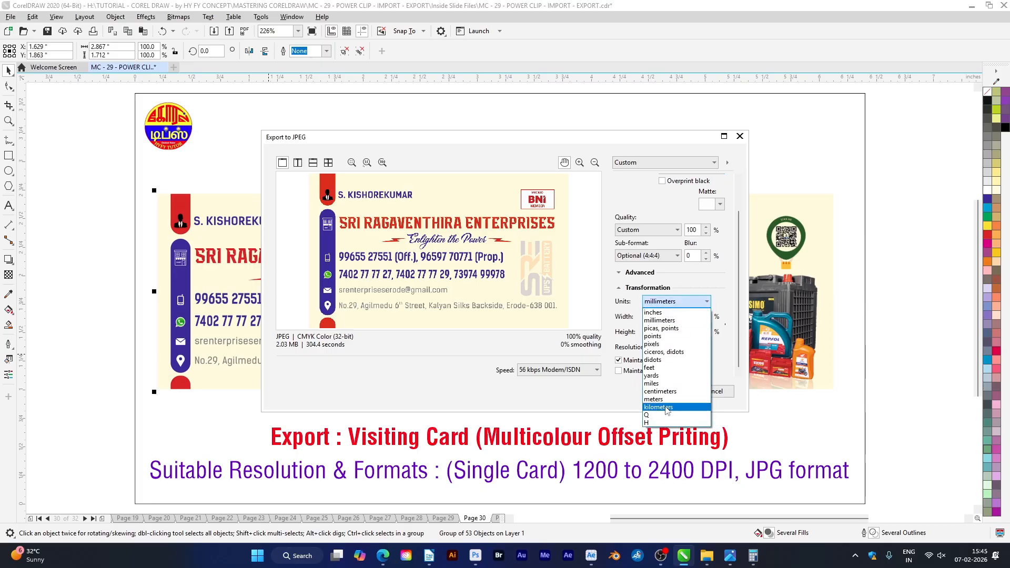
click(664, 302)
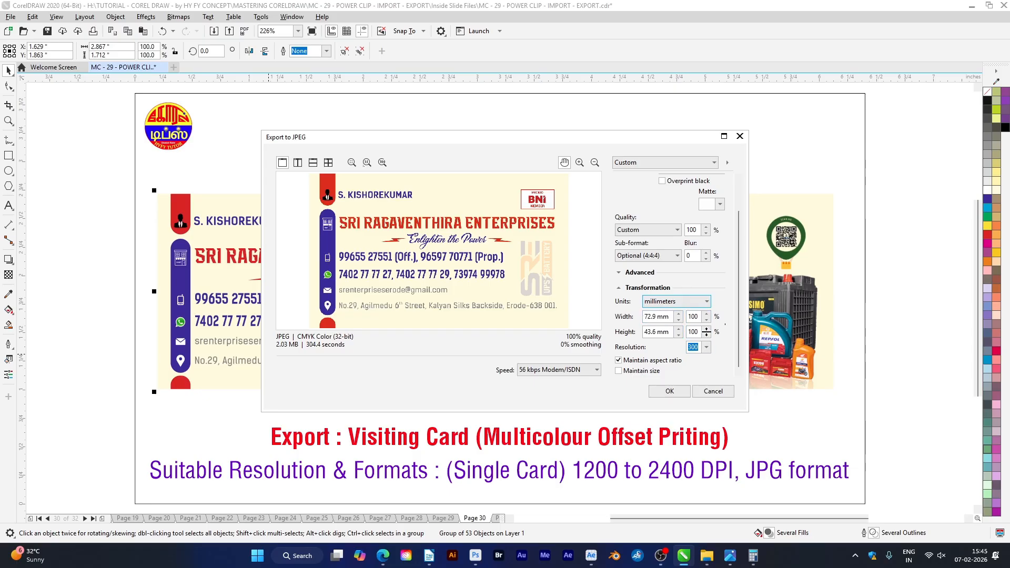
click(663, 392)
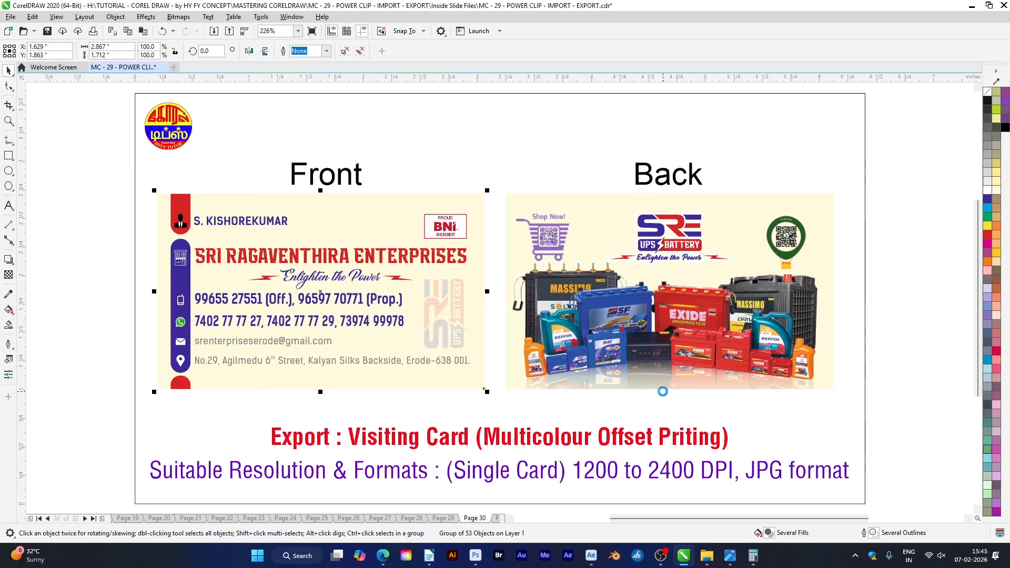
Switch to the EXPORTS OPTIONS folder in File Explorer and inspect VC - FRONT.jpg in the image viewer
mouse_move(707, 555)
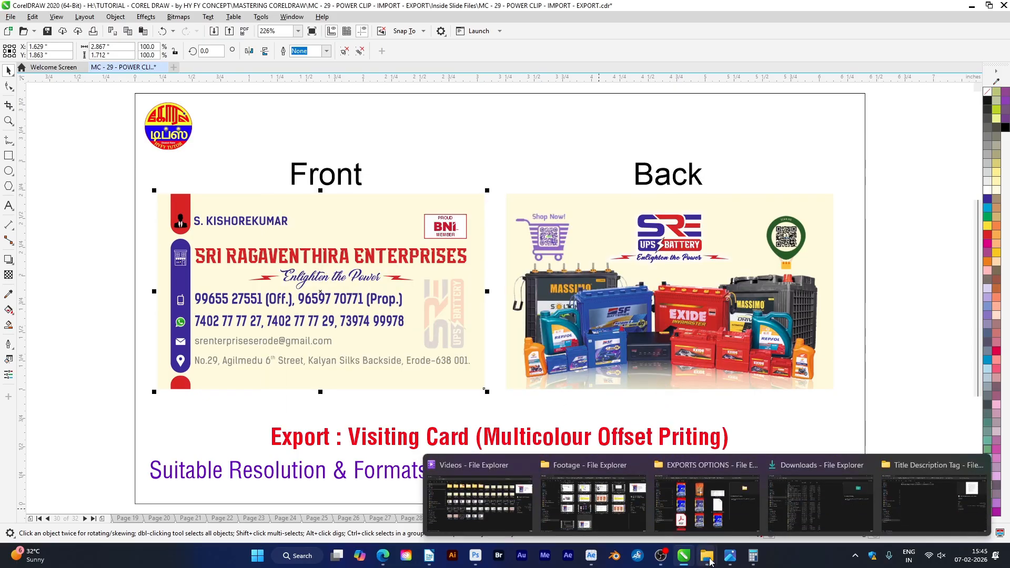
click(711, 510)
scroll(518, 424, down, 3)
double_click(443, 485)
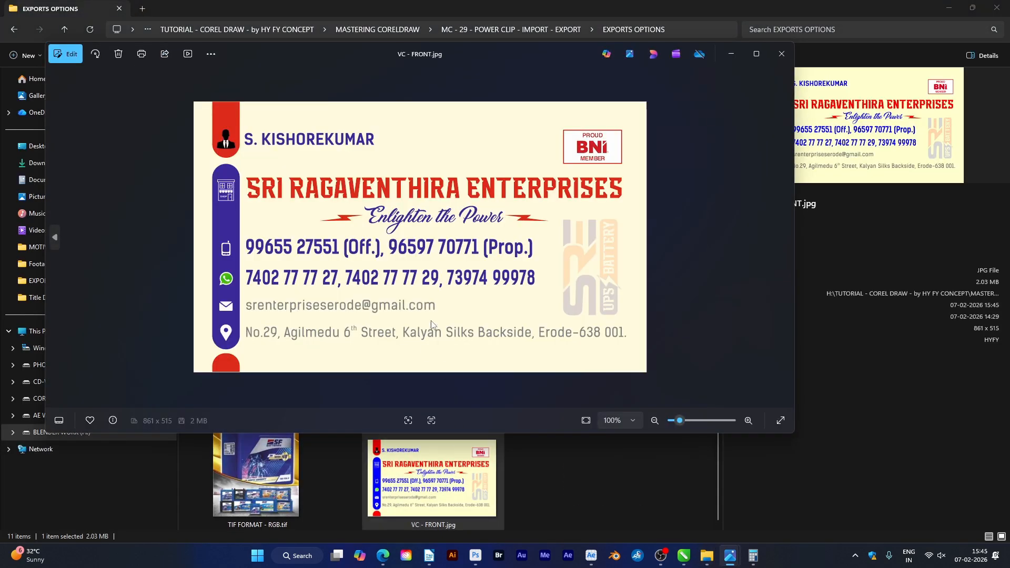
click(459, 489)
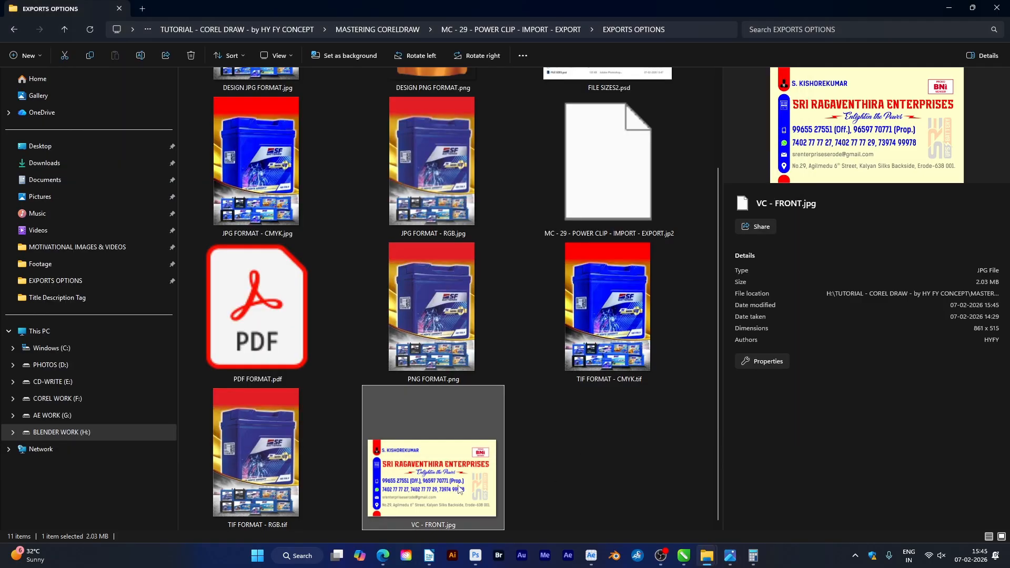
Bring VC - FRONT.jpg from the folder into the CorelDRAW page and place it level beside the original front card
click(686, 561)
key(alt+Tab)
key(alt+Tab)
drag(461, 484, 74, 300)
drag(220, 359, 144, 351)
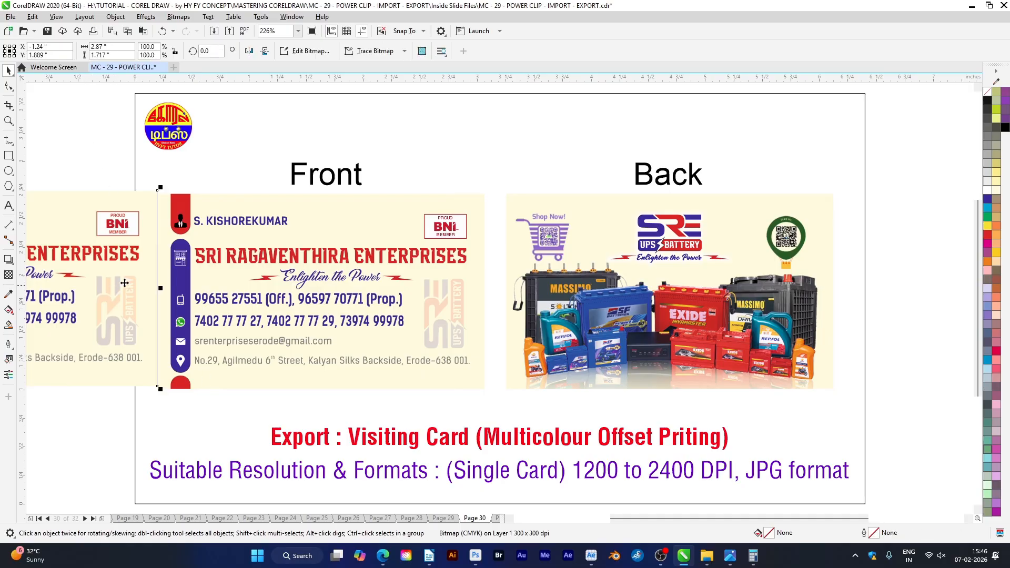
drag(133, 224, 121, 227)
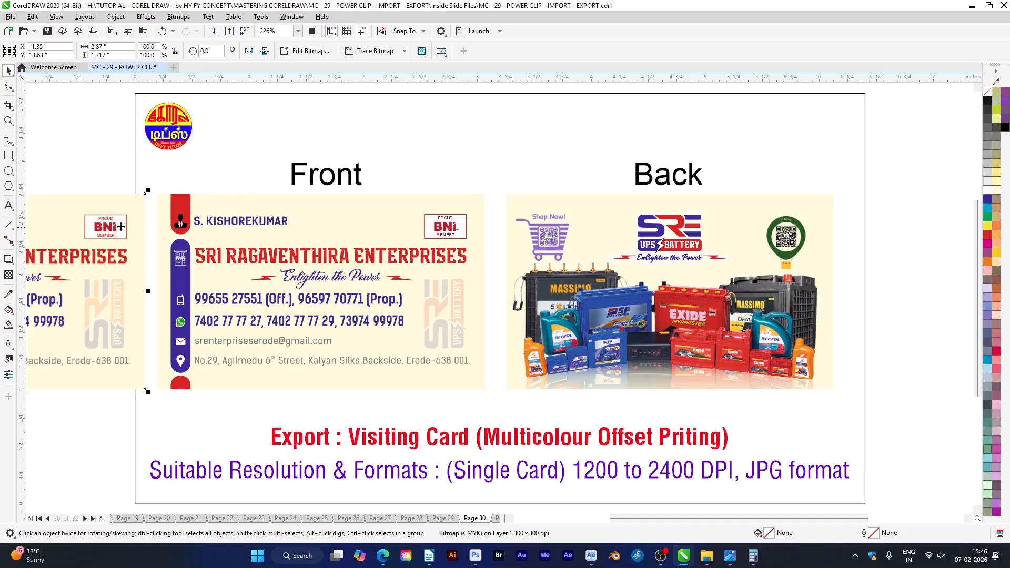
Examine the sharpness of the BNI logo and lettering in the imported JPG up close against the original vector card
key(z)
drag(64, 182, 240, 276)
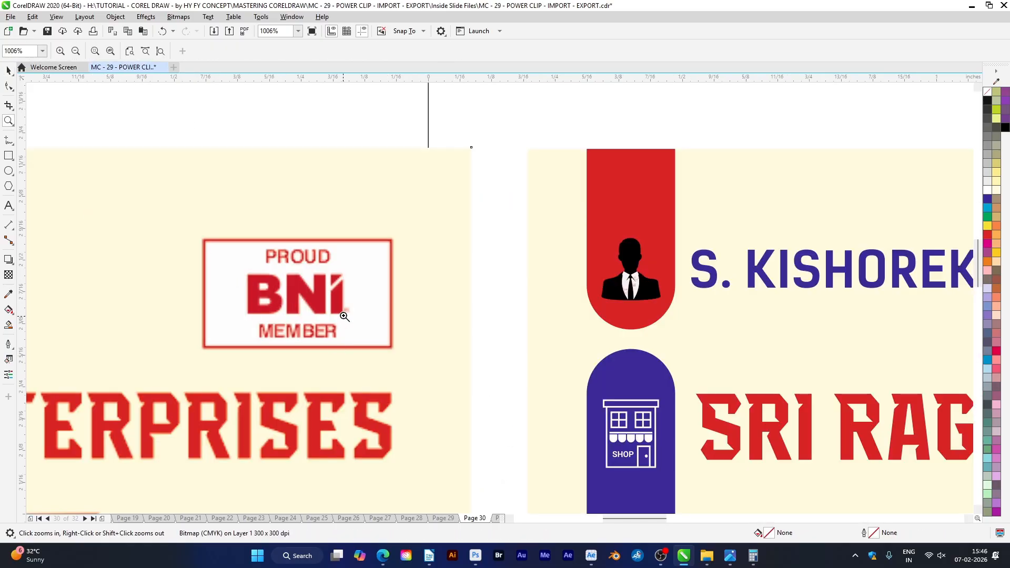
drag(282, 231, 390, 351)
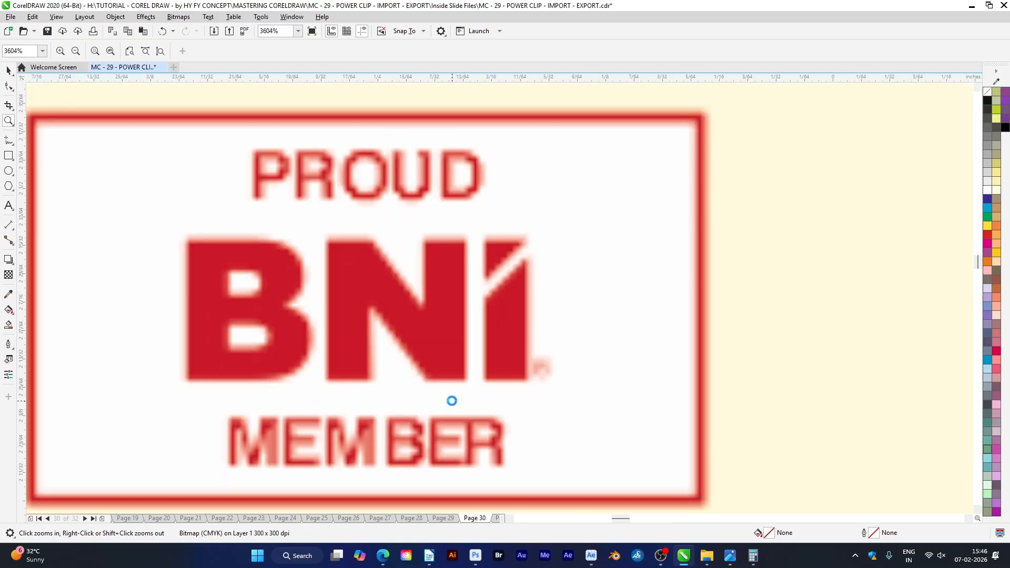
scroll(451, 400, down, 2)
key(F4)
drag(401, 242, 434, 271)
key(F4)
key(space)
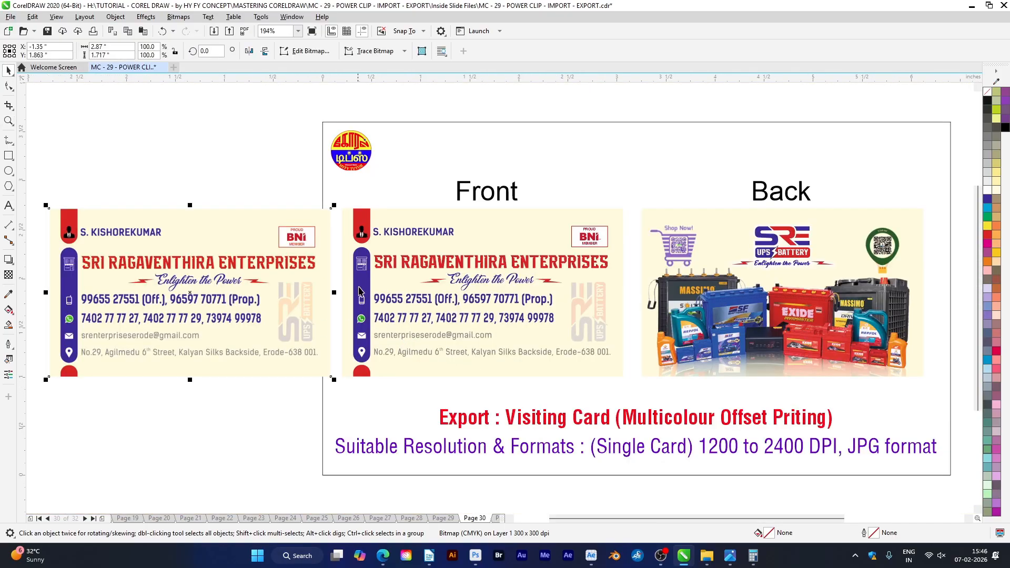
Start exporting the original front card again as a JPG named VC - FRONT, replacing the existing file
click(360, 293)
key(ctrl+e)
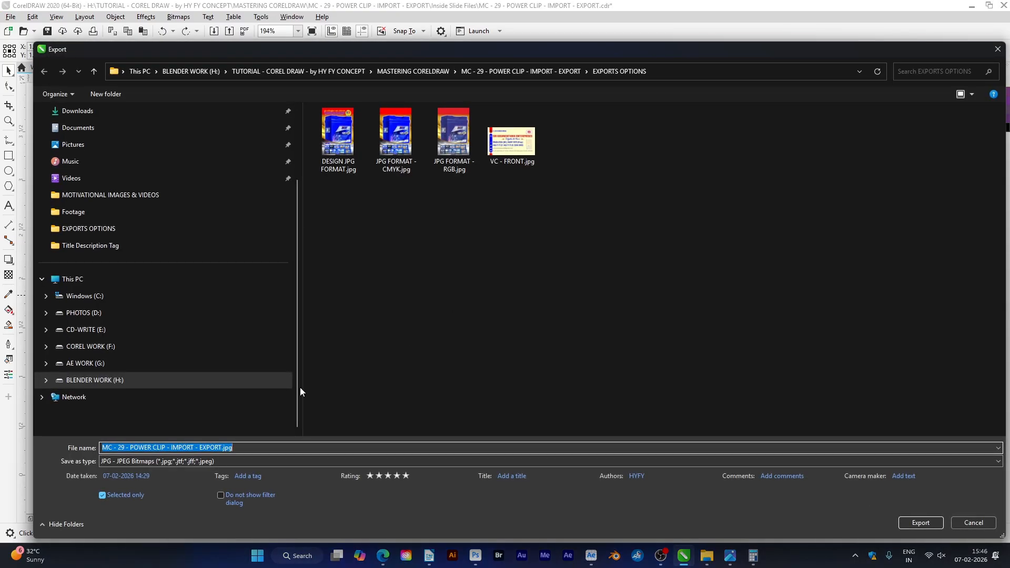
text(VC - FRONT)
key(Return)
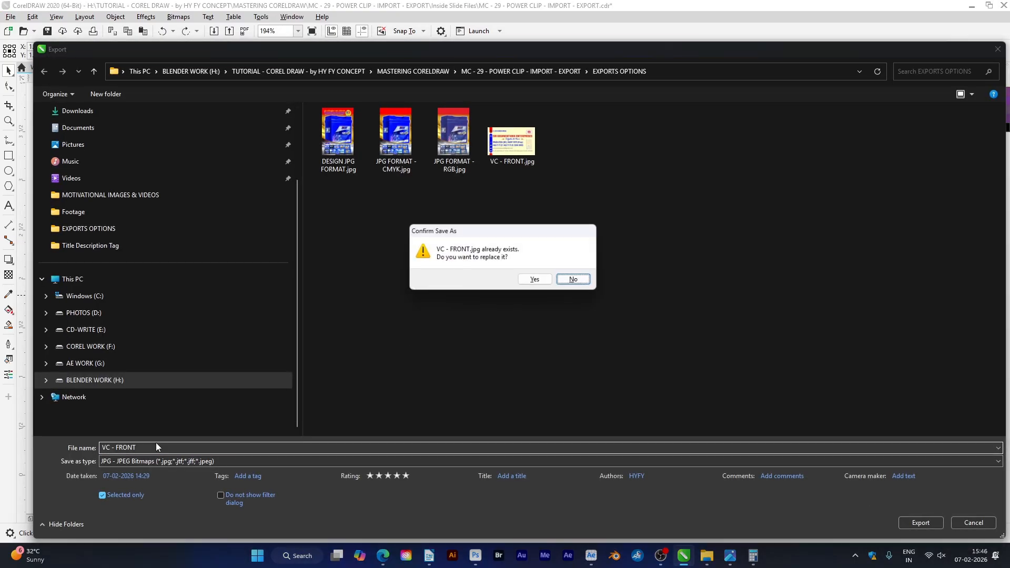
click(535, 280)
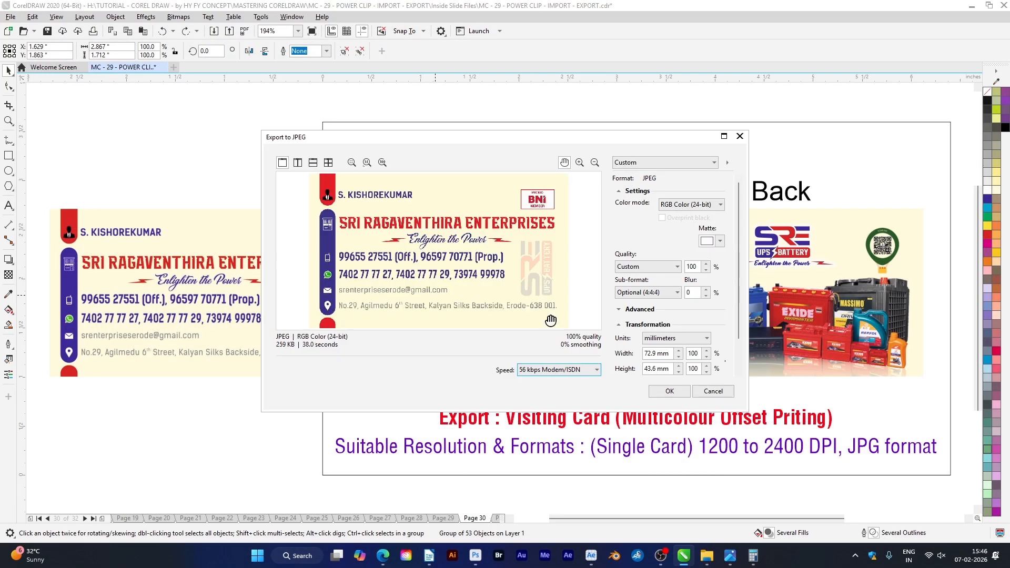
Set the replacement JPEG to CMYK Color (32-bit), adjust its export resolution, and complete the front card export
click(696, 205)
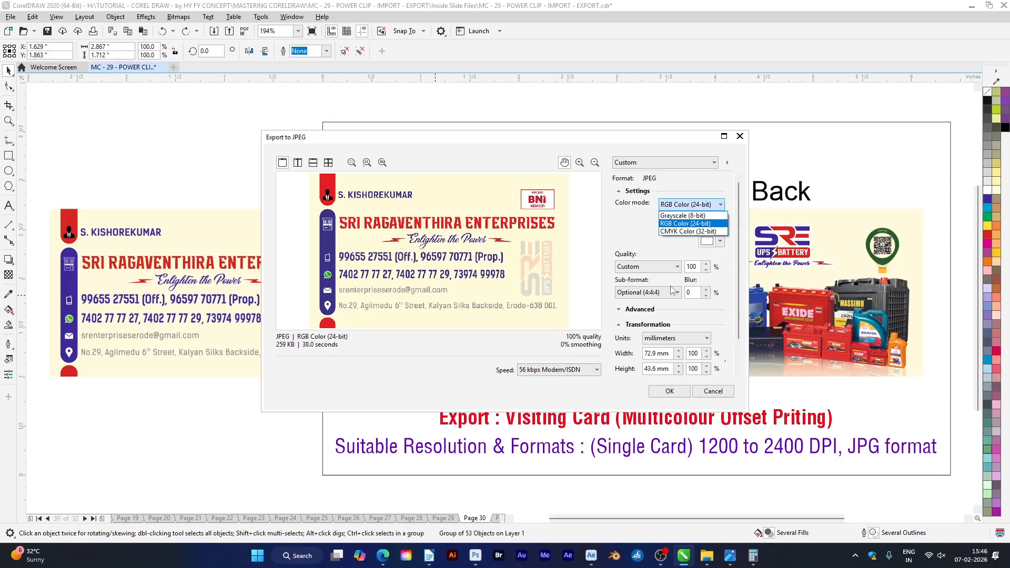
click(684, 231)
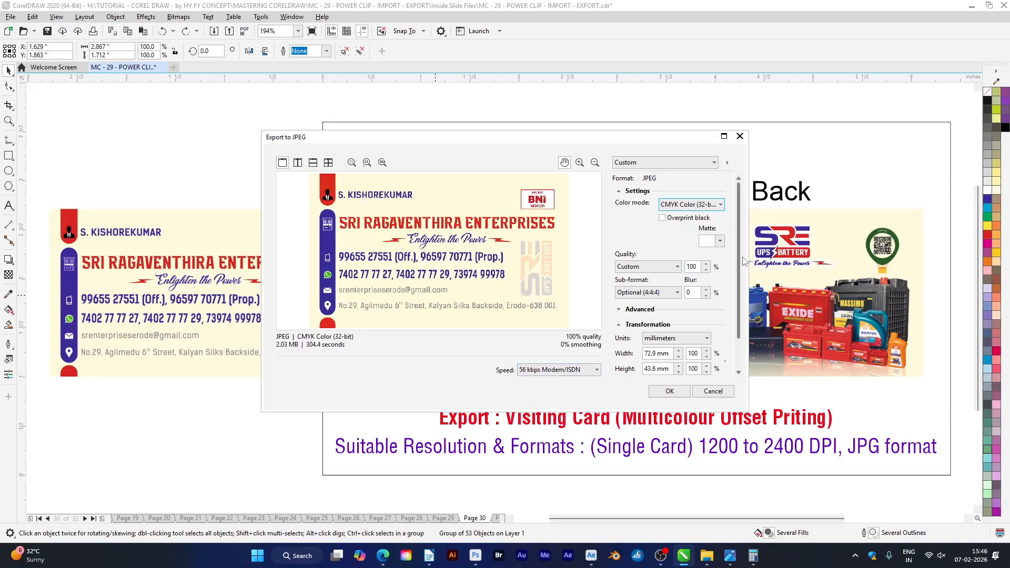
scroll(684, 337, down, 2)
click(691, 348)
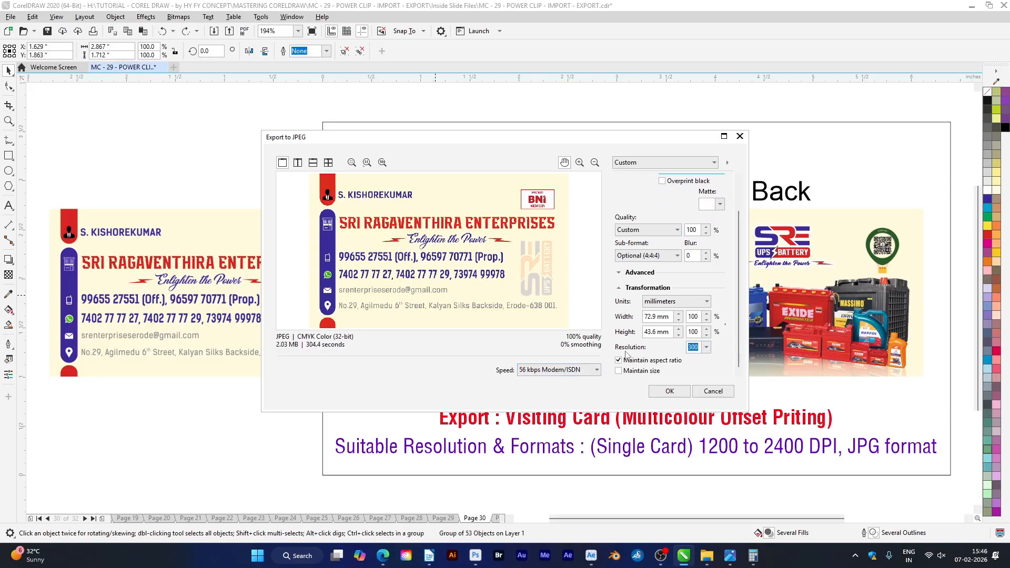
drag(692, 348, 685, 350)
click(669, 392)
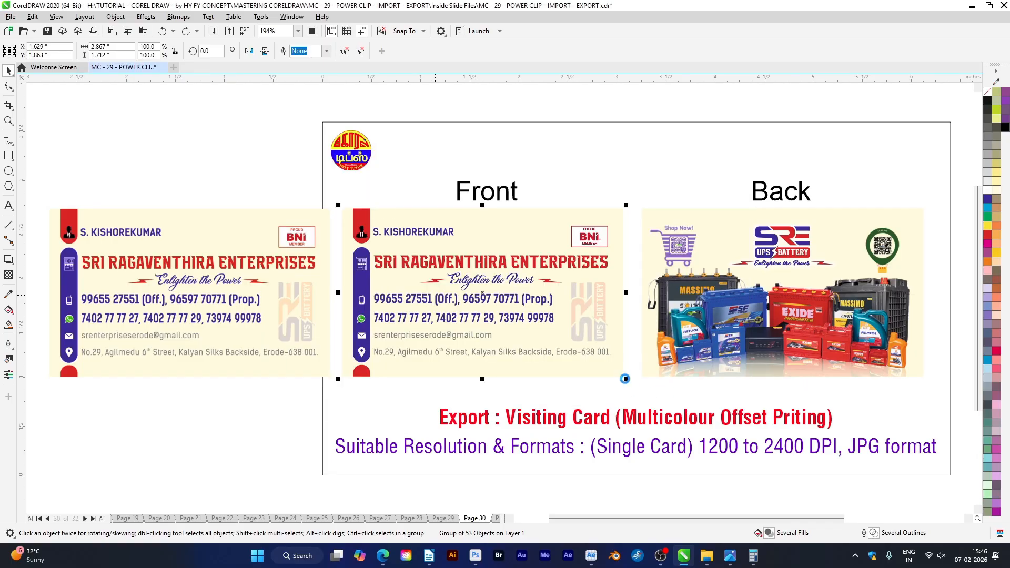